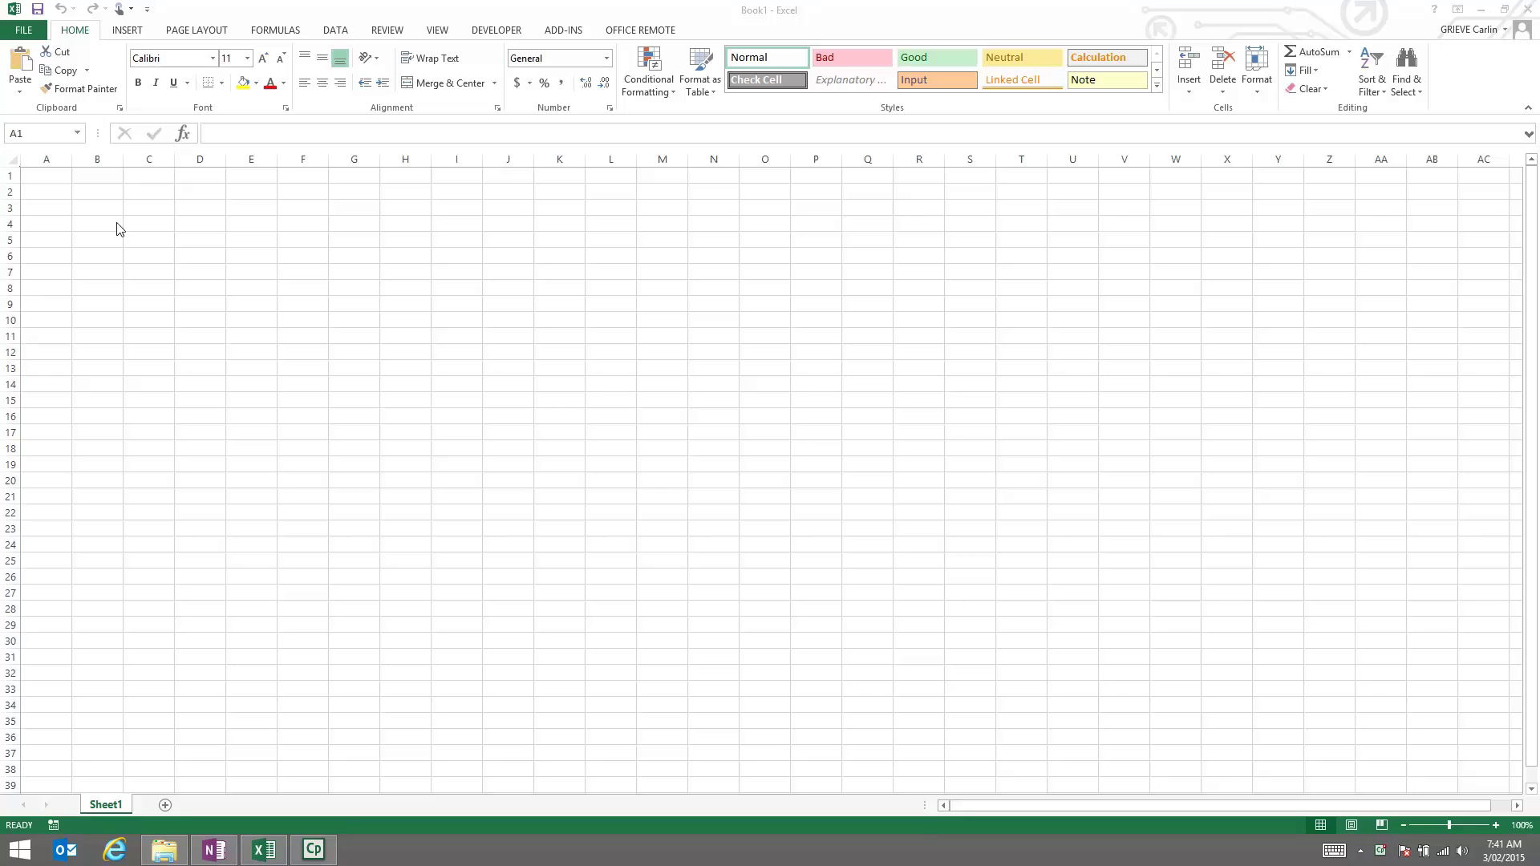
# Step: Enter the number 2 in B2 and the text adh in B3
pyautogui.click(90, 191)
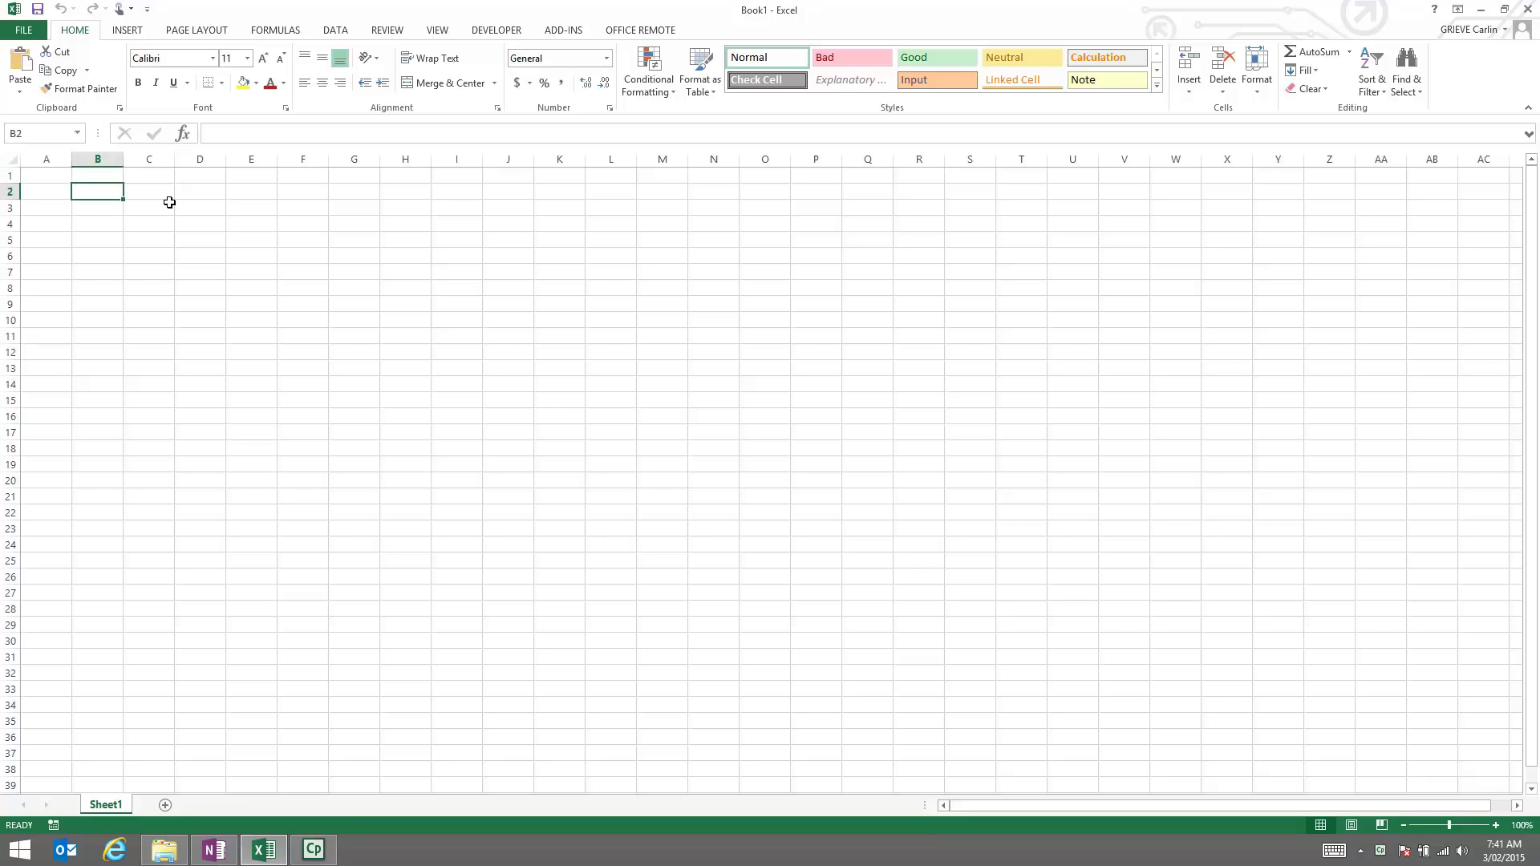
pyautogui.write('2')
pyautogui.press('Return')
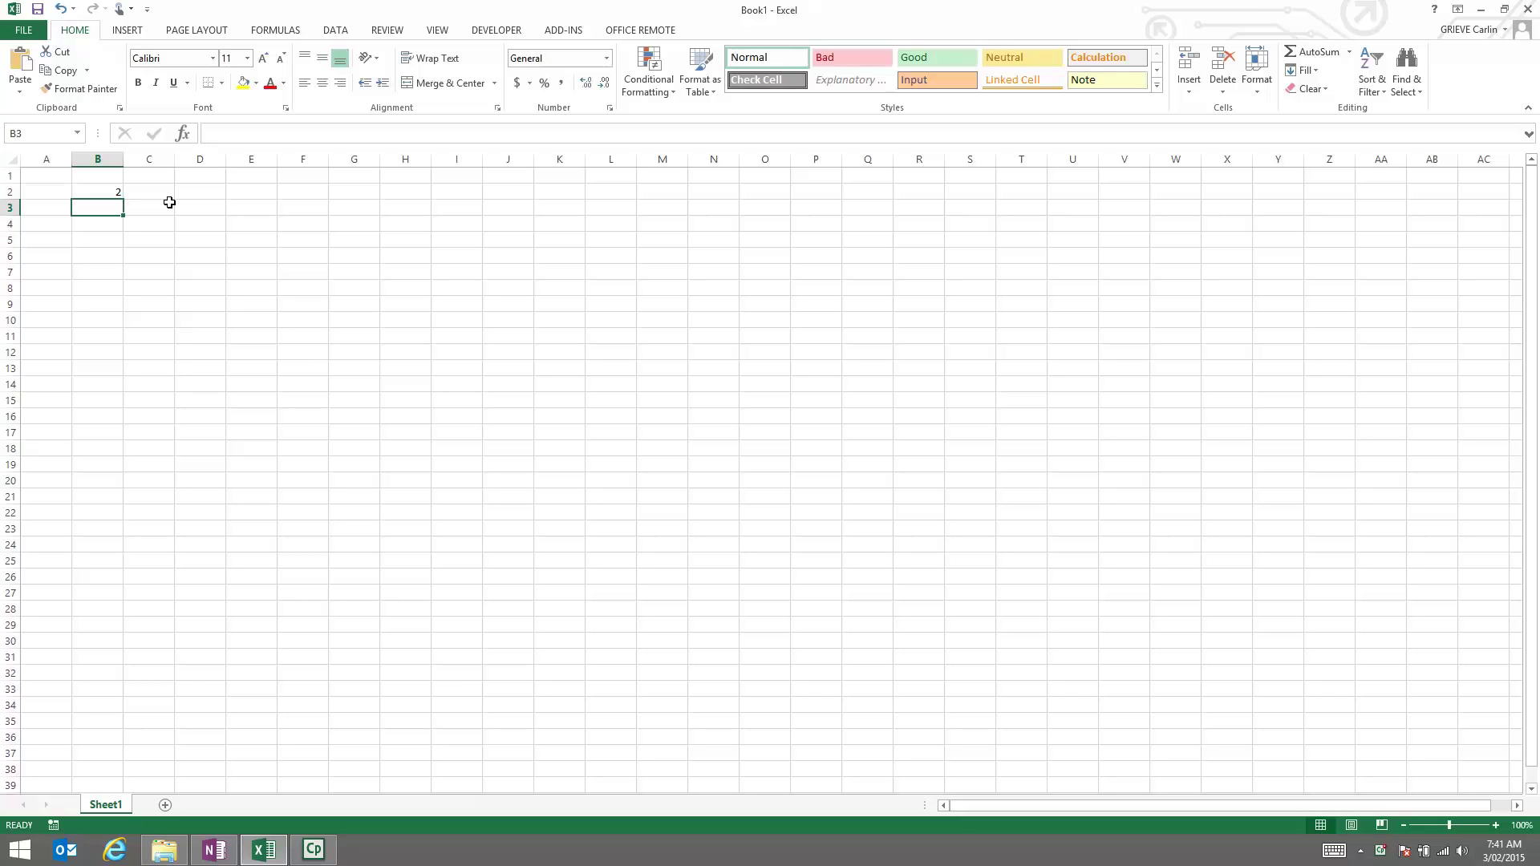
pyautogui.write('ad')
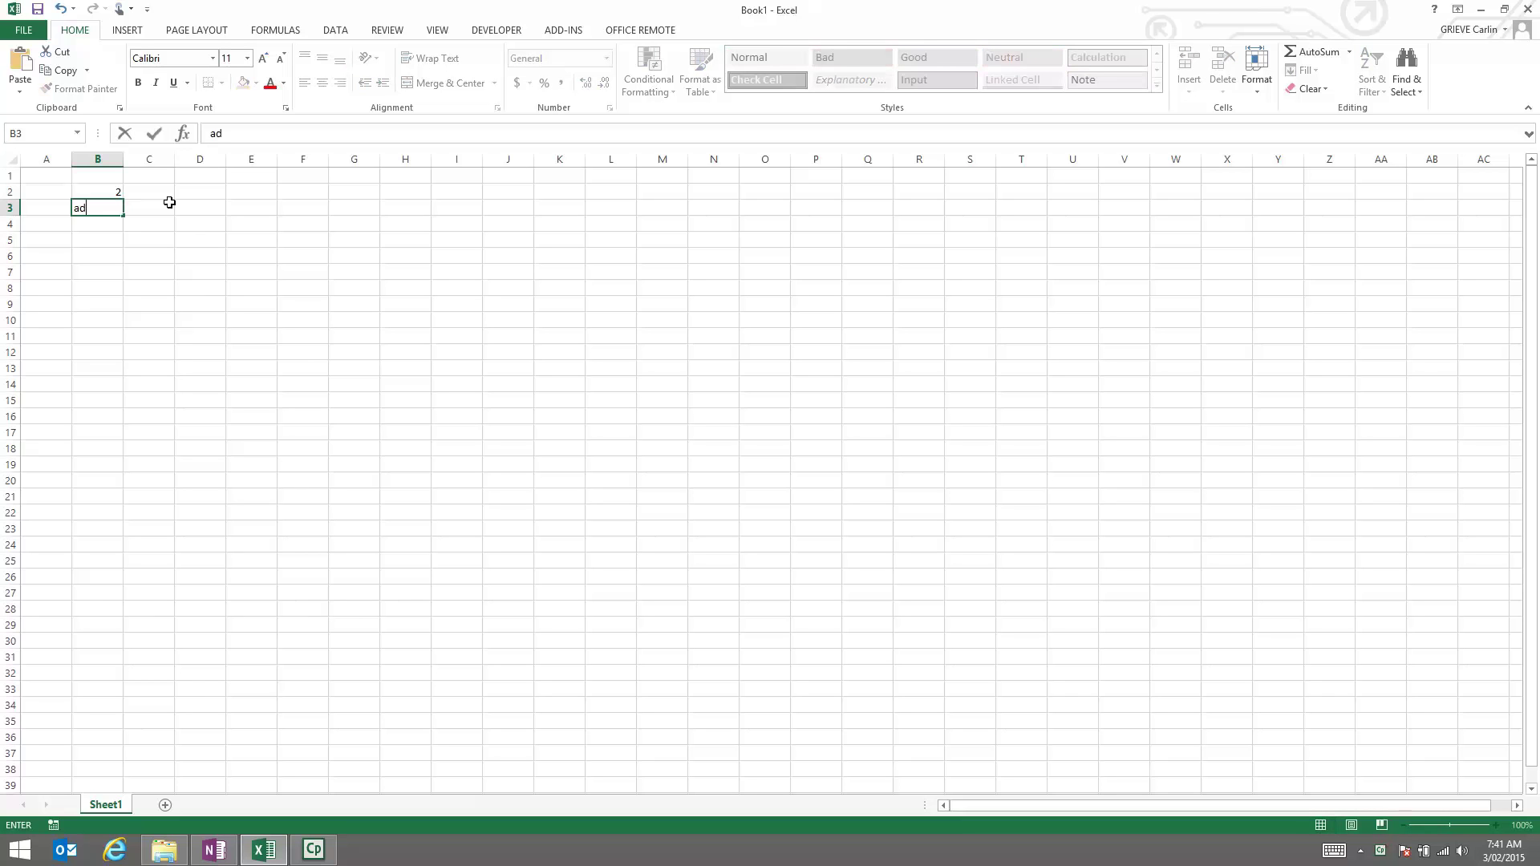
pyautogui.write('h')
pyautogui.press('Return')
# Step: Type 2+2 as plain text into D2
pyautogui.press('Up')
pyautogui.press('Up')
pyautogui.press('Down')
pyautogui.press('Down')
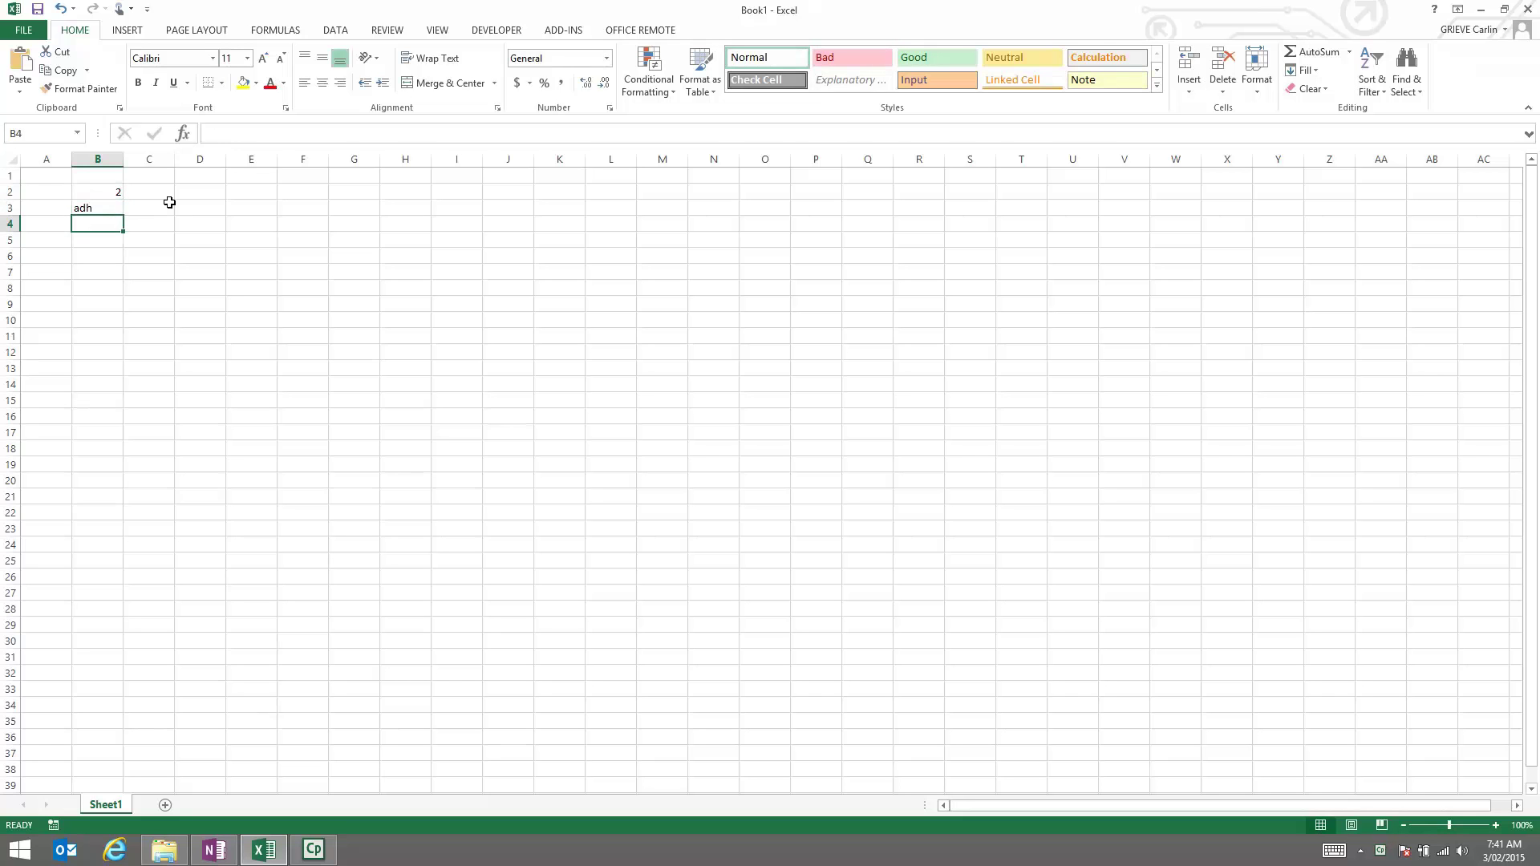
pyautogui.press('Up')
pyautogui.press('Up')
pyautogui.press('Right')
pyautogui.press('Right')
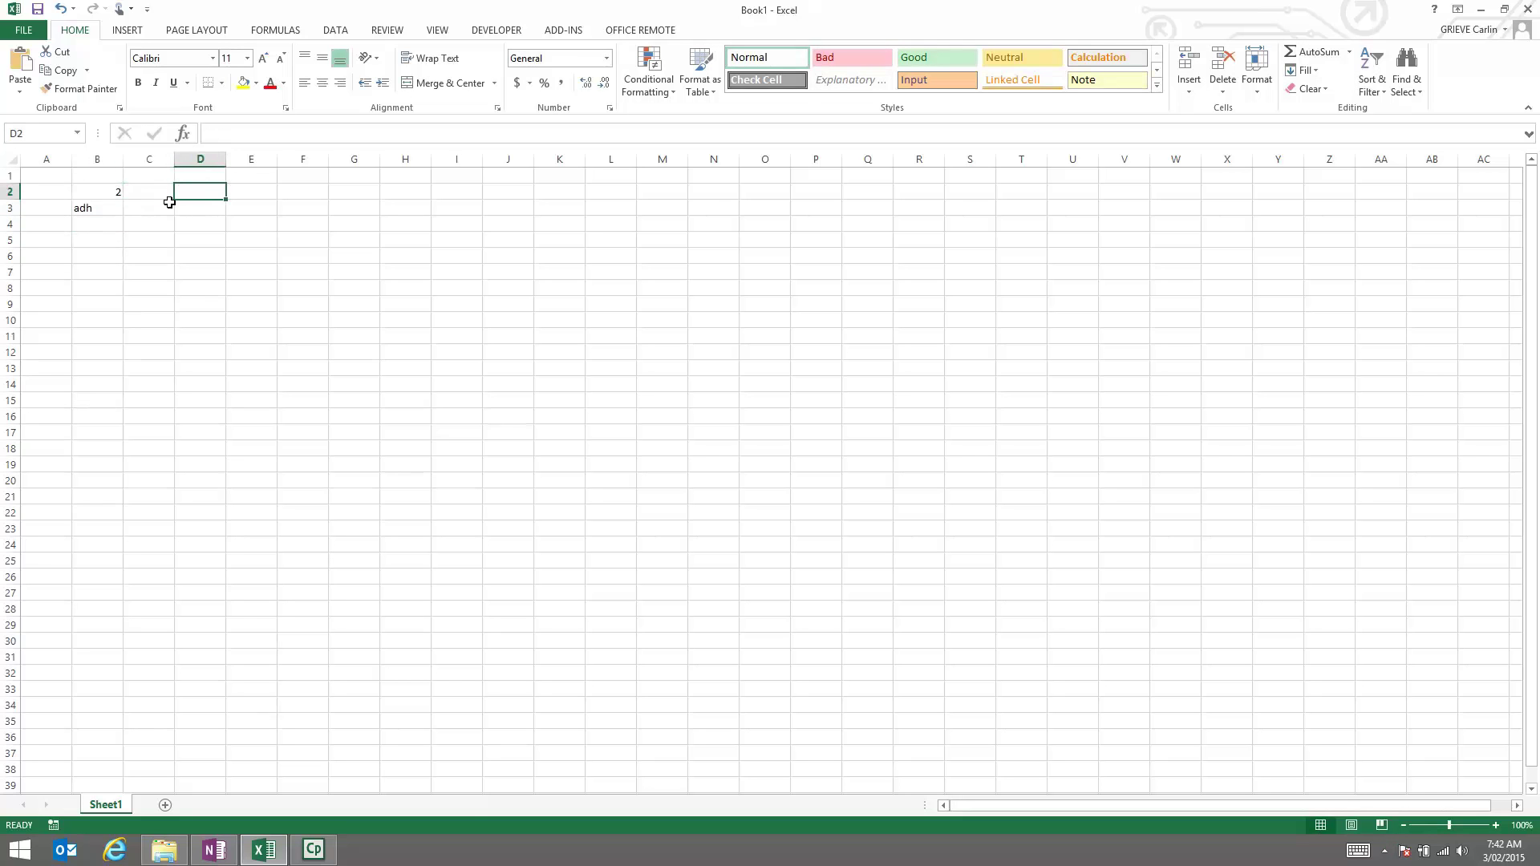
pyautogui.write('2+2')
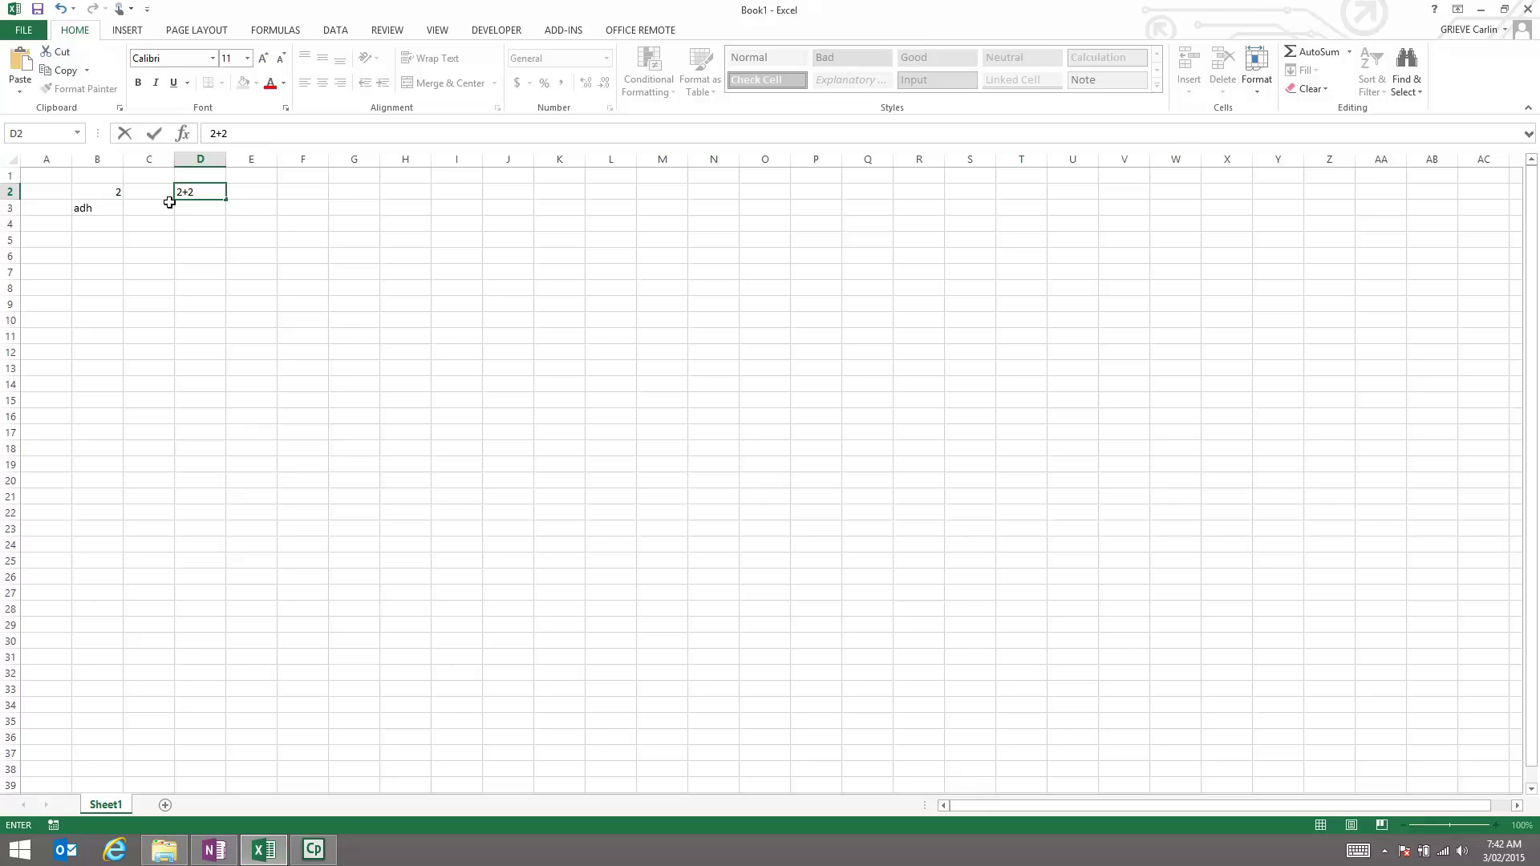
pyautogui.hotkey('ctrl', 'Return')
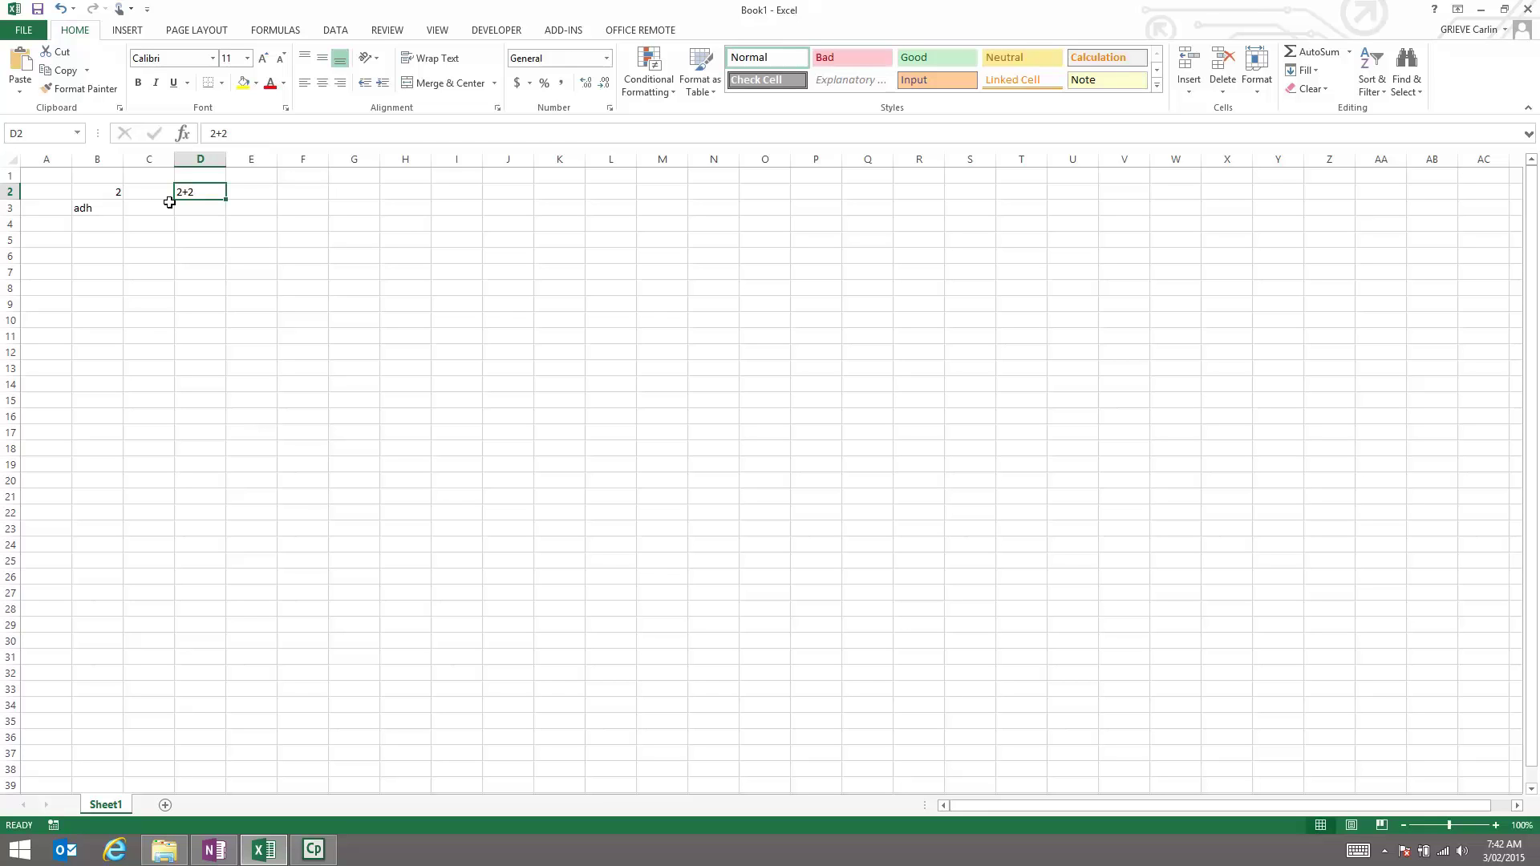
# Step: Enter the formula =2+2 in D4 so it displays 4, and reselect it to check
pyautogui.press('Return')
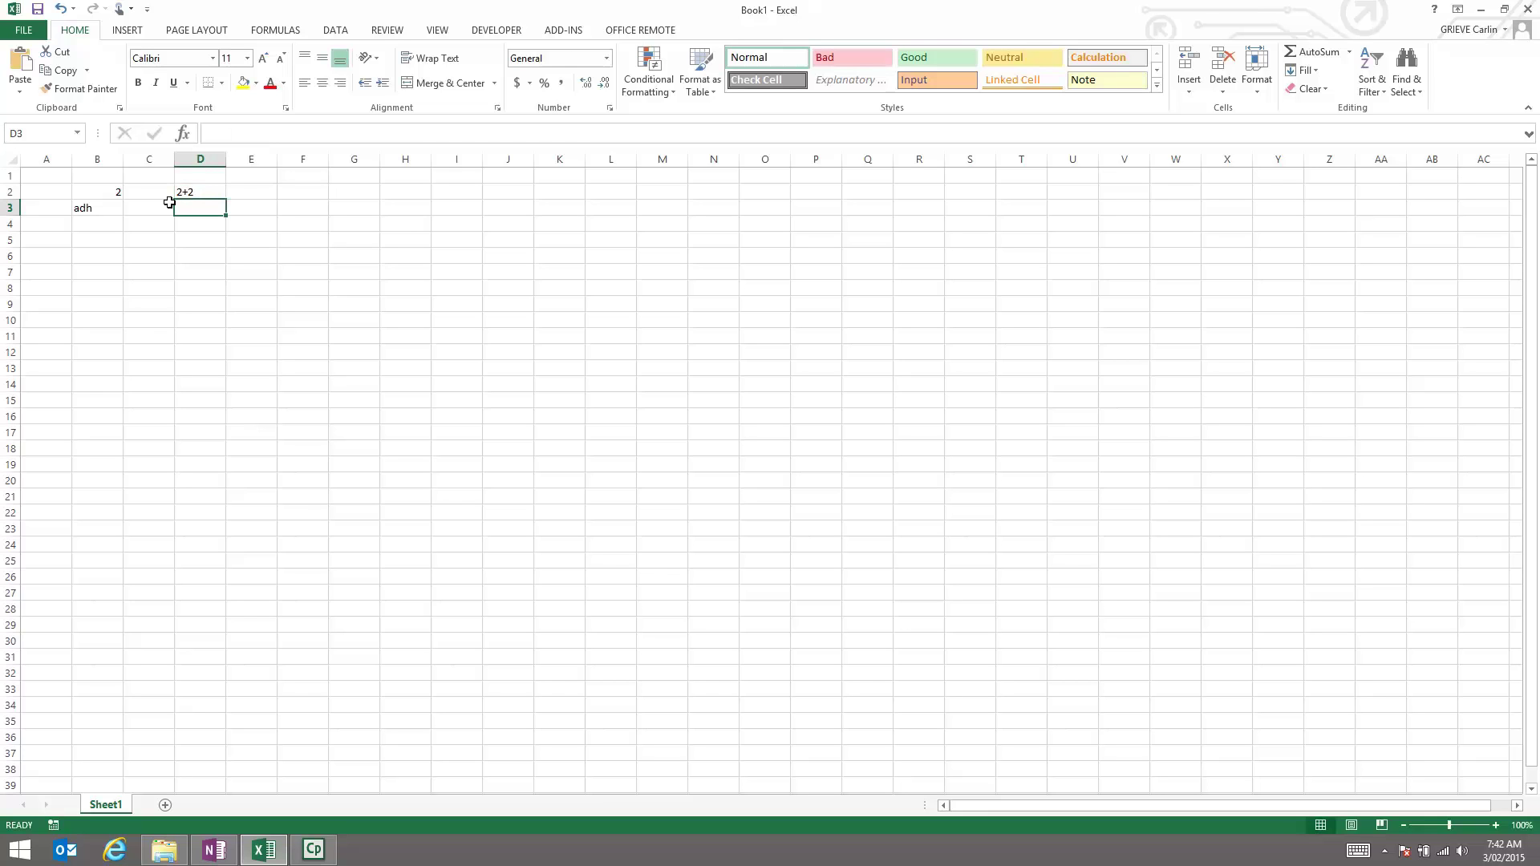
pyautogui.press('Down')
pyautogui.write('=')
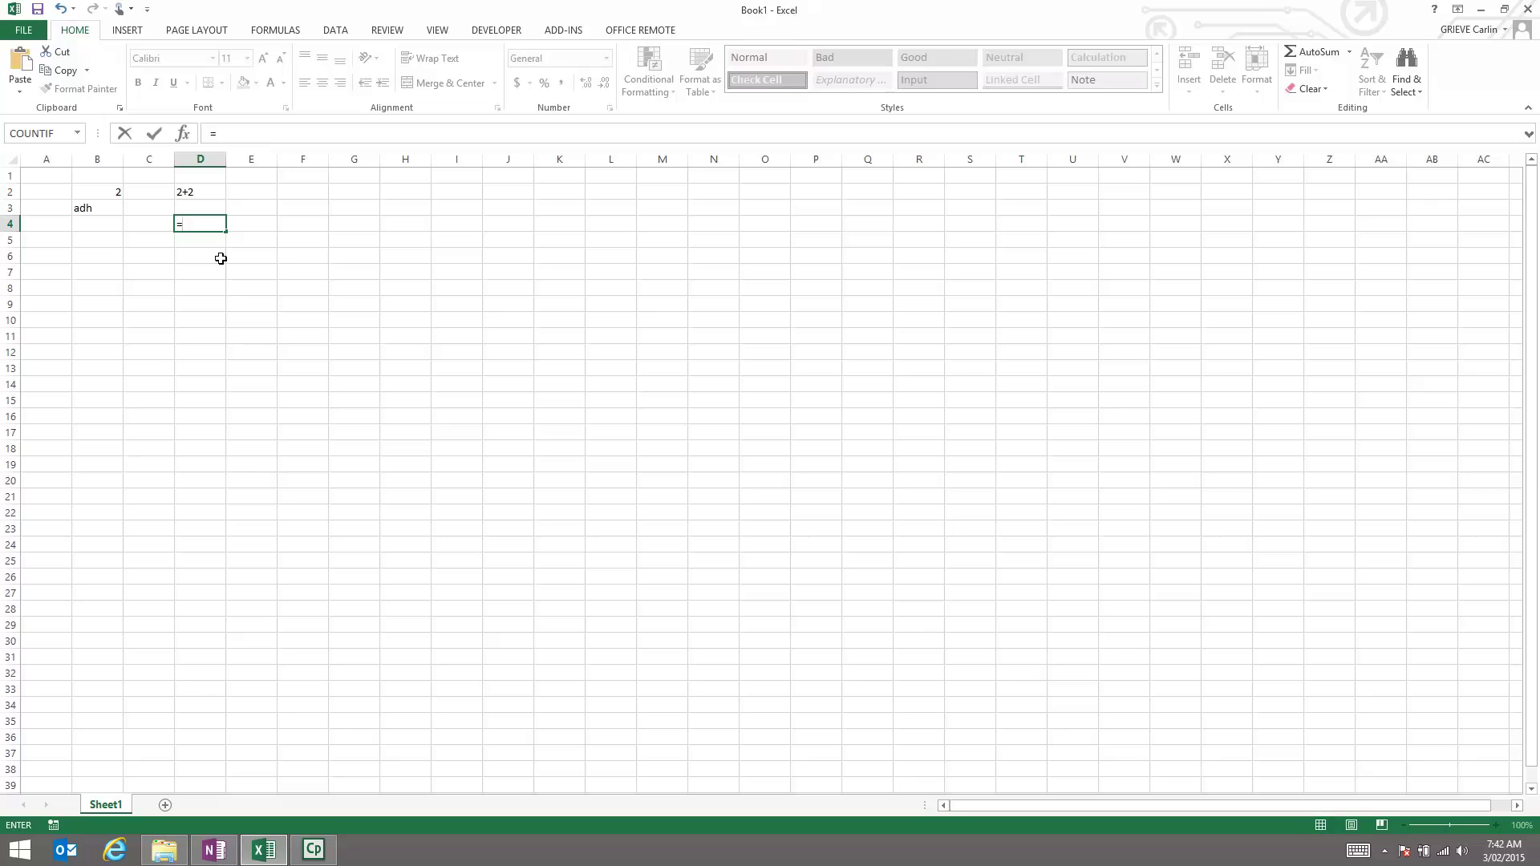
pyautogui.write('2+2')
pyautogui.press('Return')
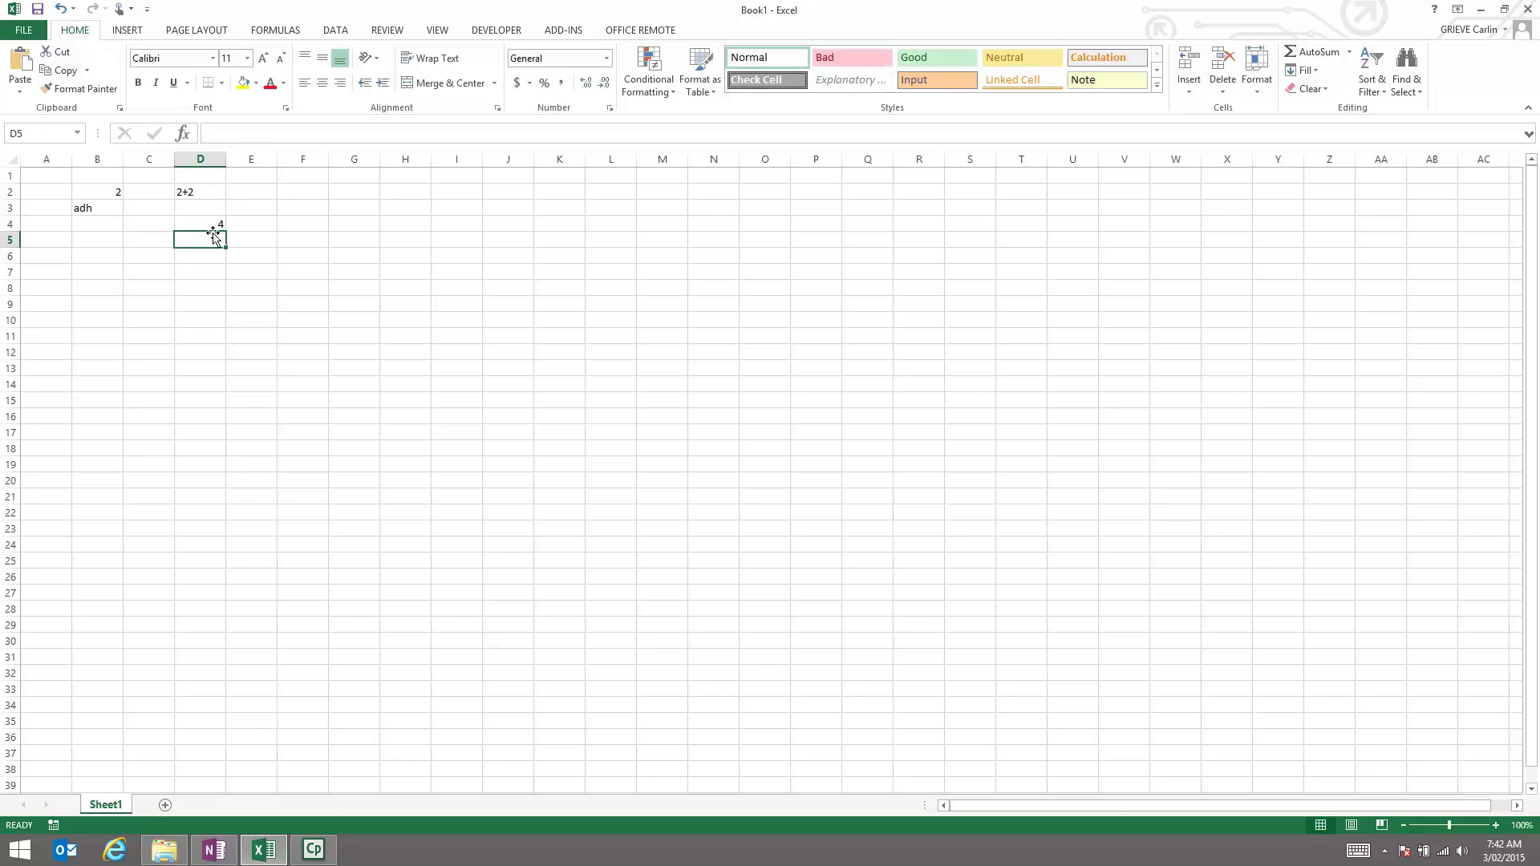
pyautogui.click(208, 226)
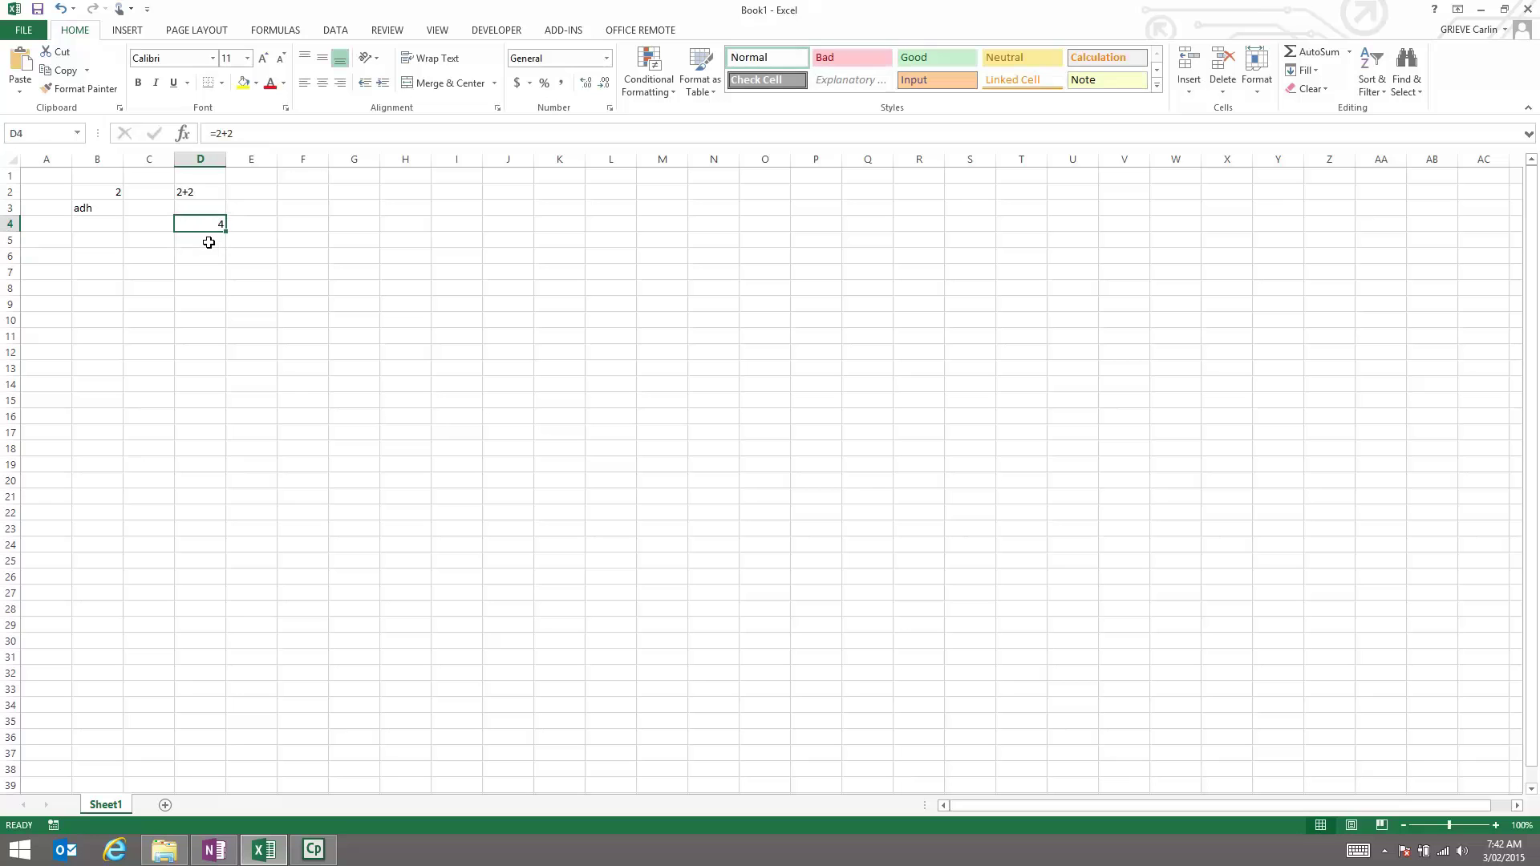
# Step: Replace D2's text with the number 2 and put 2 in D3
pyautogui.click(201, 189)
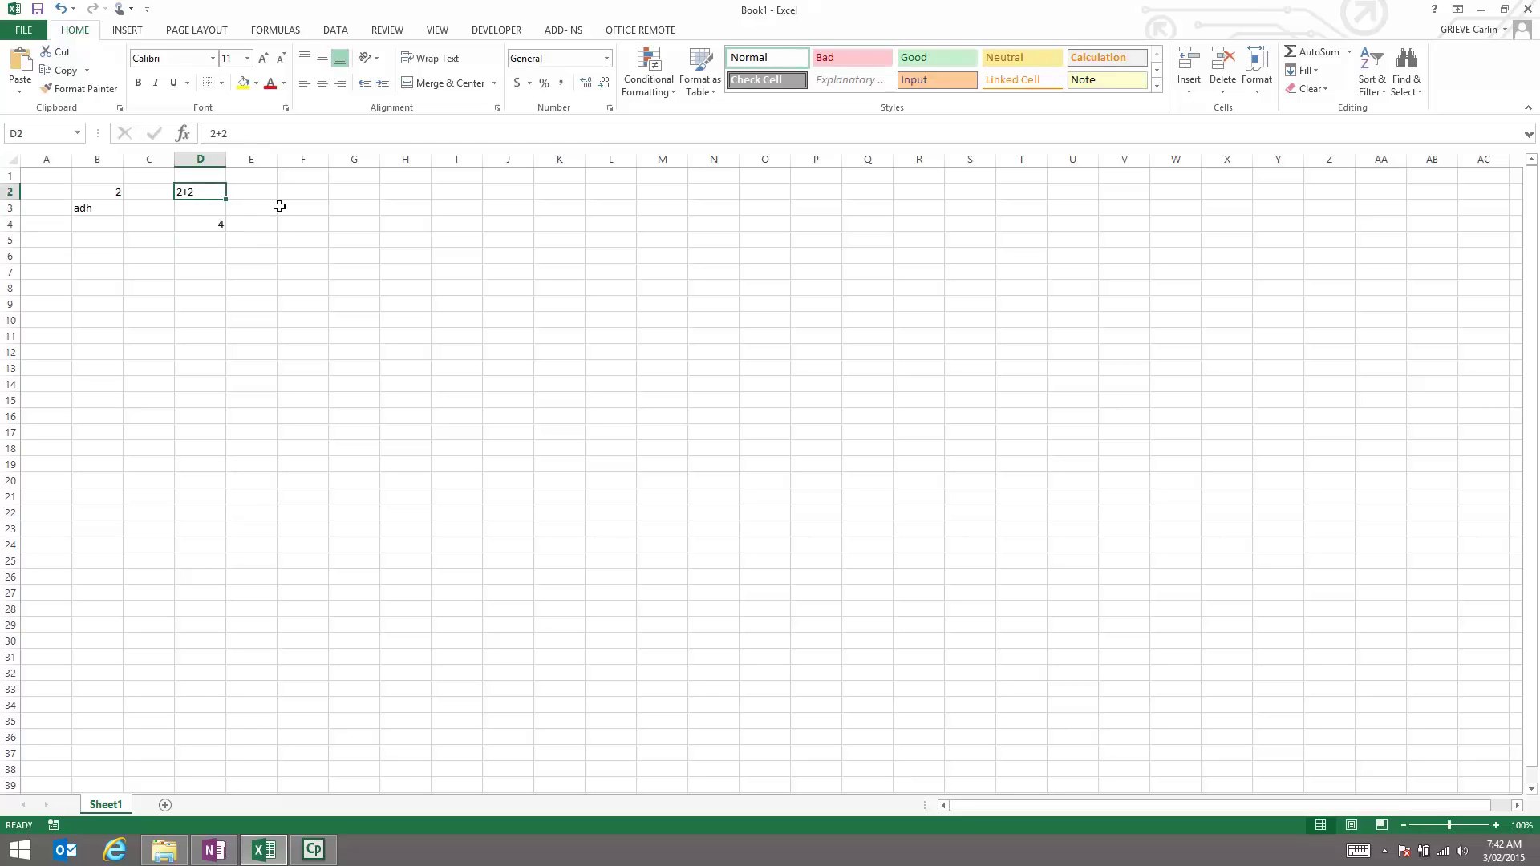
pyautogui.write('2')
pyautogui.press('Return')
pyautogui.write('2')
pyautogui.press('Return')
# Step: Put a right-aligned plus sign in C3
pyautogui.press('Up')
pyautogui.press('Down')
pyautogui.press('Up')
pyautogui.press('Up')
pyautogui.press('Down')
pyautogui.press('Left')
pyautogui.write('+')
pyautogui.press('Return')
pyautogui.click(164, 202)
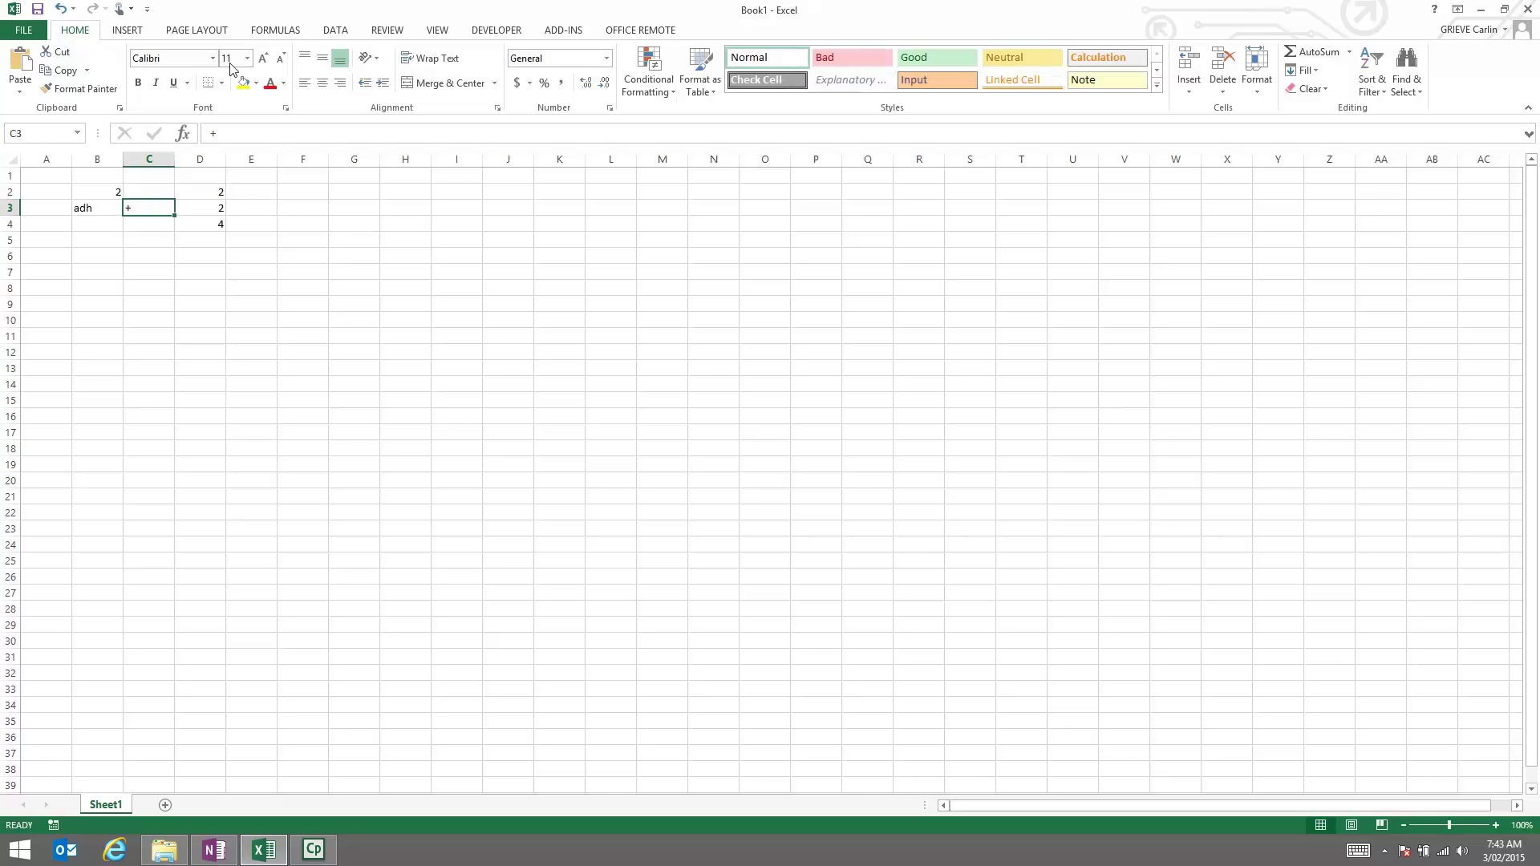
pyautogui.click(341, 83)
# Step: Give the D4 total a top and bottom border
pyautogui.click(265, 254)
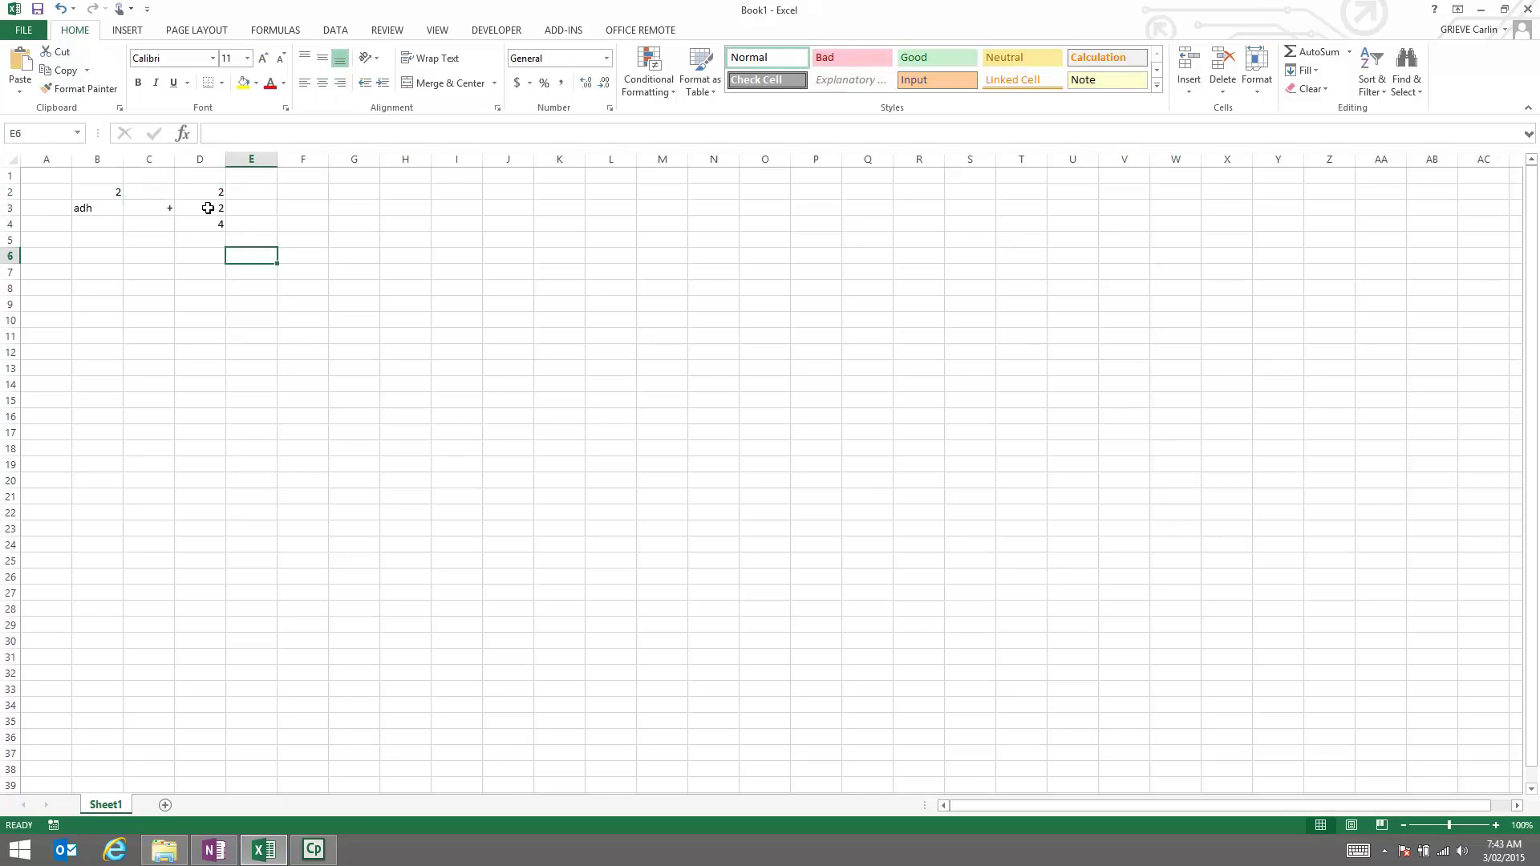
pyautogui.click(211, 222)
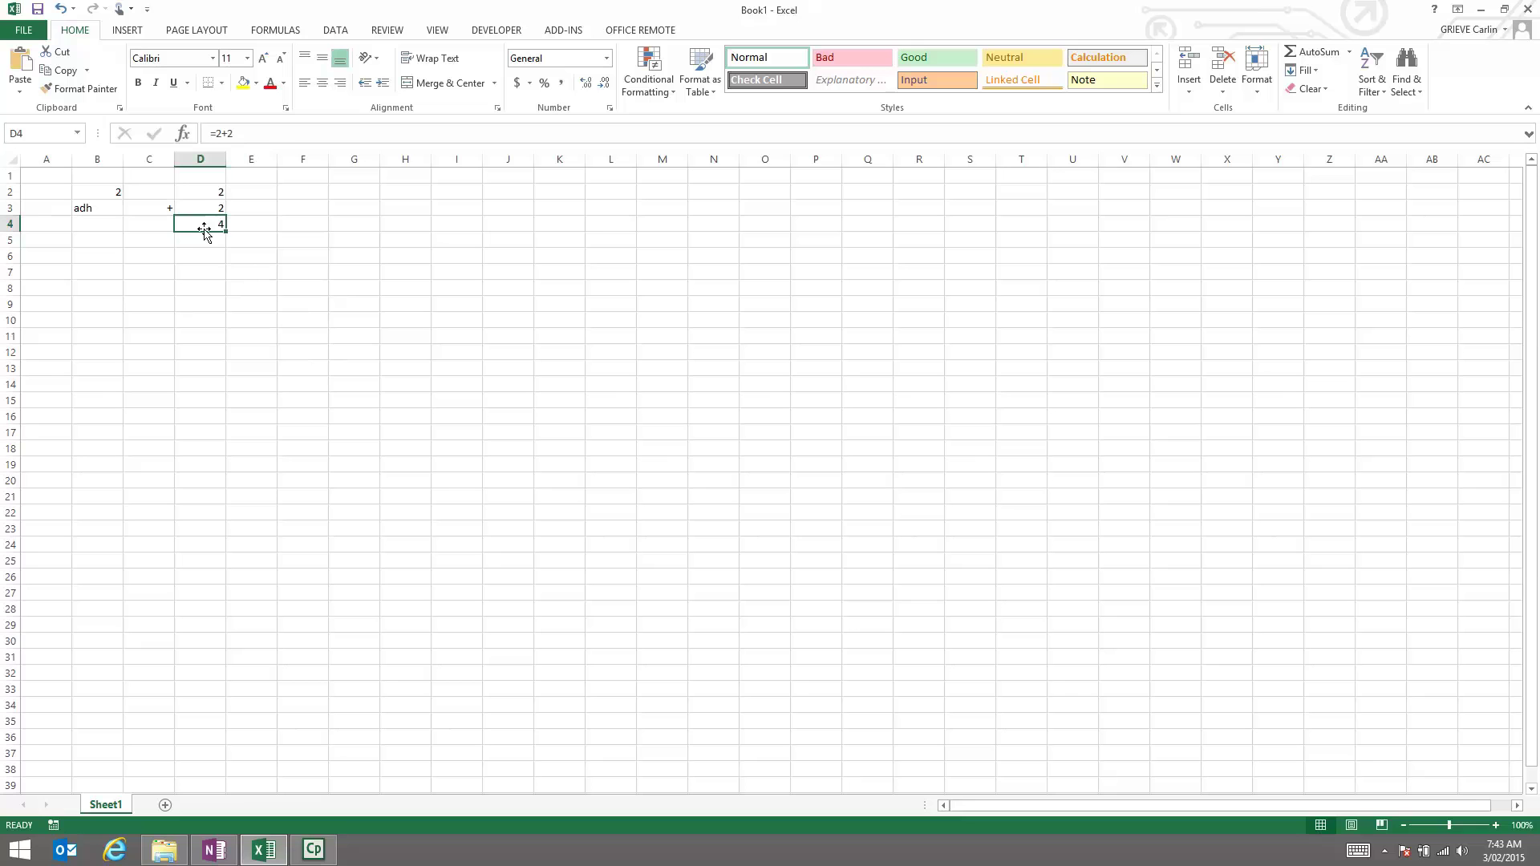
pyautogui.click(236, 299)
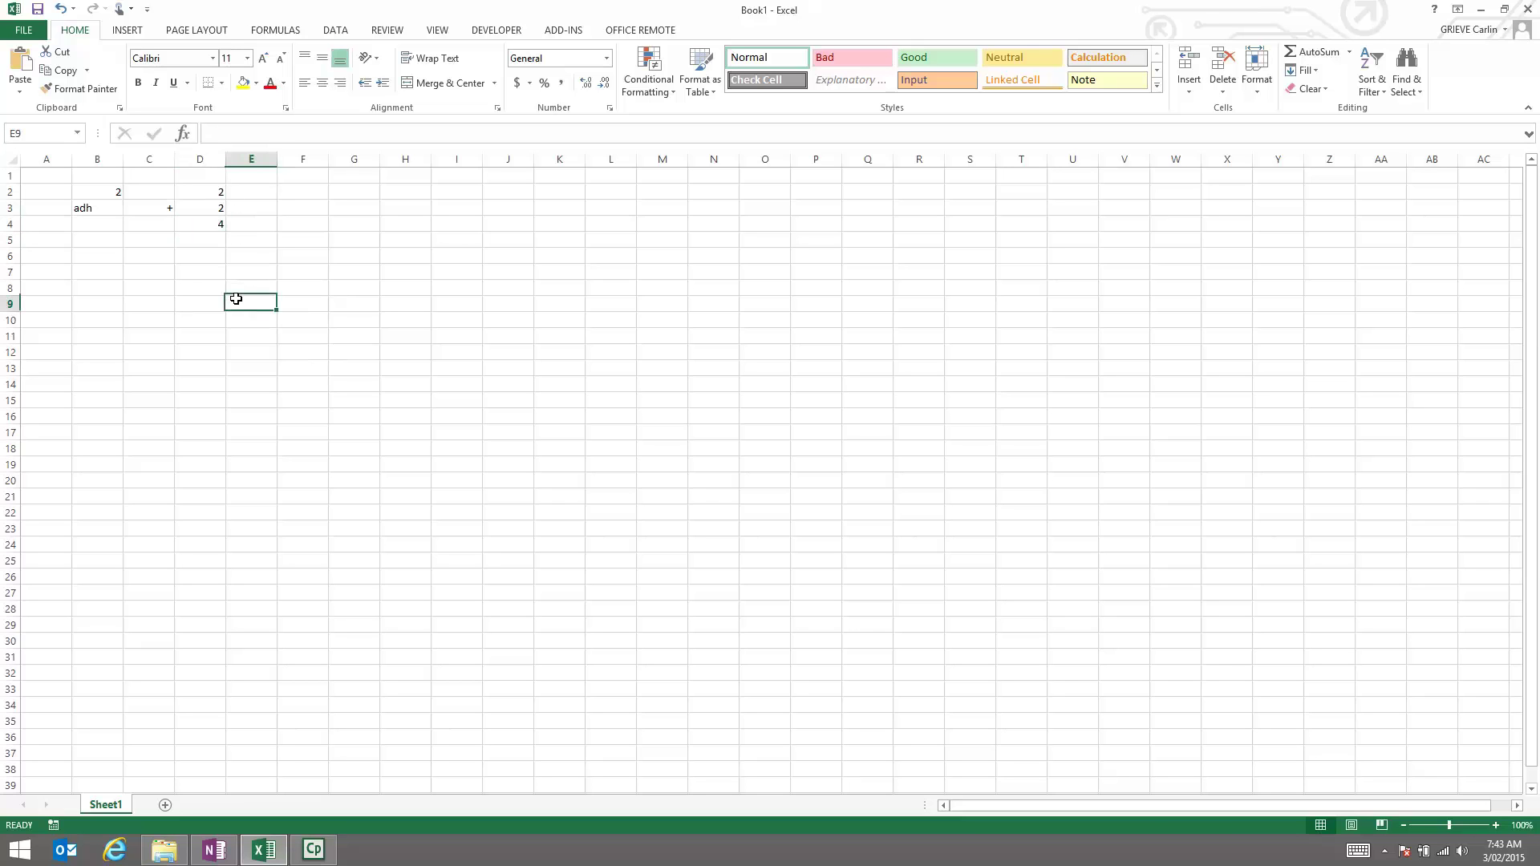
pyautogui.click(189, 224)
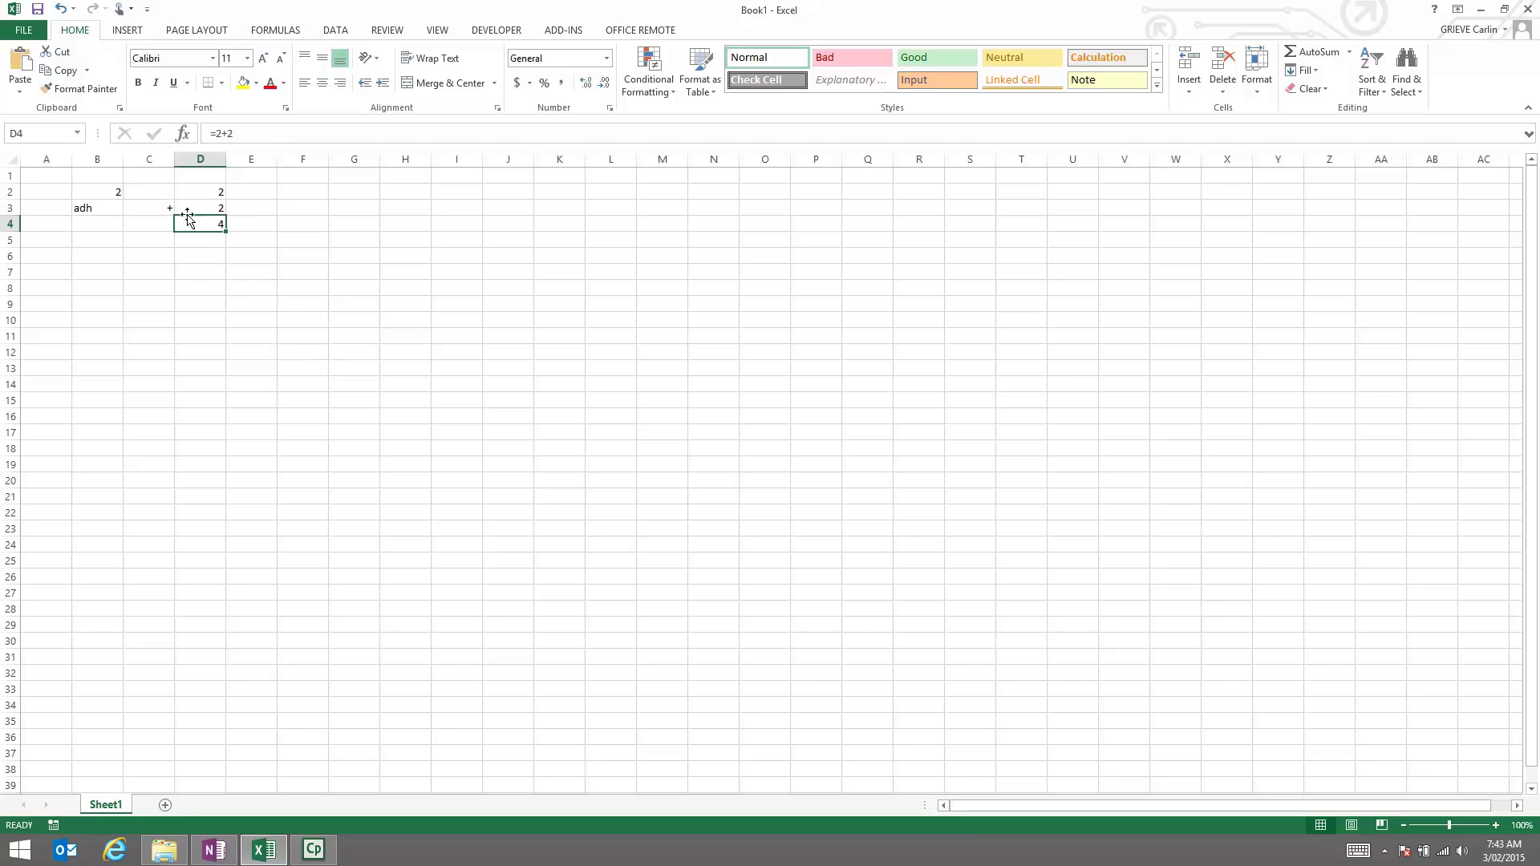
pyautogui.click(223, 84)
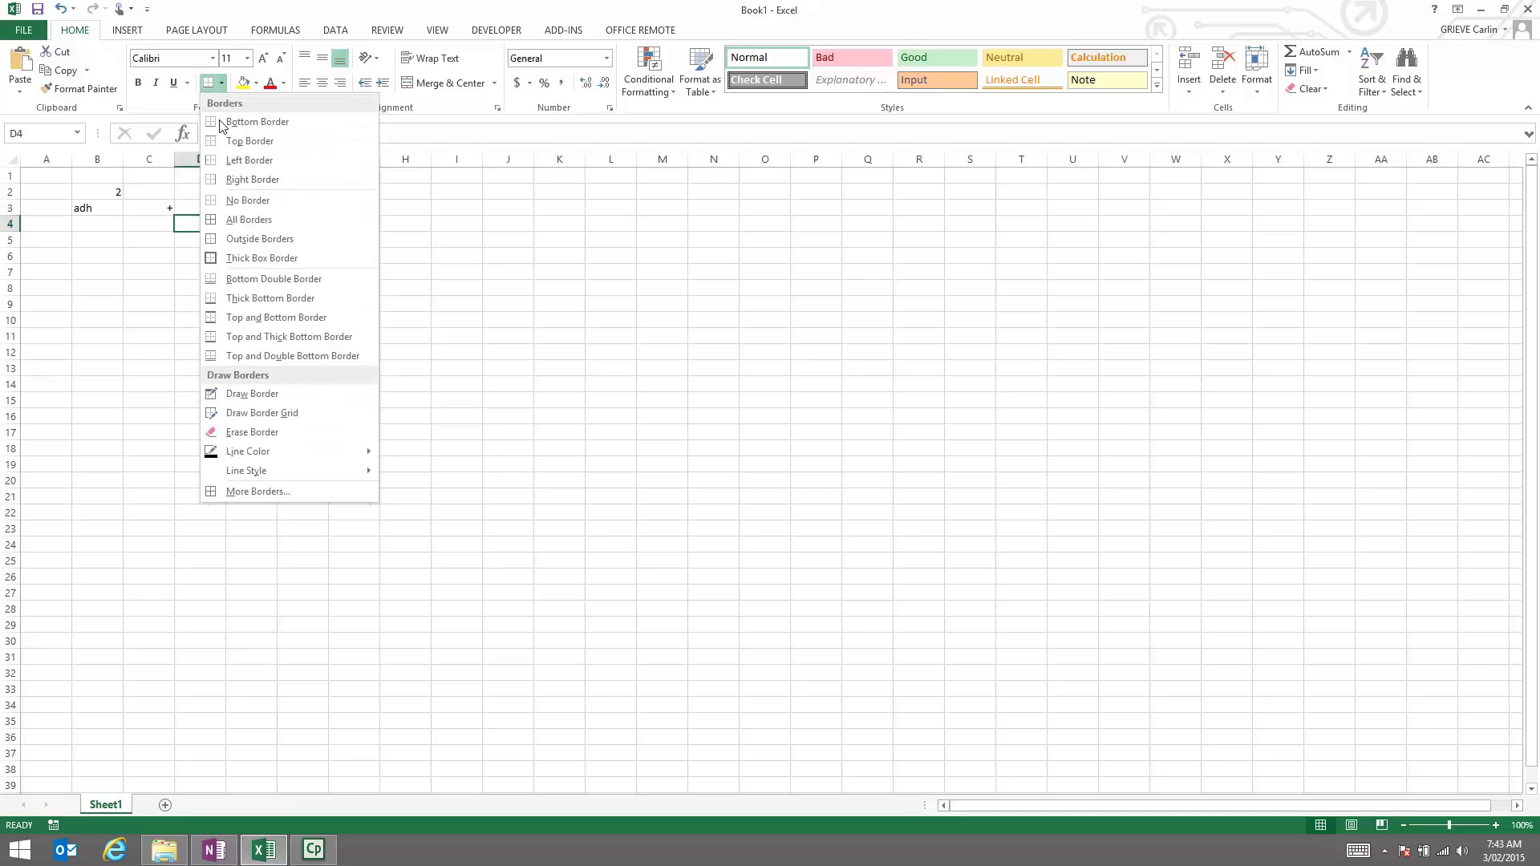
pyautogui.click(303, 317)
pyautogui.click(437, 240)
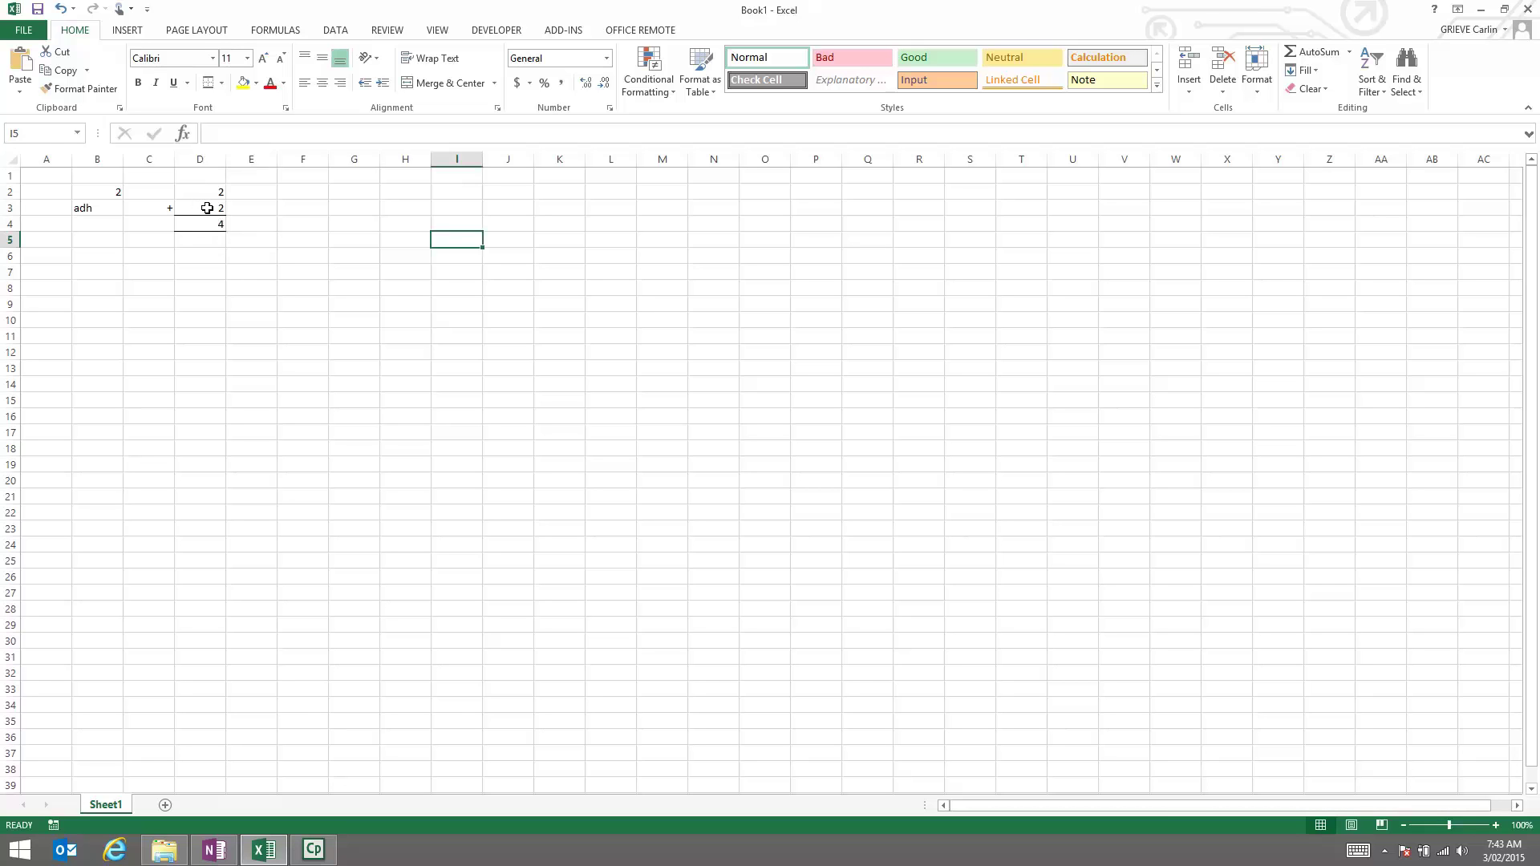
# Step: Change the number in D3 to 3
pyautogui.click(207, 208)
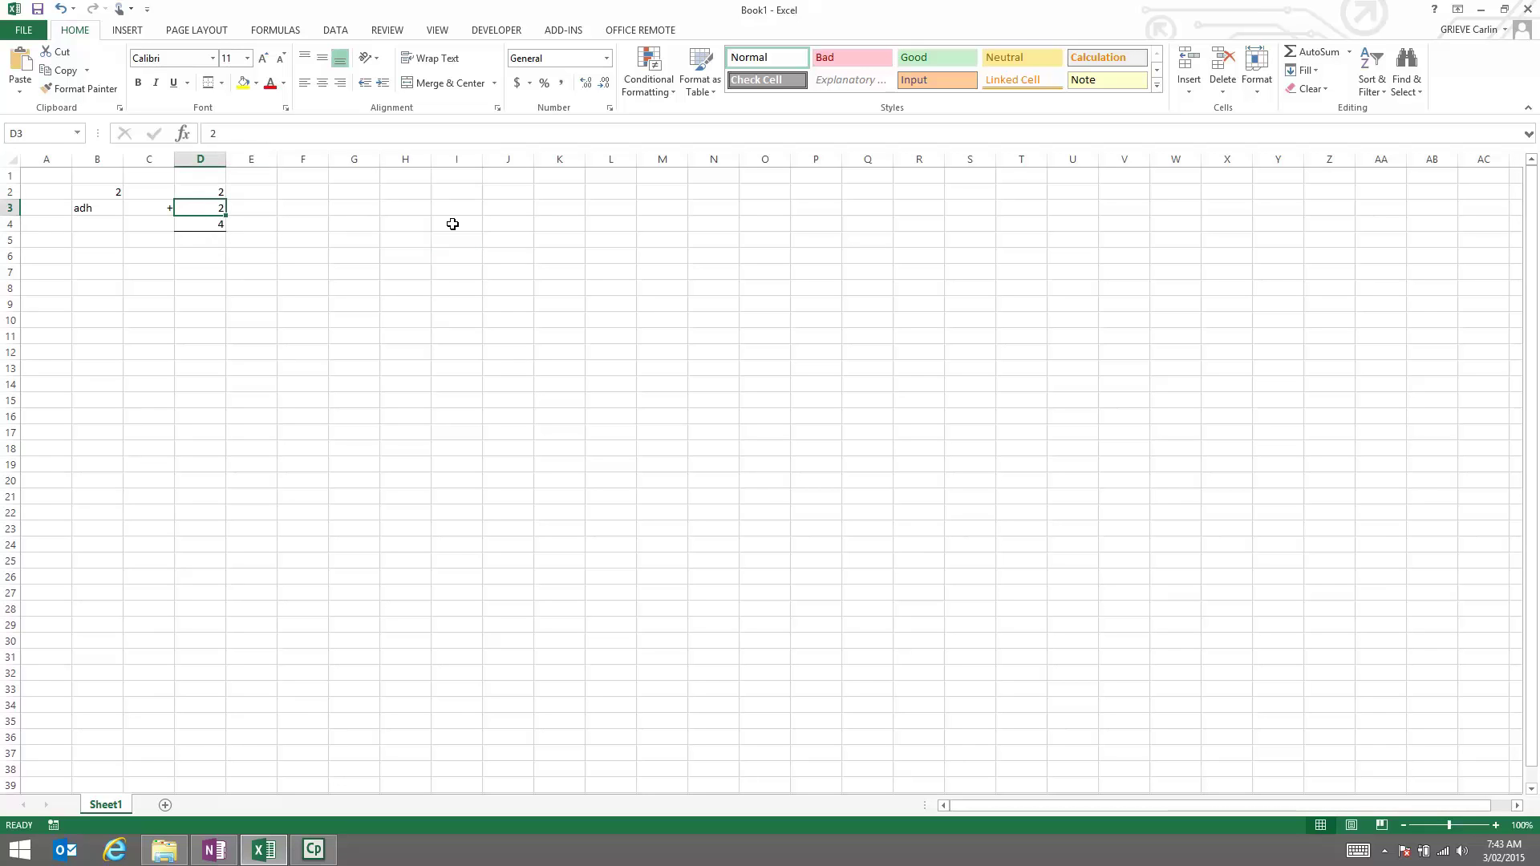
pyautogui.write('3')
pyautogui.press('Return')
pyautogui.click(411, 241)
# Step: Edit D4's formula in the formula bar to =2+3 so it shows 5
pyautogui.click(209, 225)
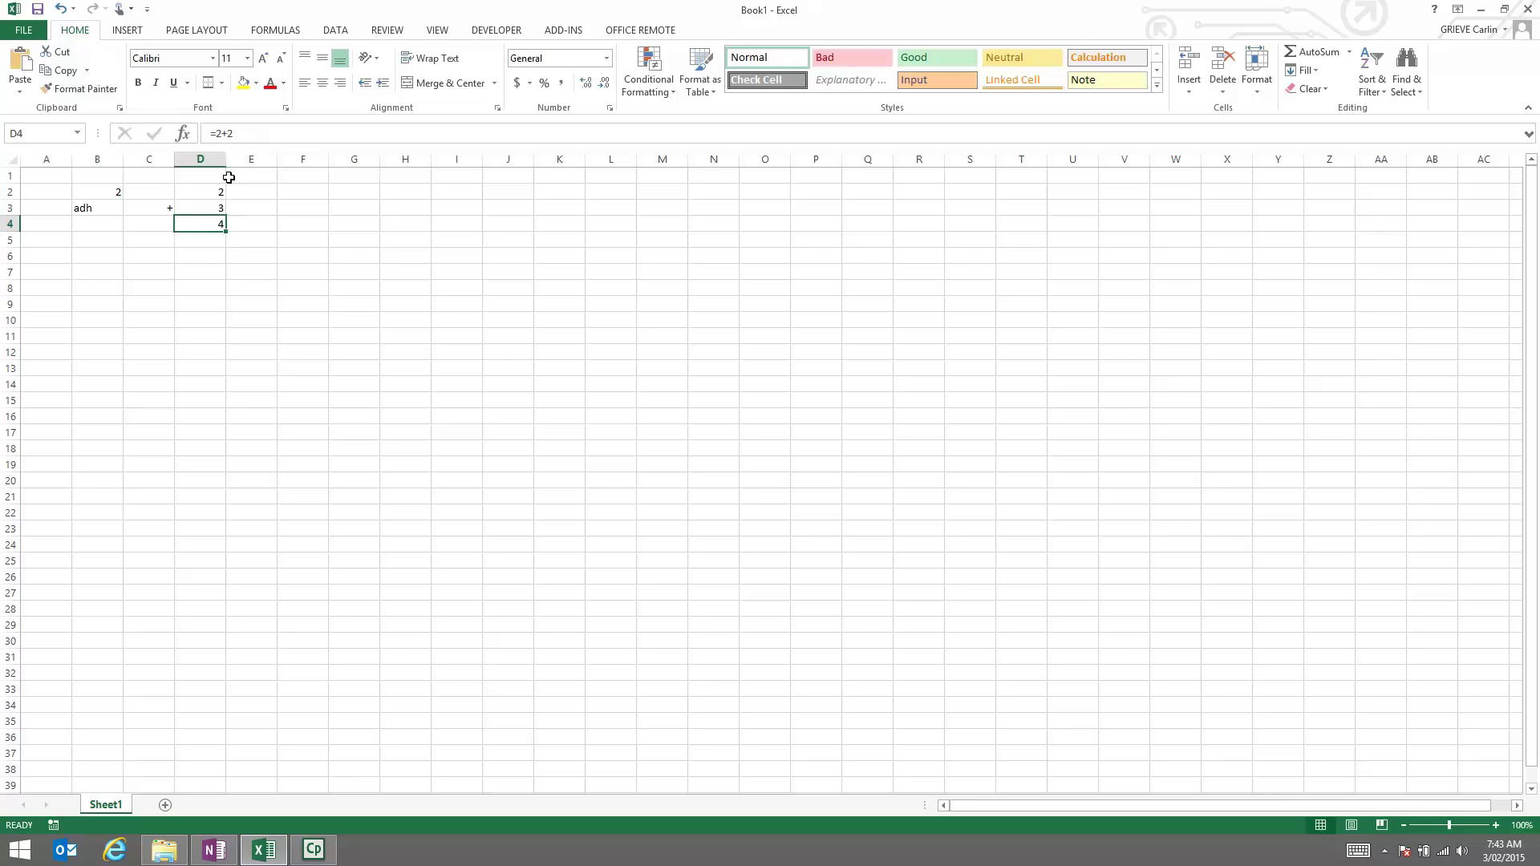
pyautogui.click(220, 133)
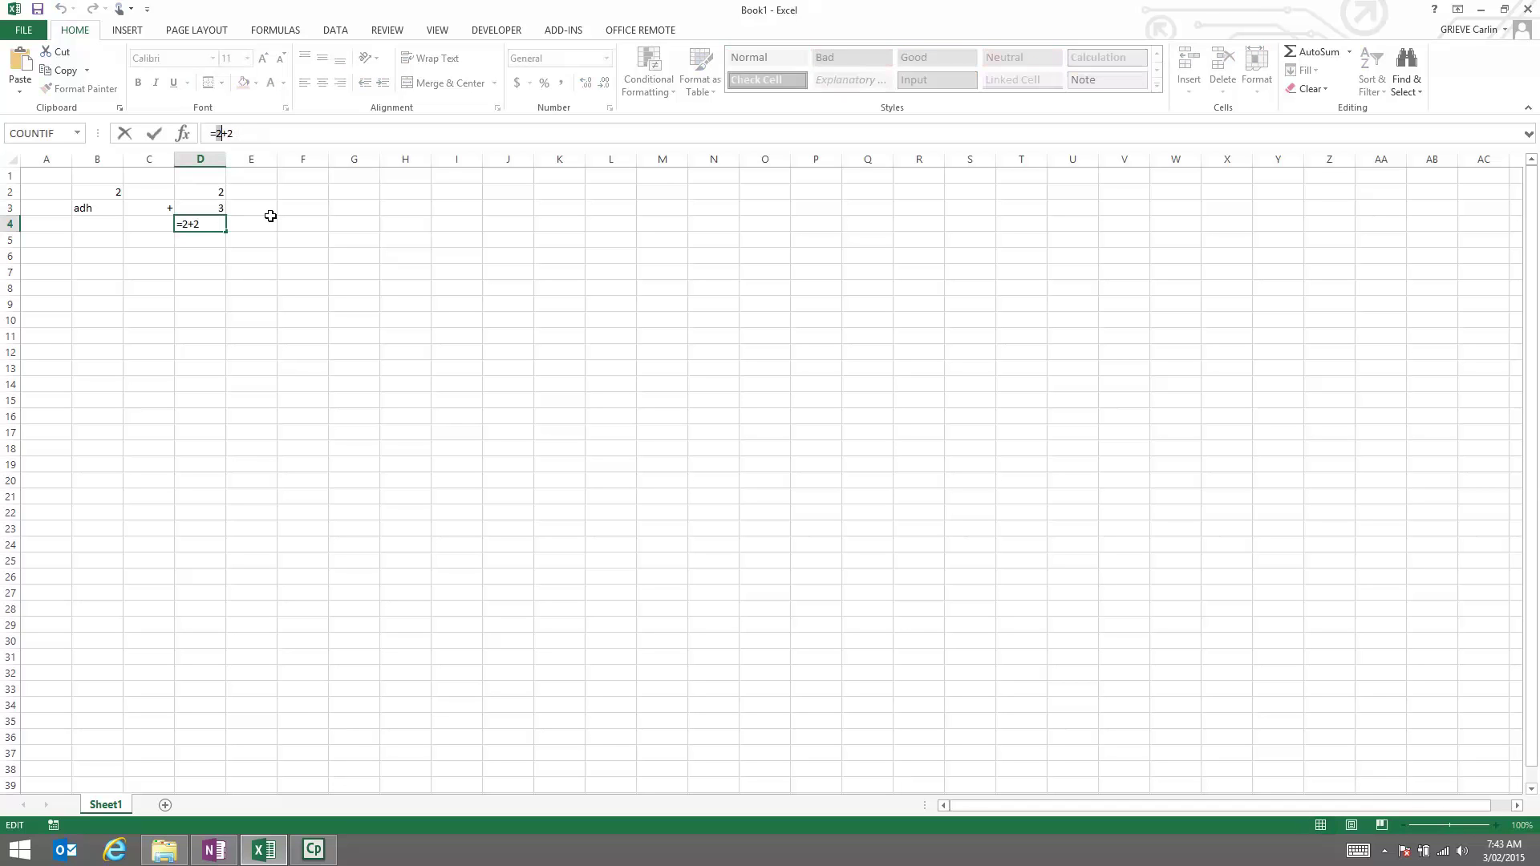
pyautogui.moveTo(225, 135); pyautogui.dragTo(241, 132)
pyautogui.write('3')
pyautogui.press('Return')
pyautogui.click(215, 308)
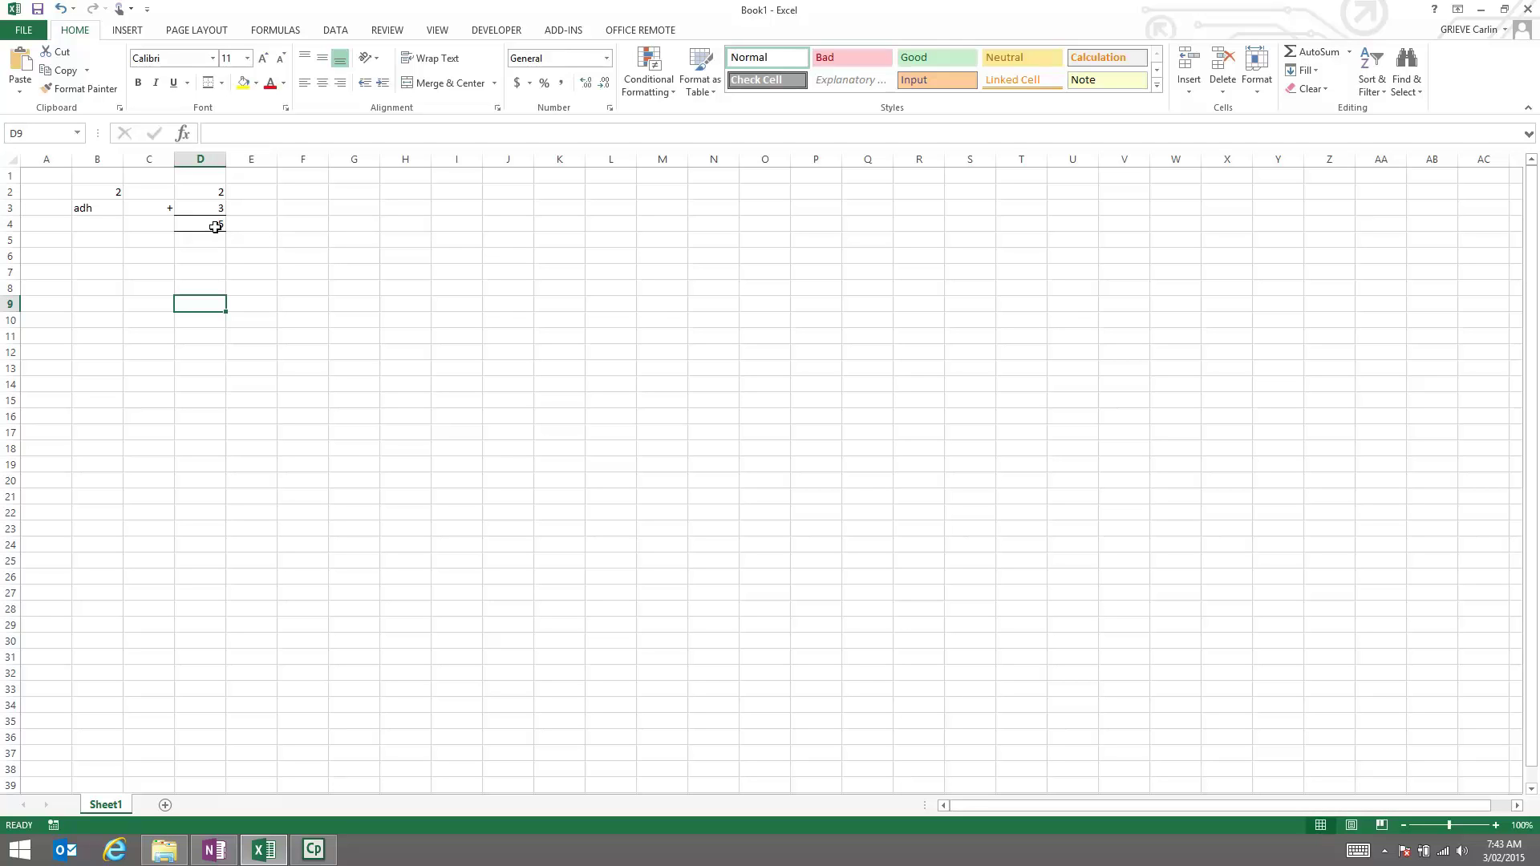
# Step: Copy the sum block C2:D4 and paste it into F2:G4
pyautogui.click(215, 228)
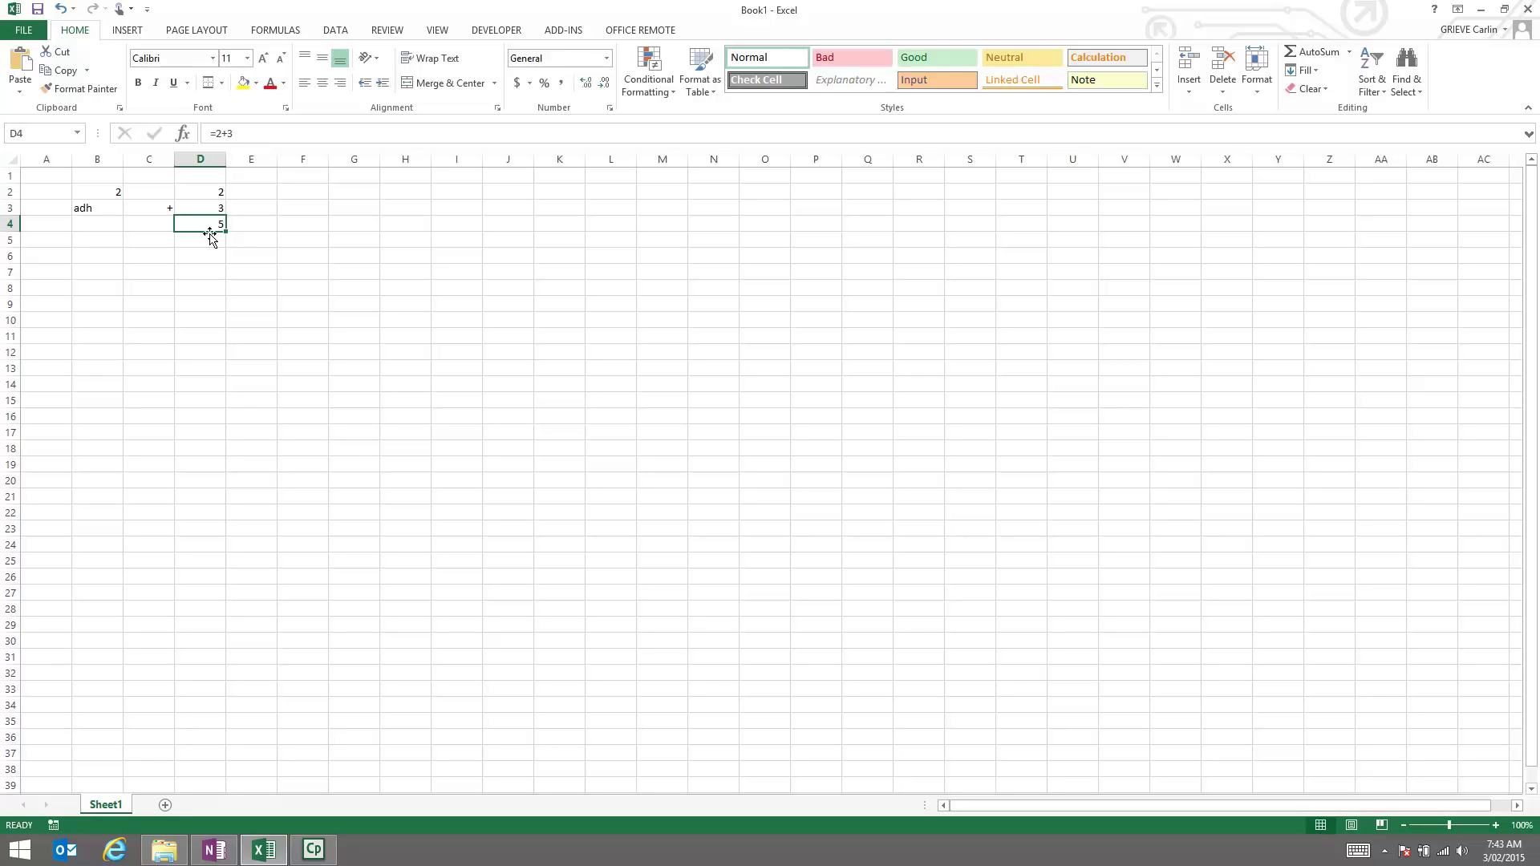
pyautogui.press('Up')
pyautogui.press('Up')
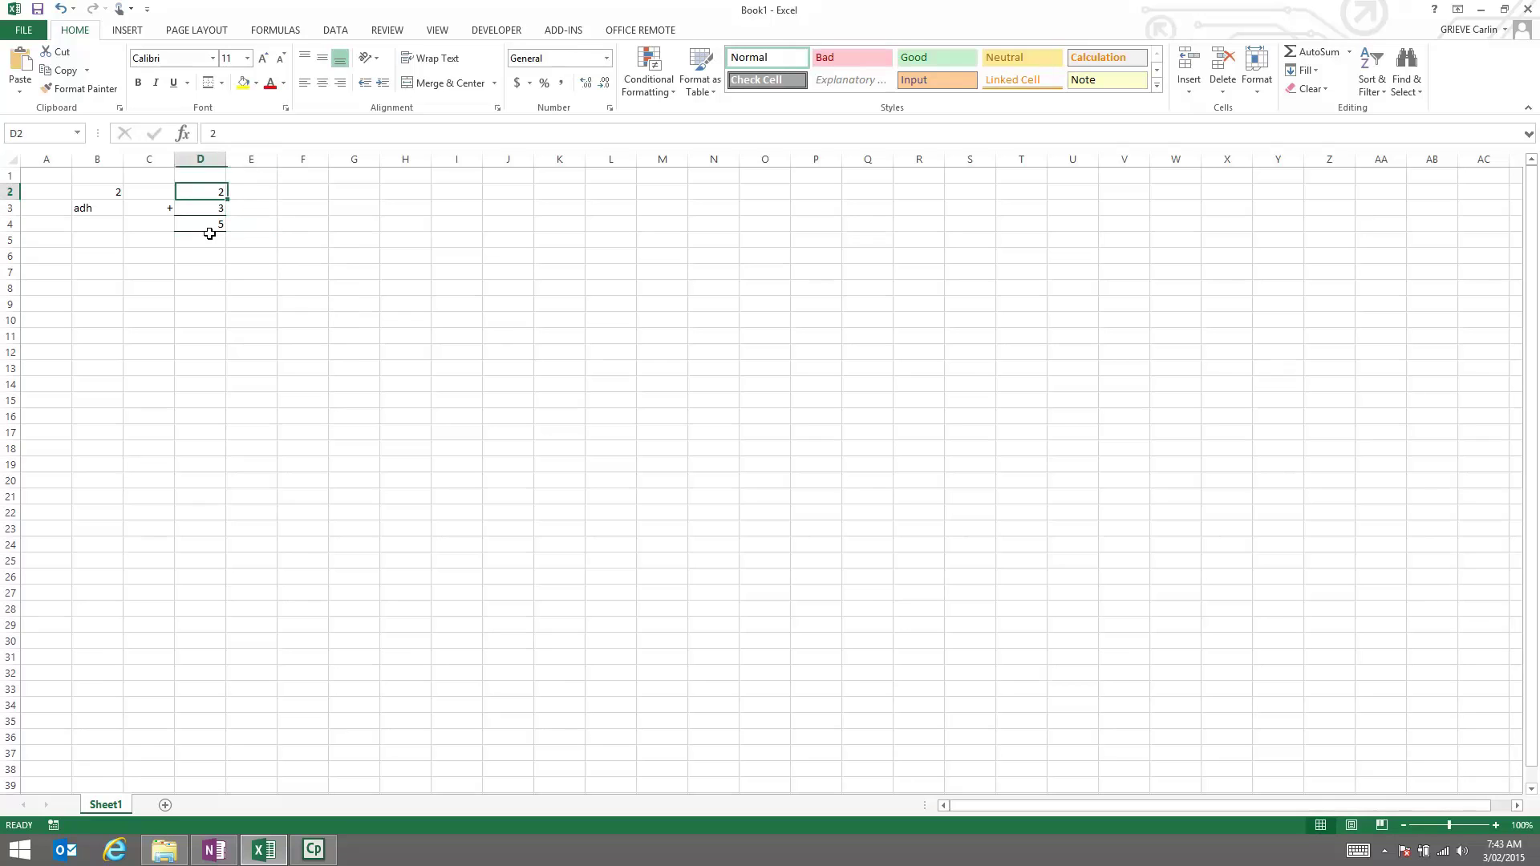
pyautogui.press('Left')
pyautogui.hotkey('shift', 'Right')
pyautogui.hotkey('shift', 'Down')
pyautogui.hotkey('shift', 'Down')
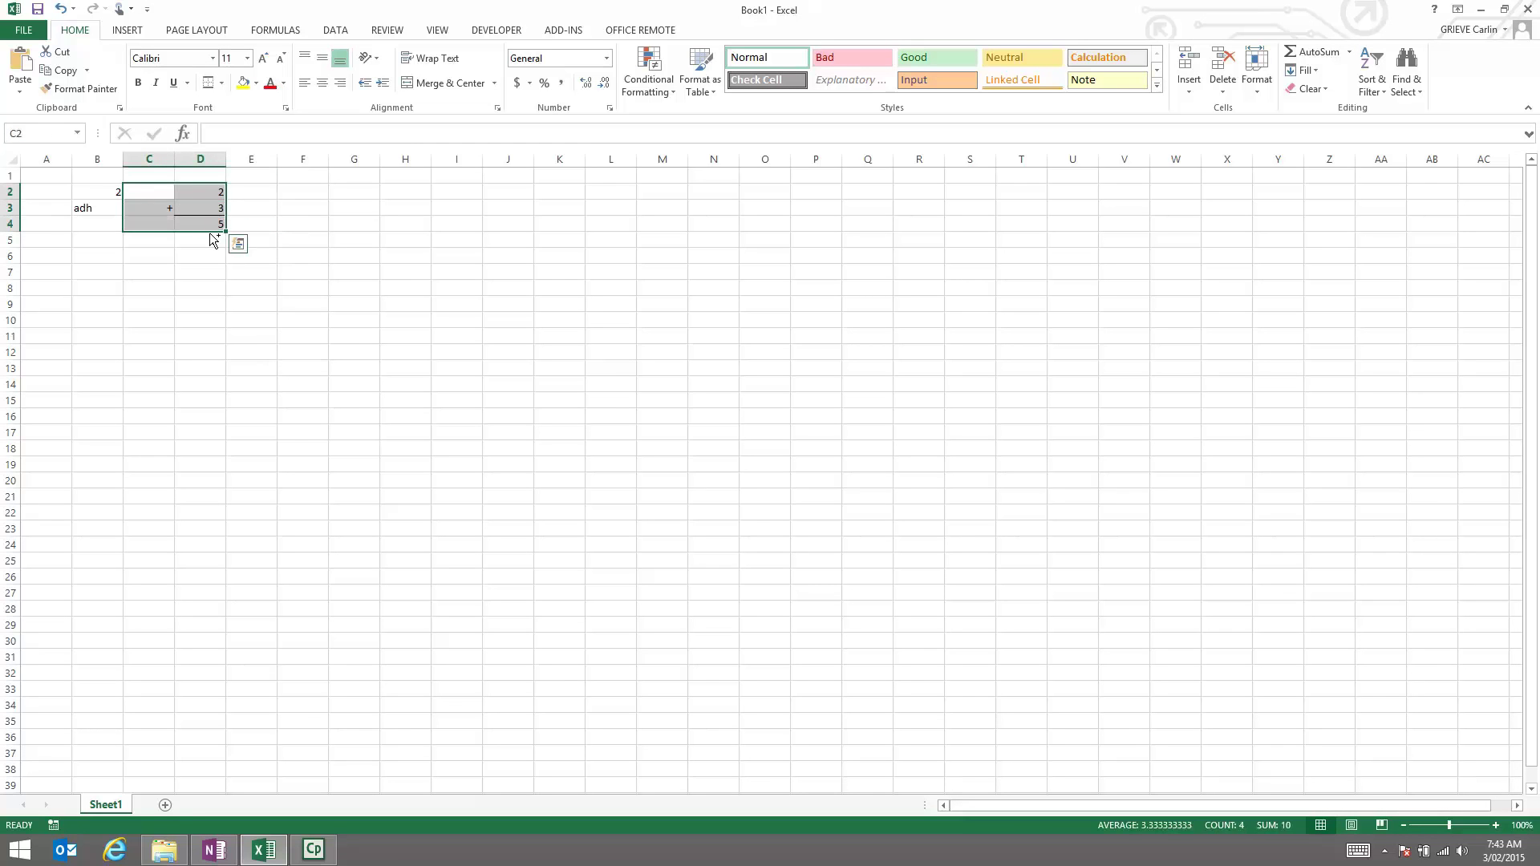
pyautogui.hotkey('ctrl', 'c')
pyautogui.press('Right')
pyautogui.press('Right')
pyautogui.press('Right')
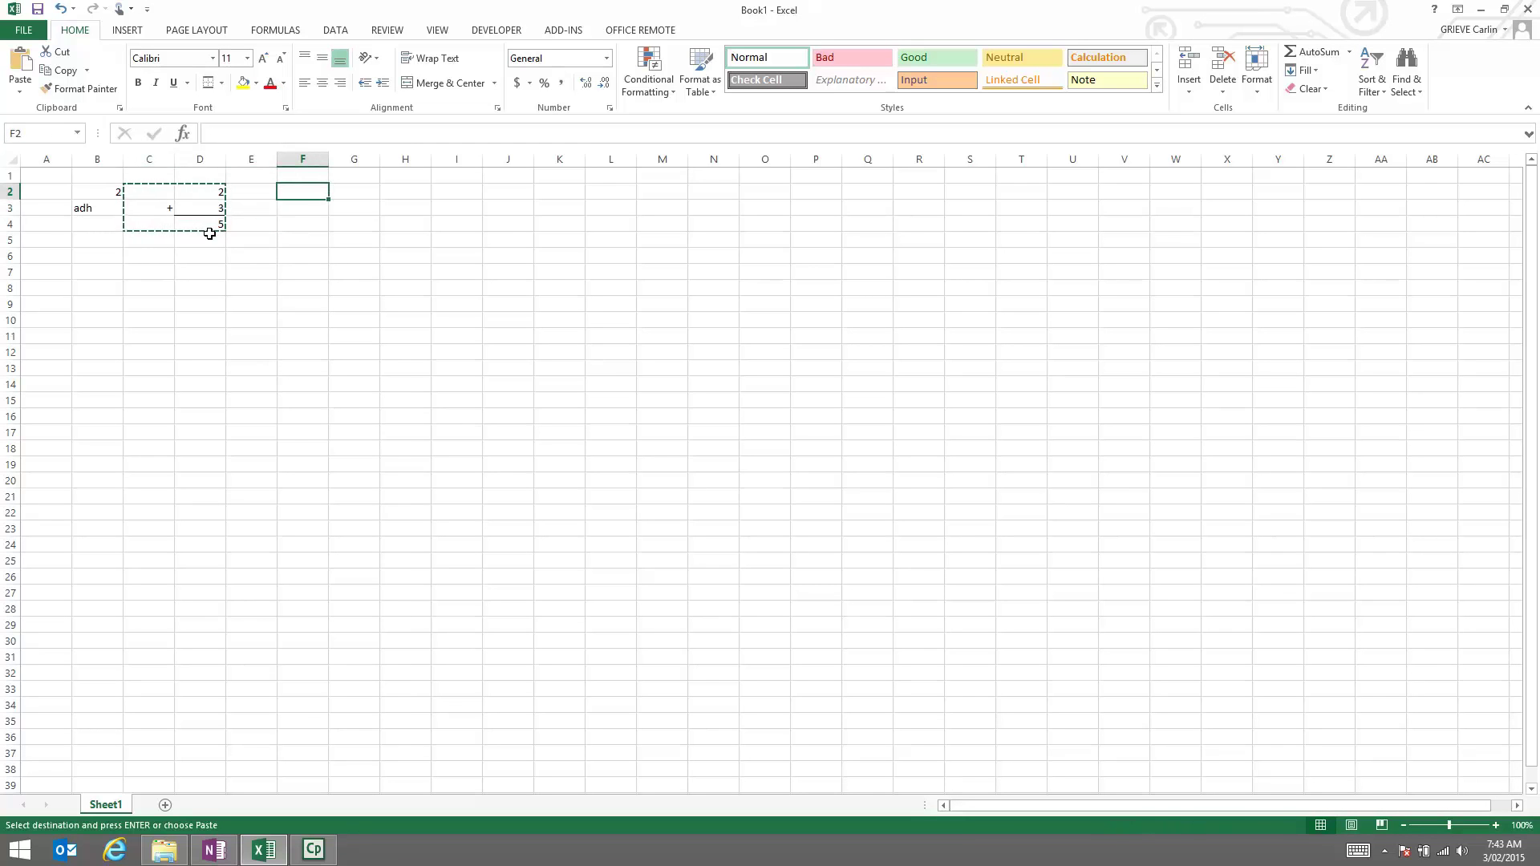
pyautogui.hotkey('ctrl', 'v')
pyautogui.click(272, 244)
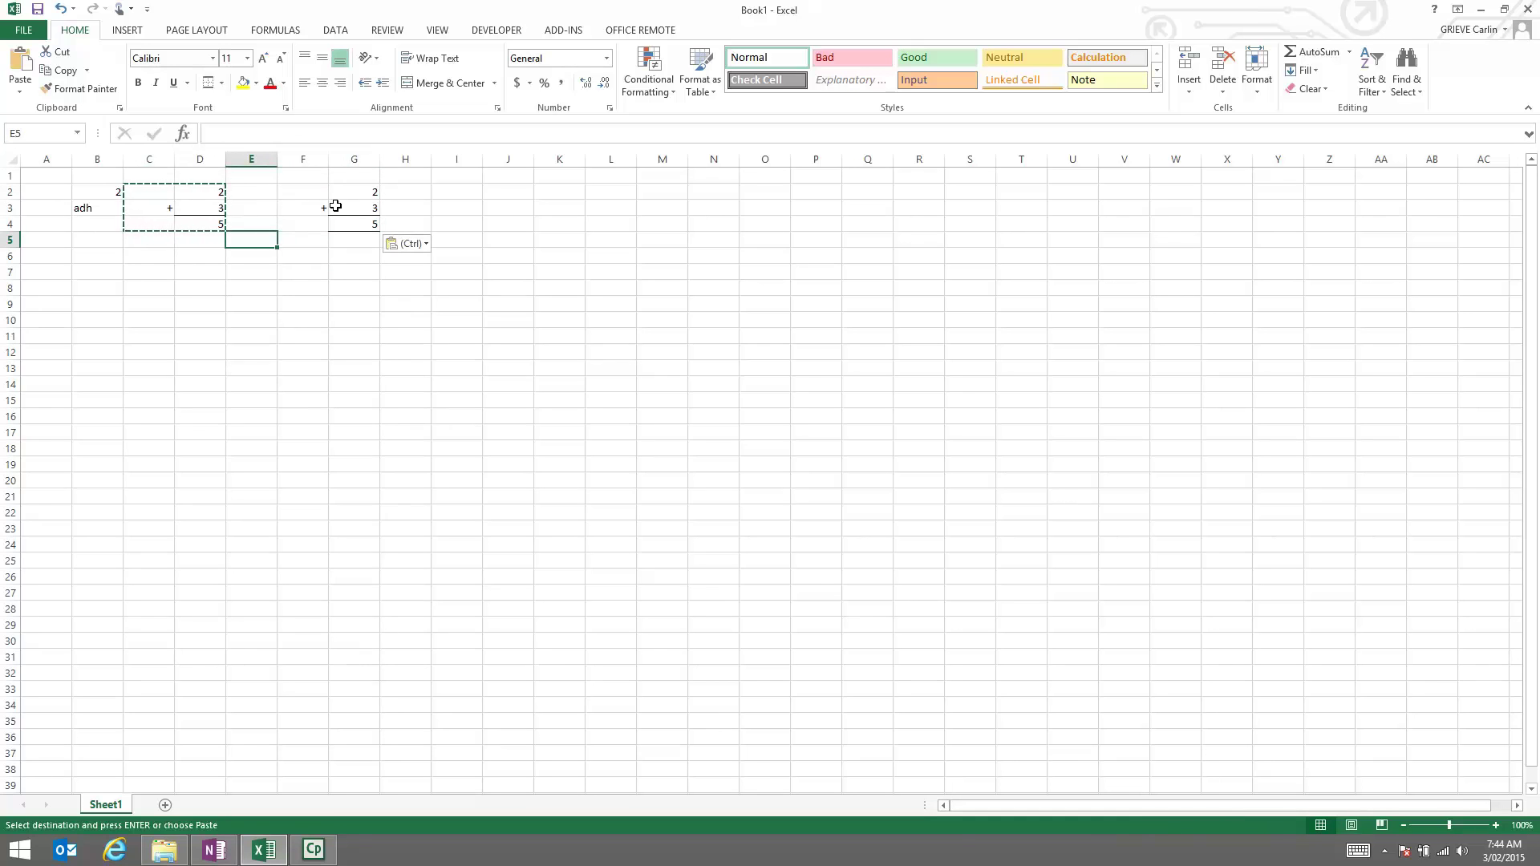
# Step: Clear the pasted total in G4
pyautogui.click(359, 228)
pyautogui.press('Delete')
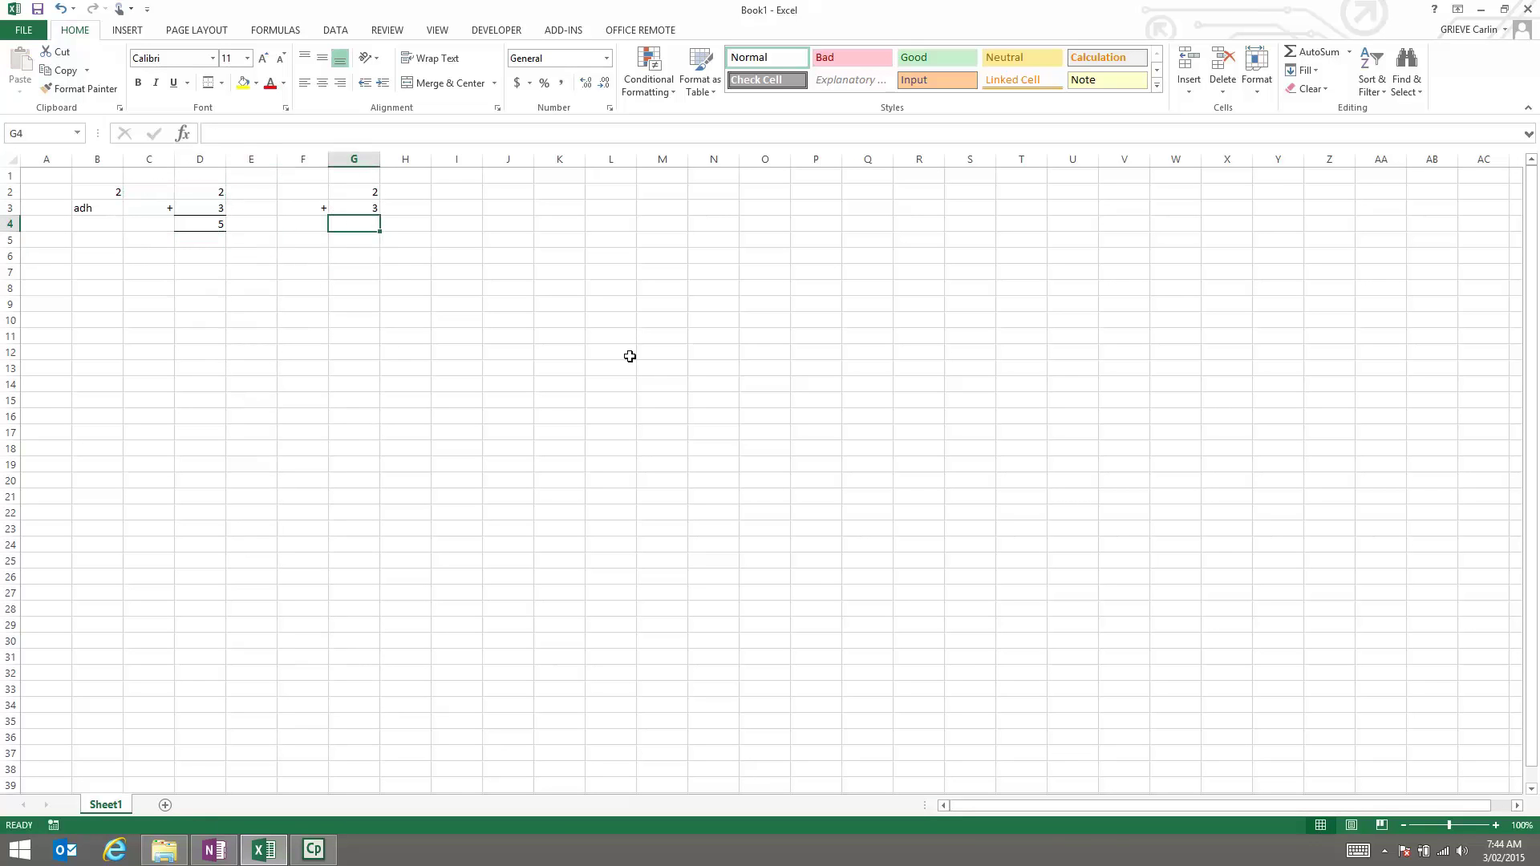
pyautogui.press('Down')
pyautogui.click(592, 365)
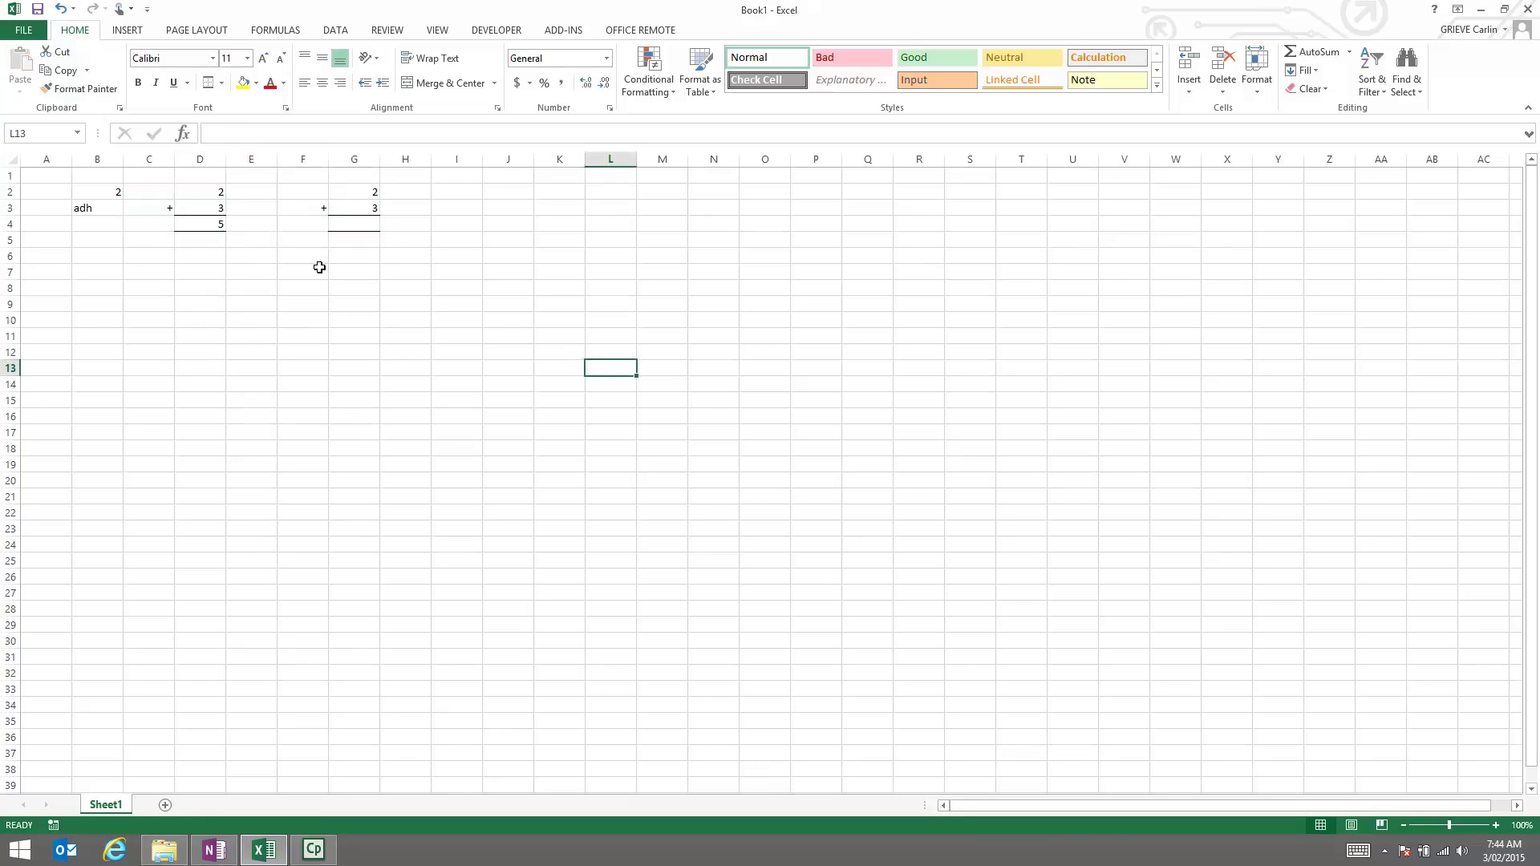
pyautogui.click(207, 224)
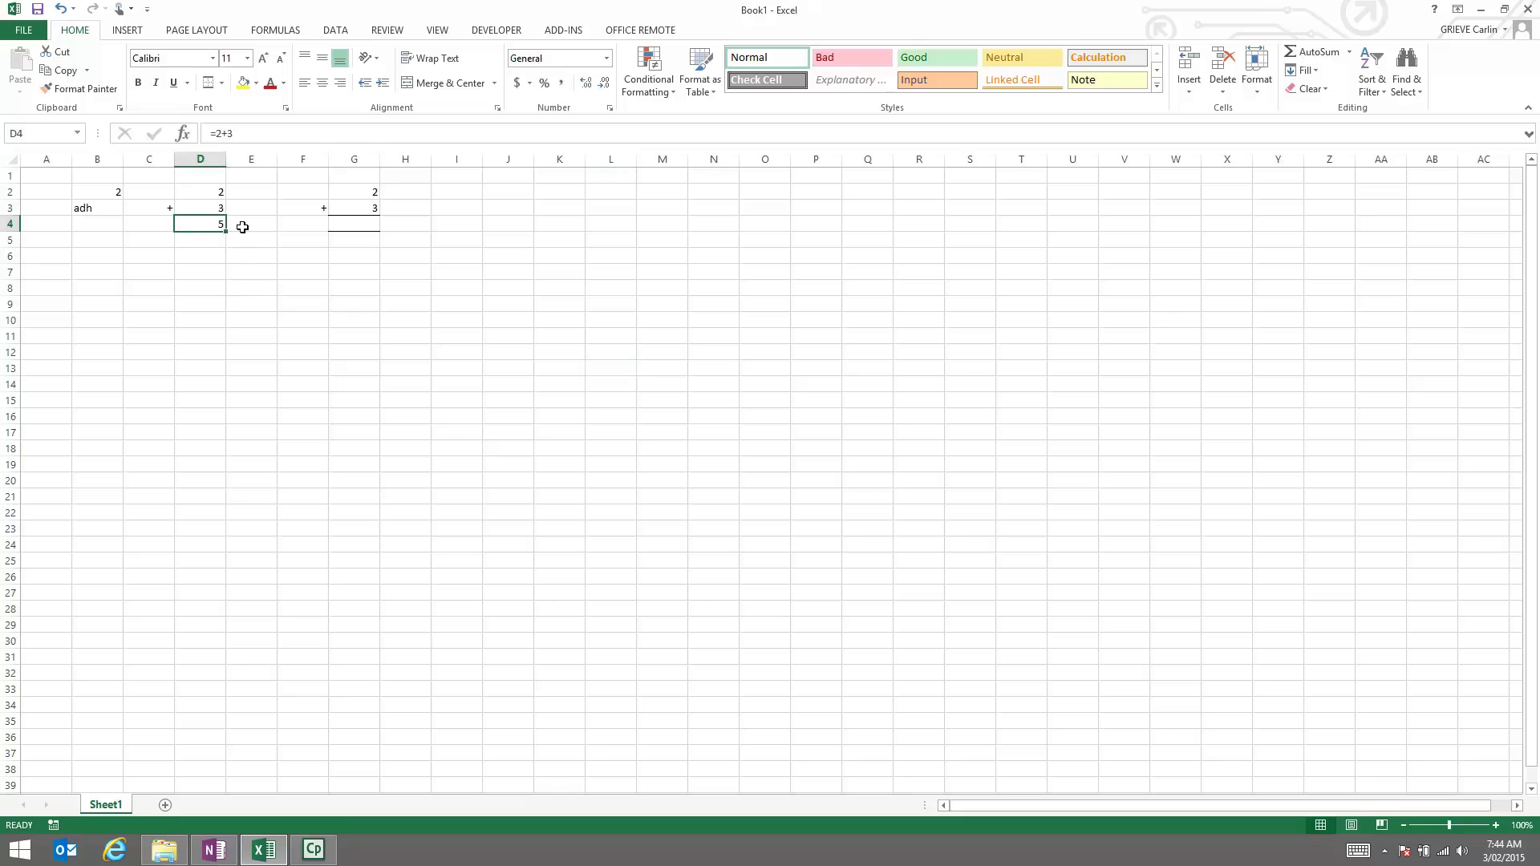
pyautogui.write('=2+3')
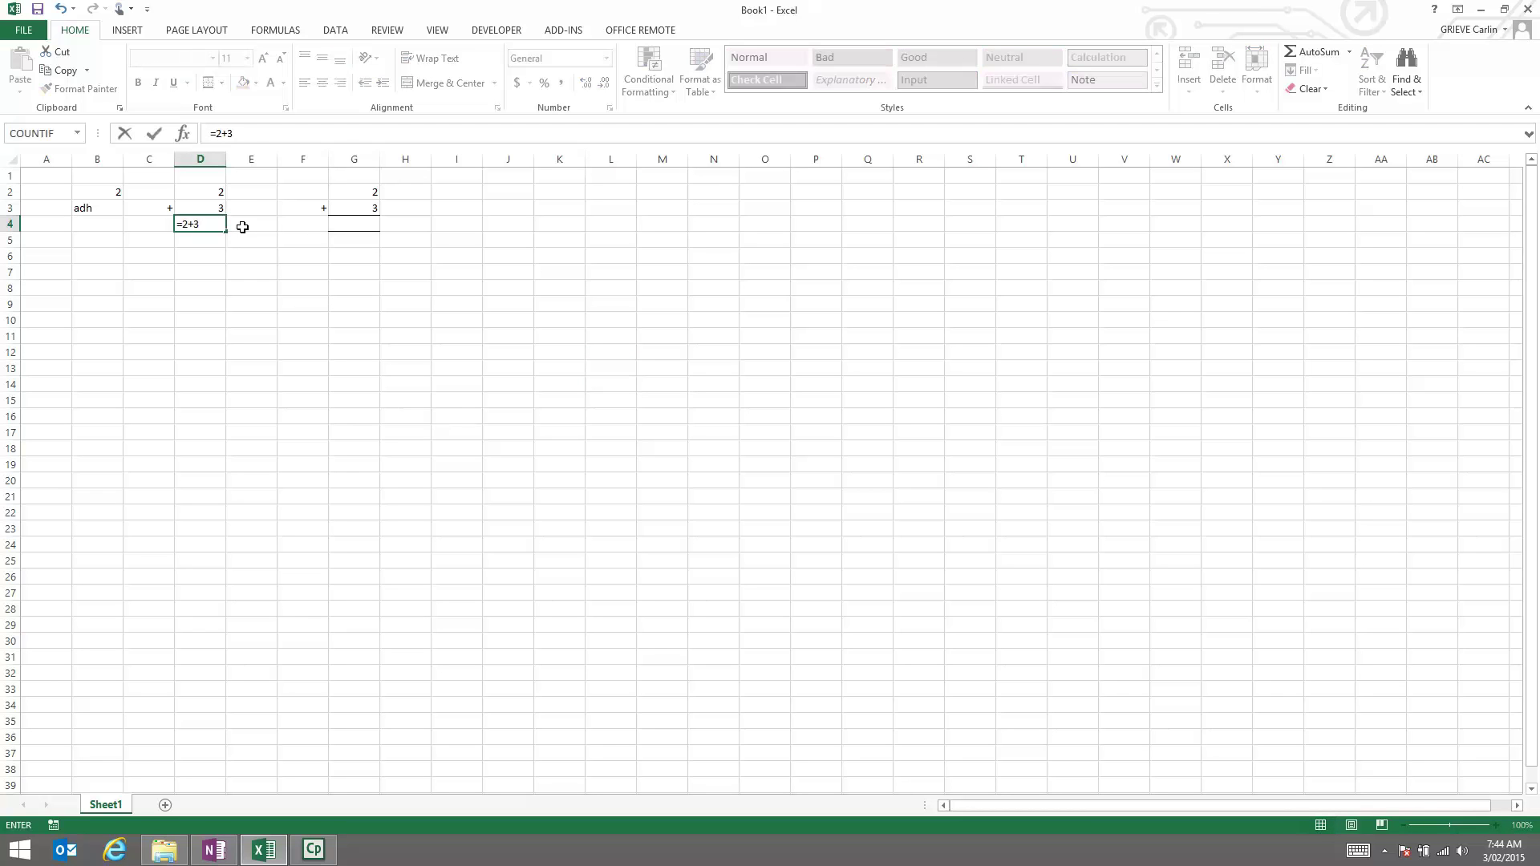
pyautogui.press('Return')
pyautogui.click(201, 224)
pyautogui.click(206, 209)
pyautogui.write('5')
pyautogui.press('Return')
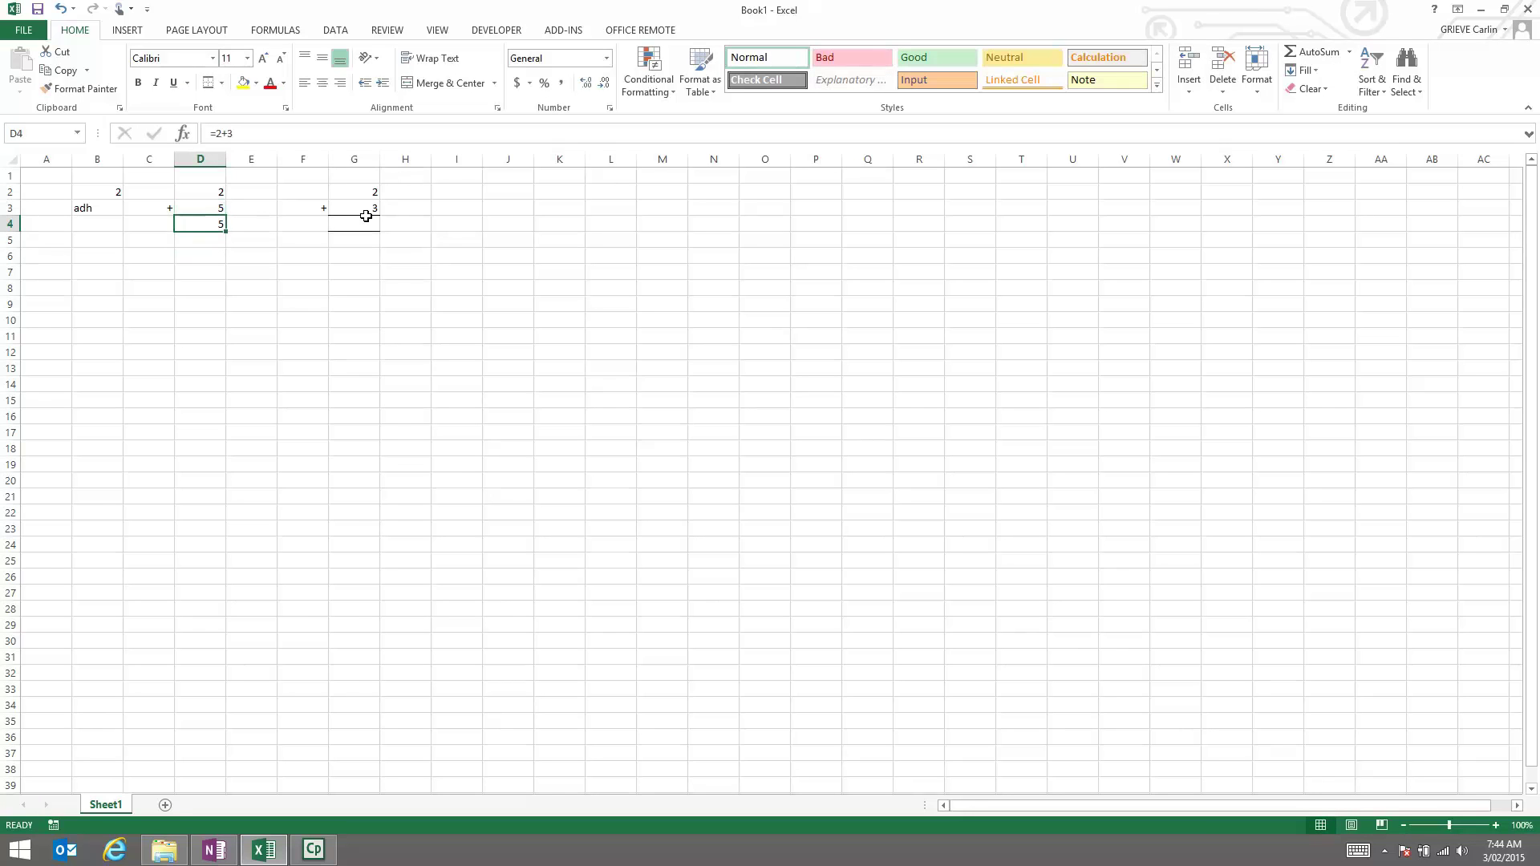
pyautogui.press('Up')
pyautogui.write('3')
pyautogui.press('Return')
pyautogui.press('Up')
pyautogui.write('3')
pyautogui.click(402, 283)
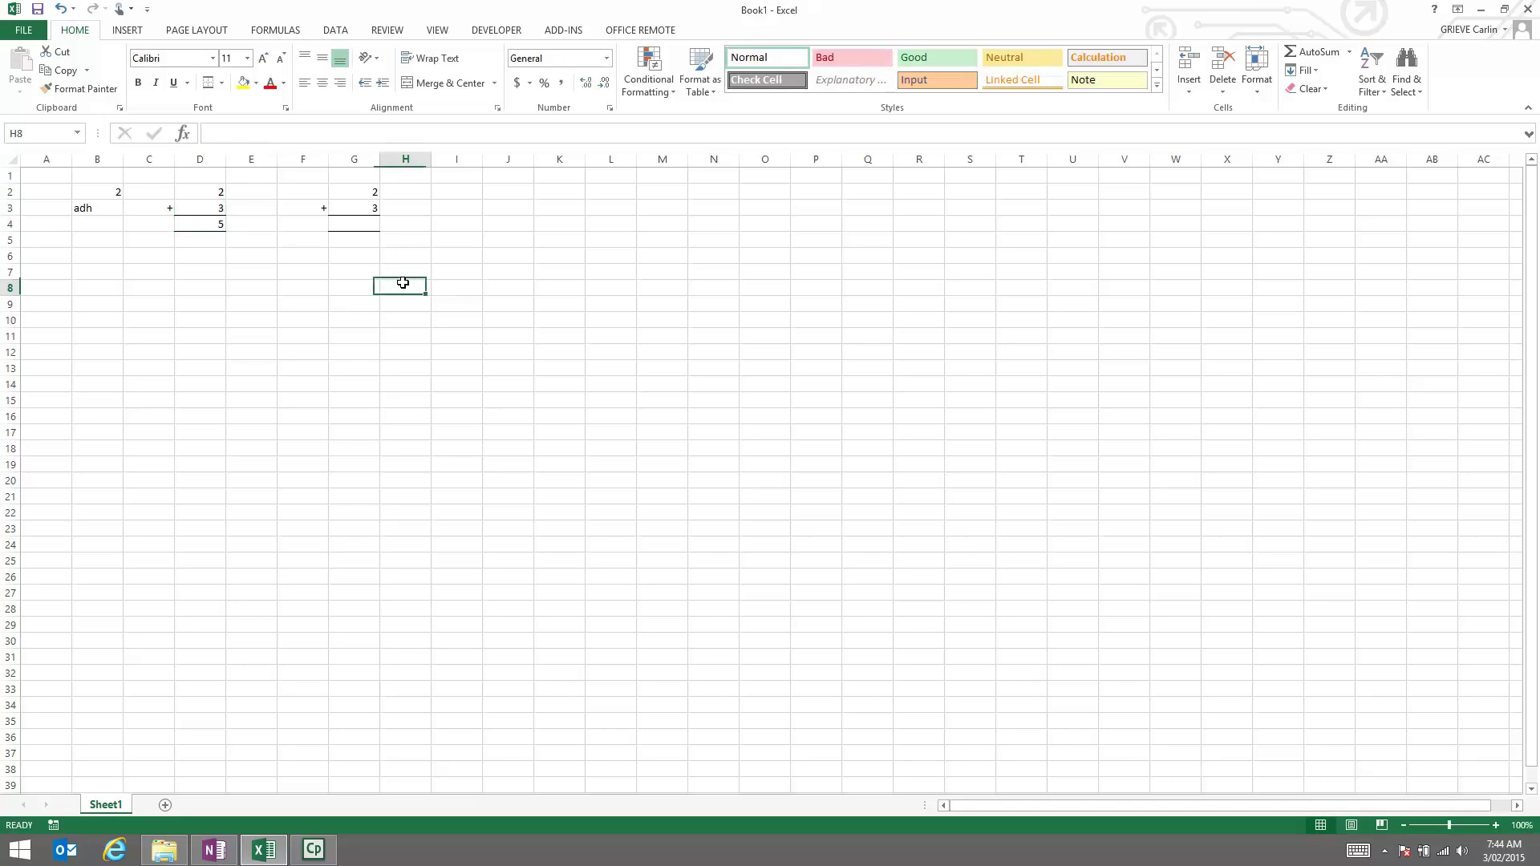
pyautogui.click(374, 229)
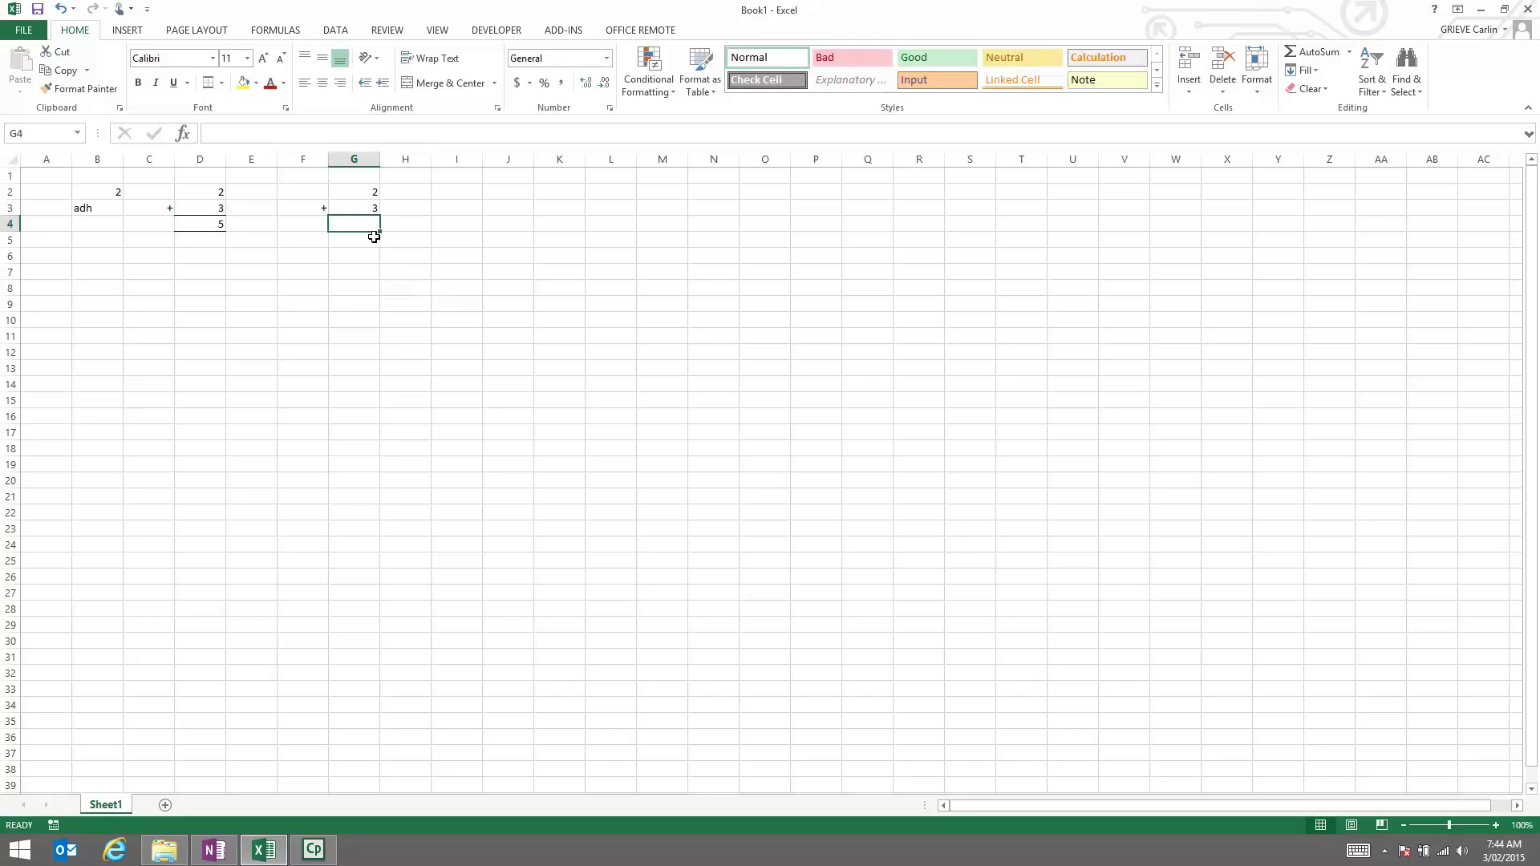
# Step: Enter =G2+G3 in G4 to show 5, then cancel a trial formula-bar edit
pyautogui.write('=')
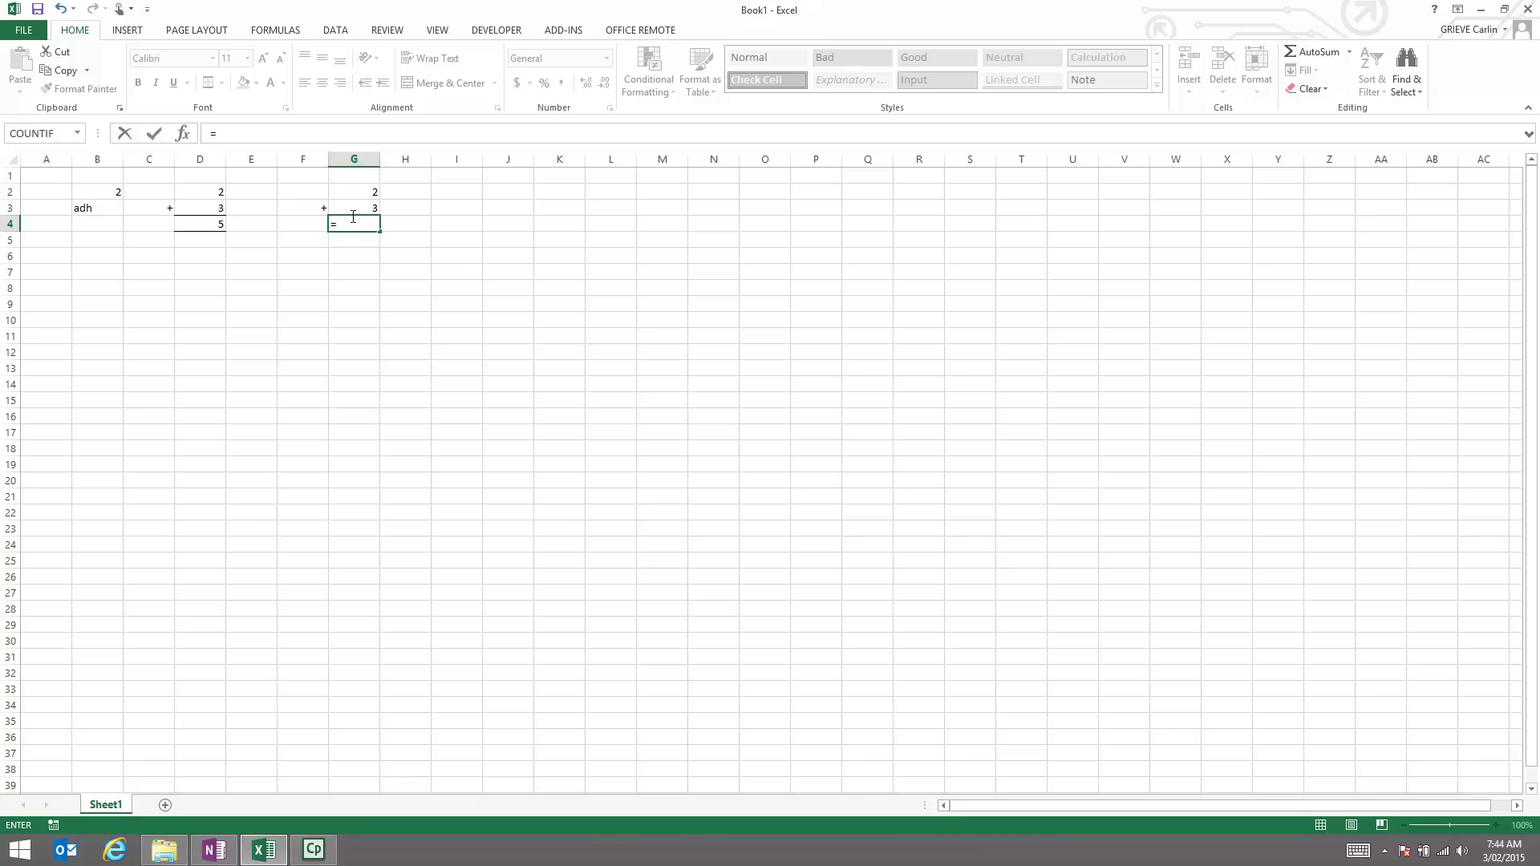
pyautogui.write('G2')
pyautogui.write('G3')
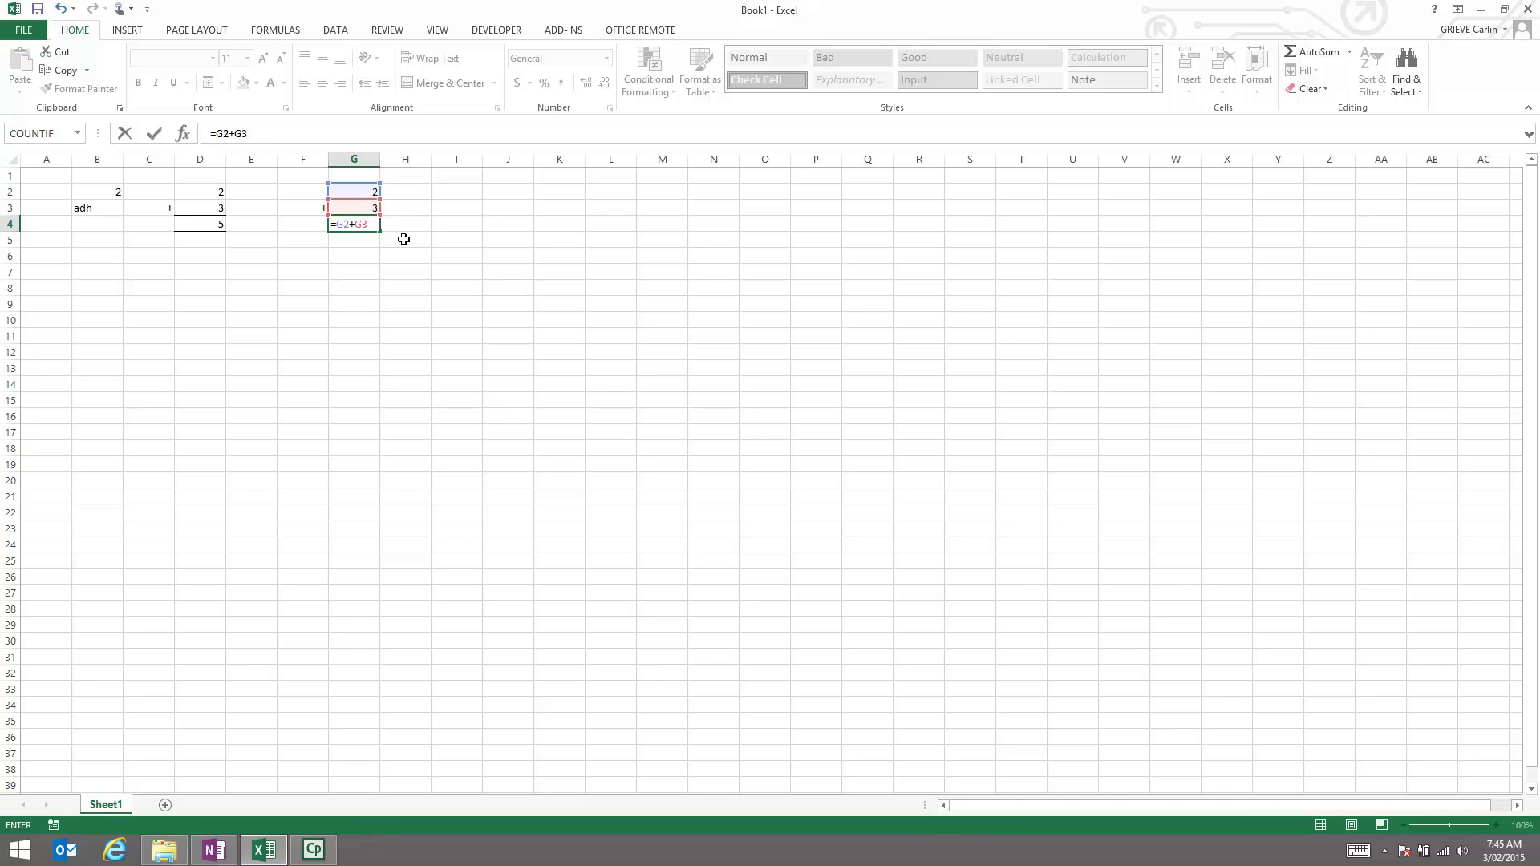
pyautogui.press('Return')
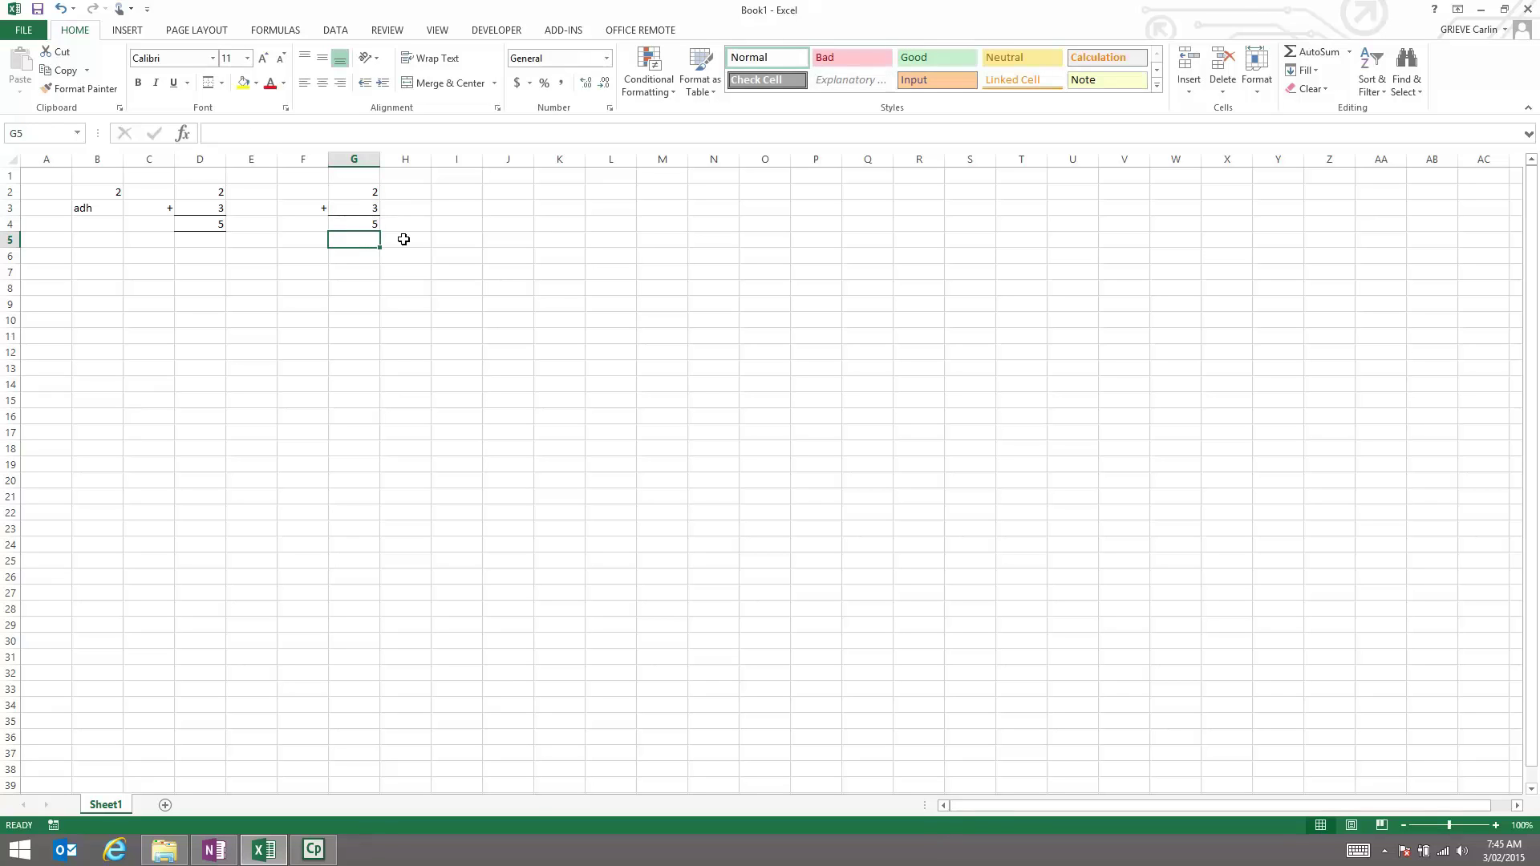
pyautogui.click(375, 224)
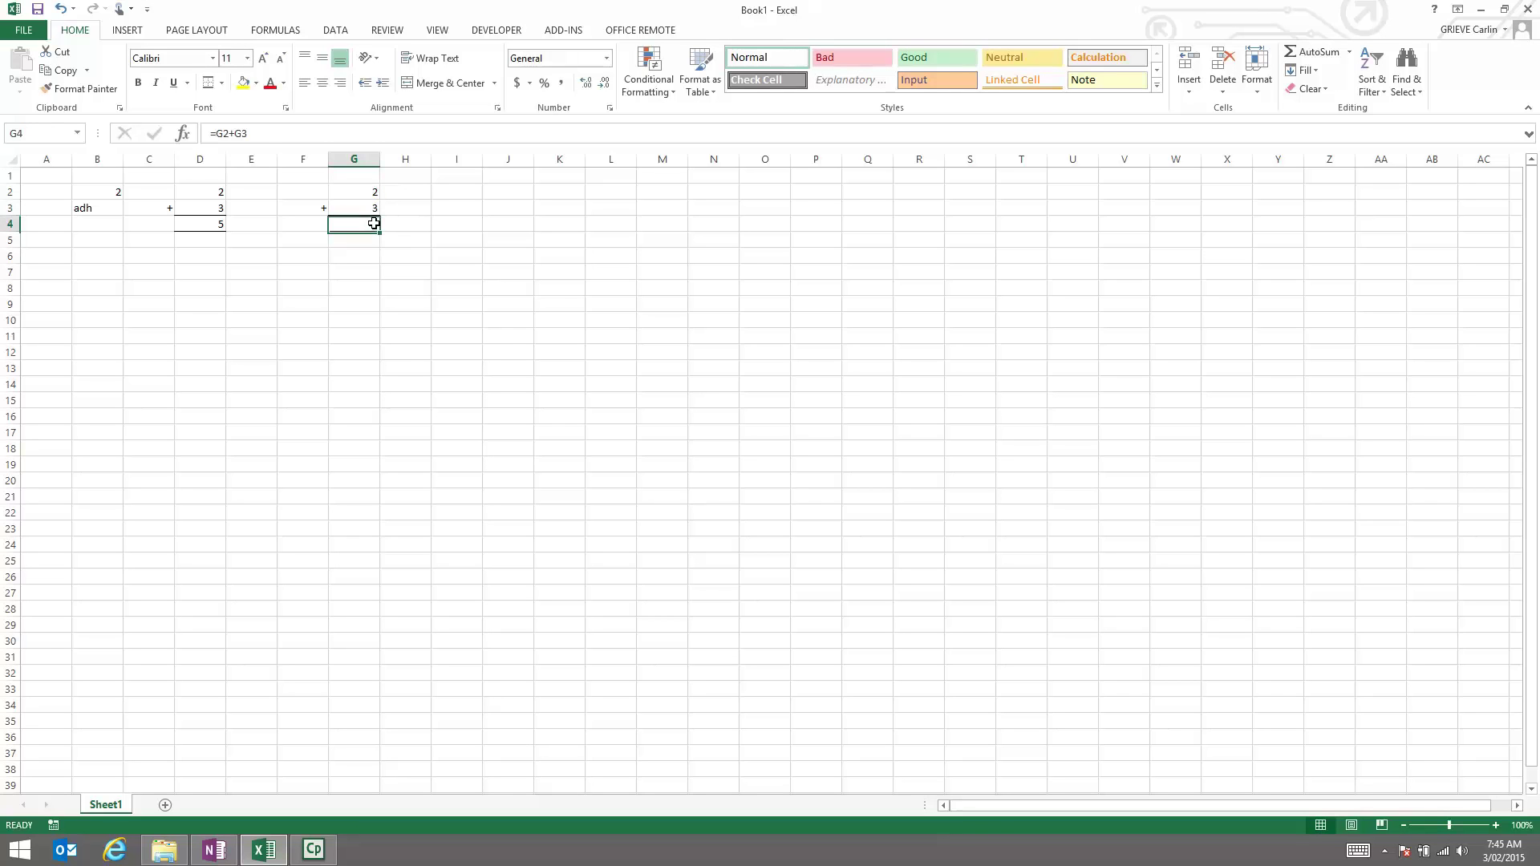
pyautogui.tripleClick(210, 133)
pyautogui.write('=')
pyautogui.click(230, 270)
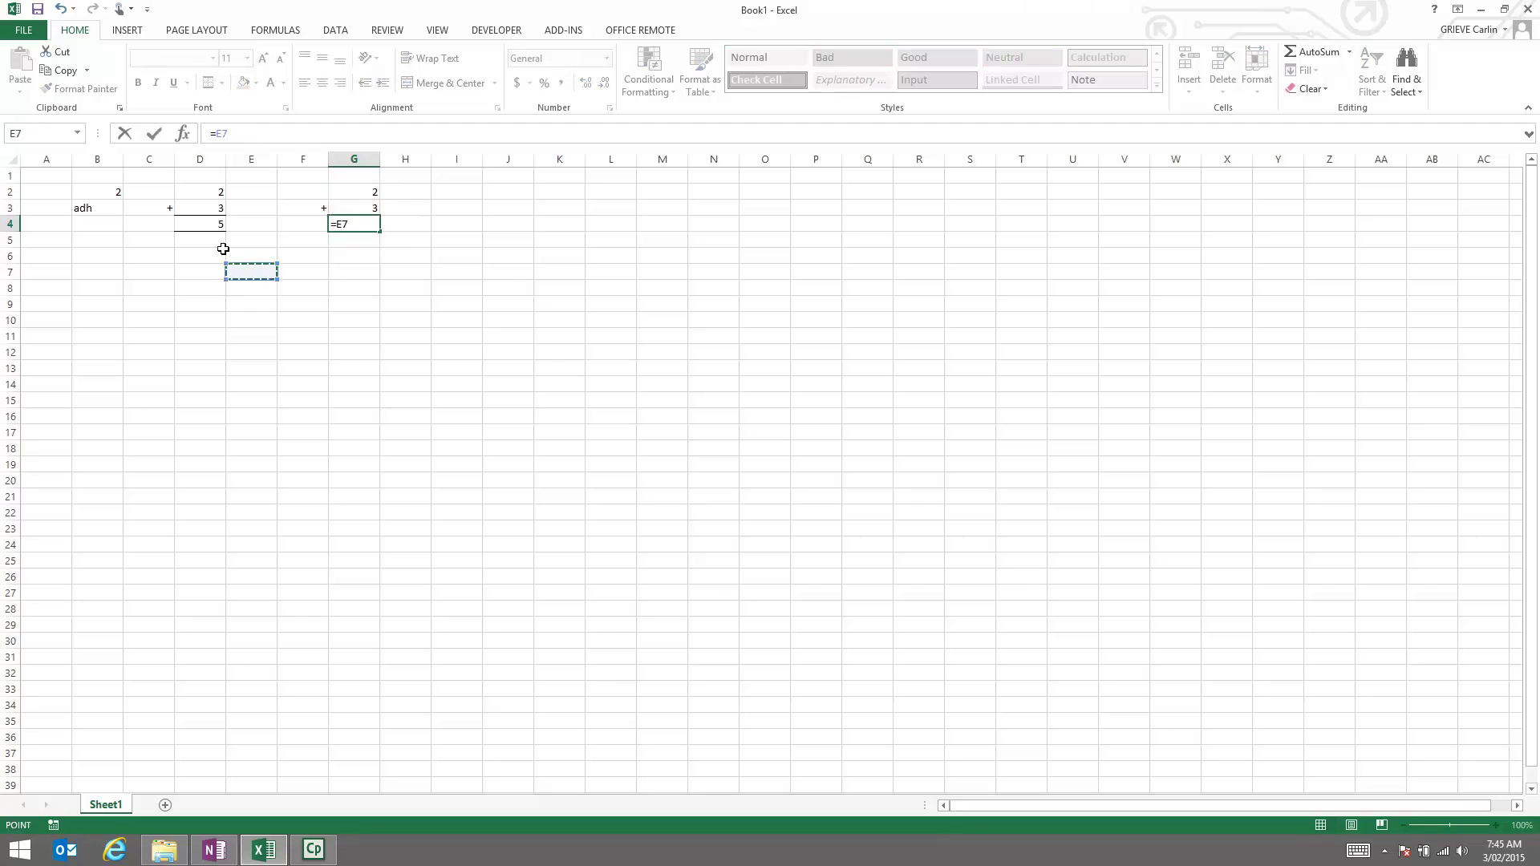
pyautogui.press('Escape')
# Step: Compare the D4 and G4 formulas, then change G3 to 4 and then 10
pyautogui.click(218, 225)
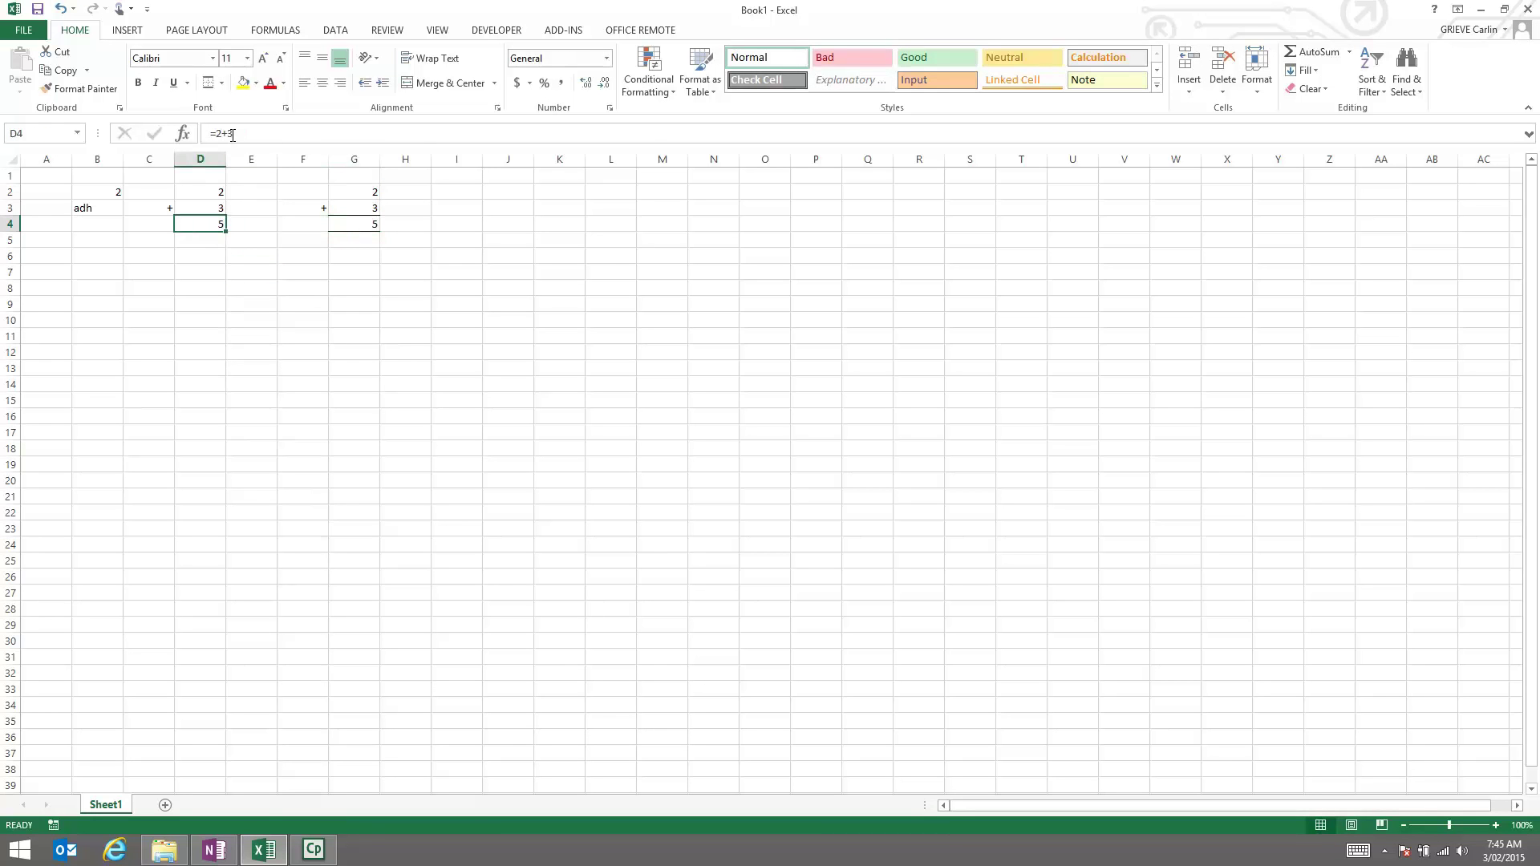
pyautogui.click(362, 227)
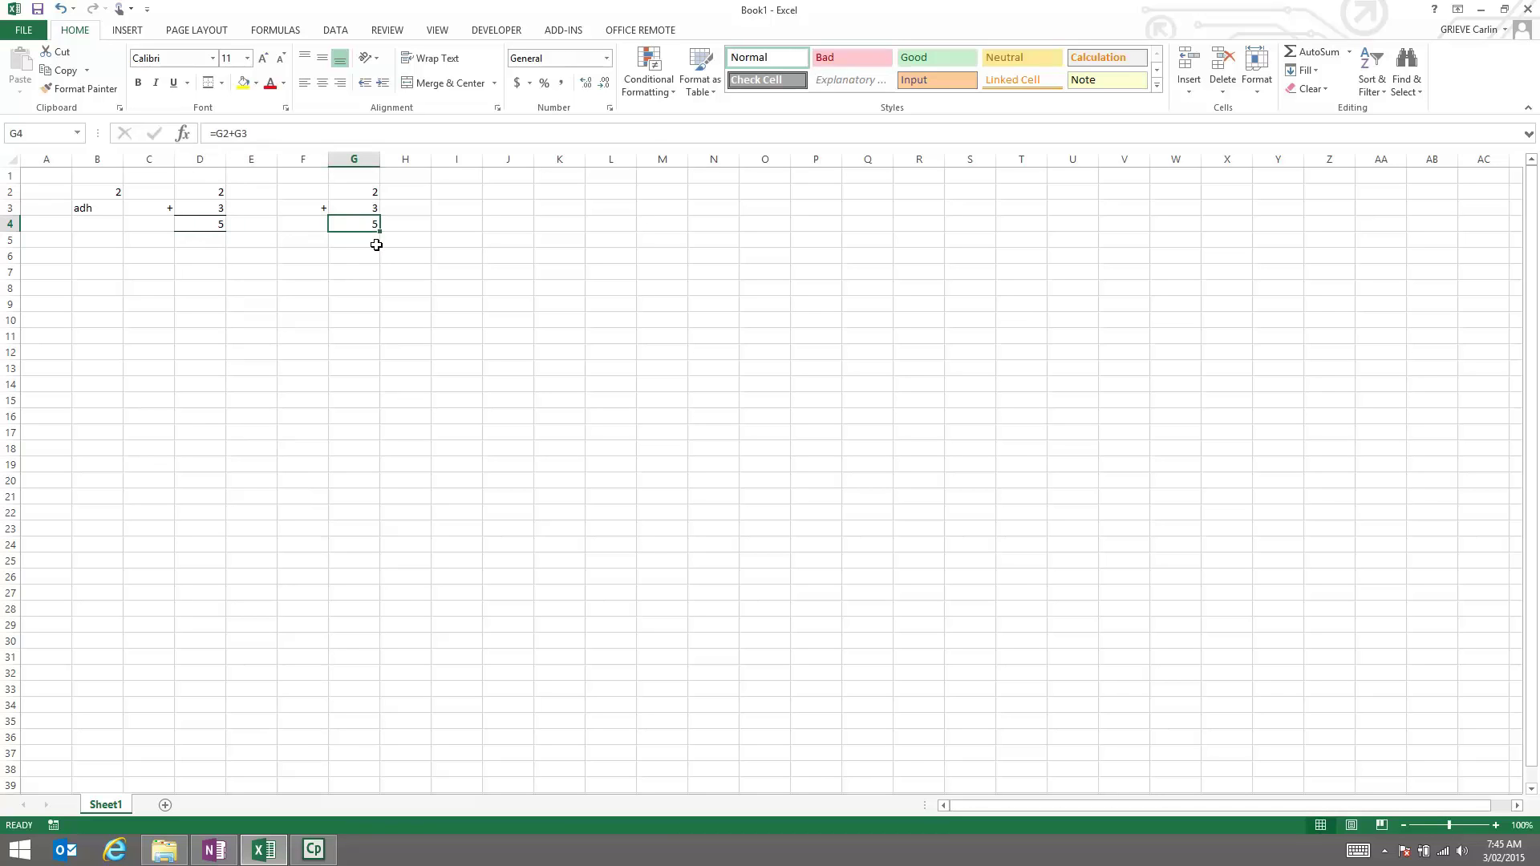
pyautogui.click(367, 208)
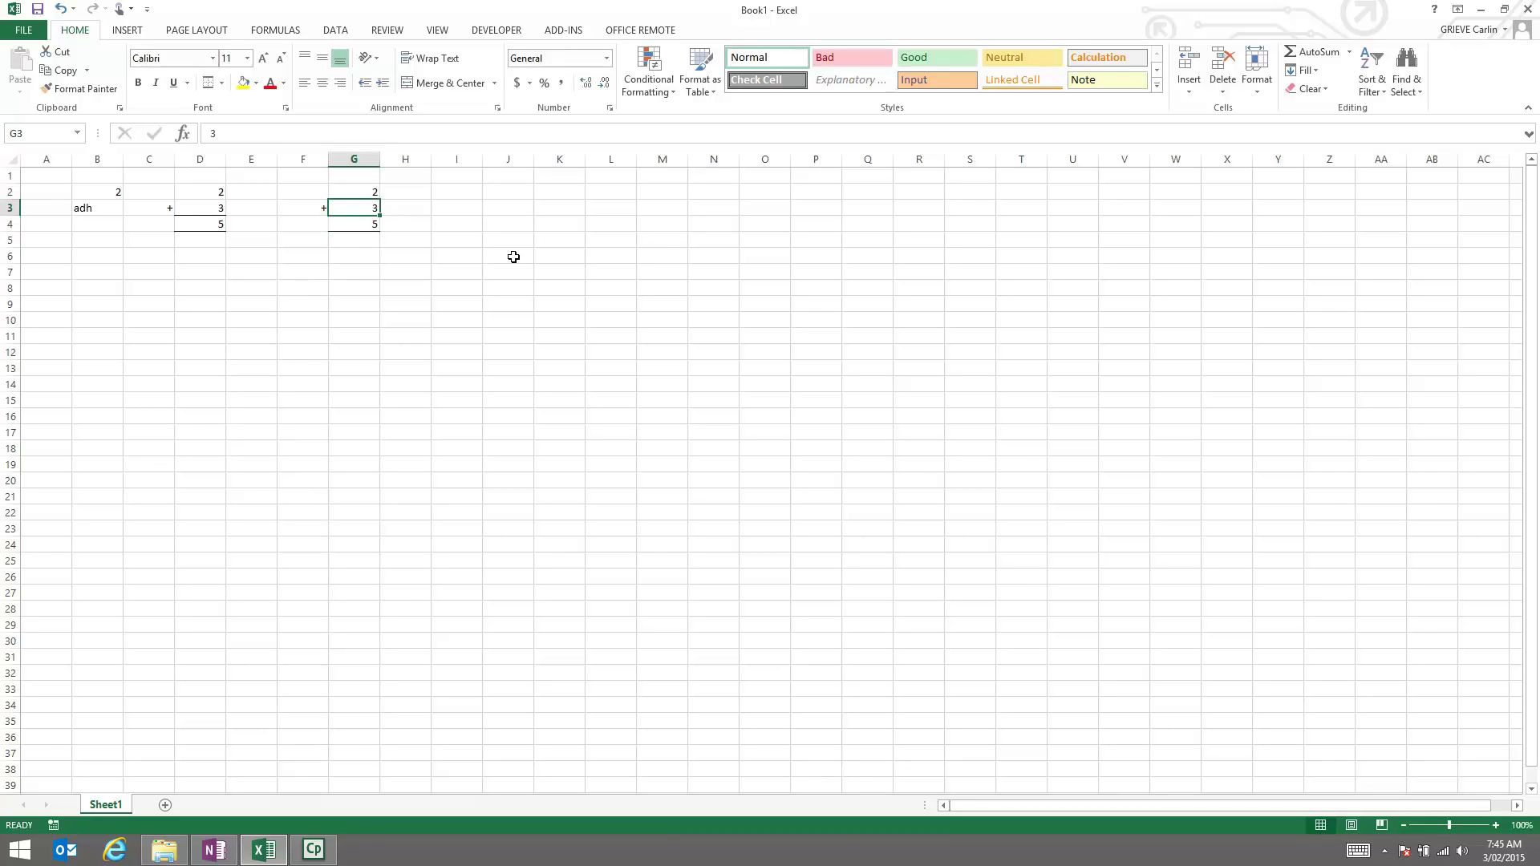
pyautogui.write('4')
pyautogui.press('Return')
pyautogui.moveTo(487, 263); pyautogui.dragTo(461, 273)
pyautogui.click(367, 210)
pyautogui.write('10')
pyautogui.click(662, 337)
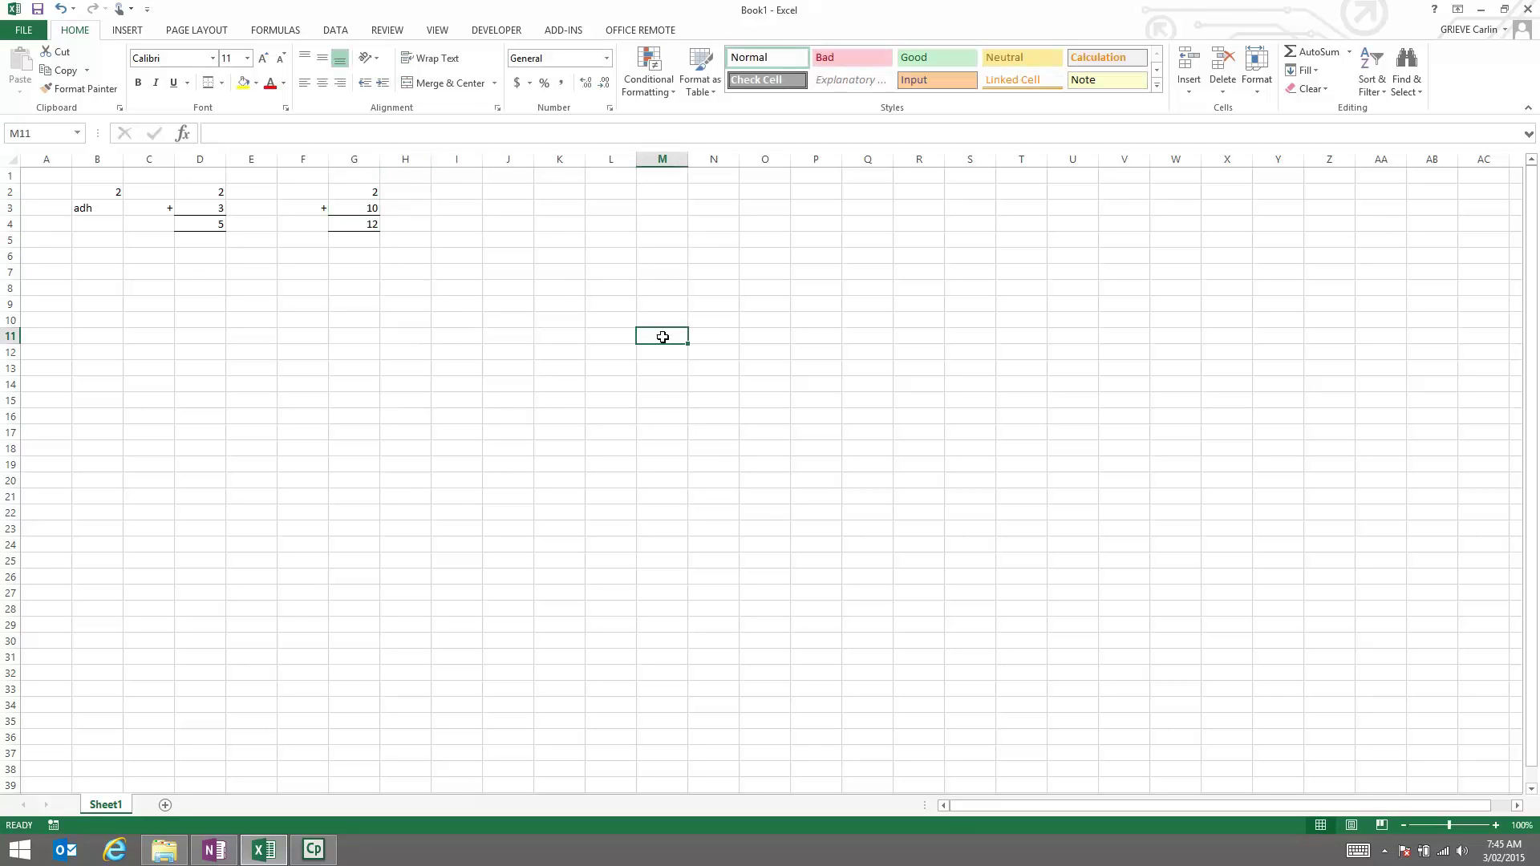
# Step: Change G2 to 22 so G4 recalculates to 32
pyautogui.click(371, 191)
pyautogui.write('22')
pyautogui.press('Return')
pyautogui.click(370, 253)
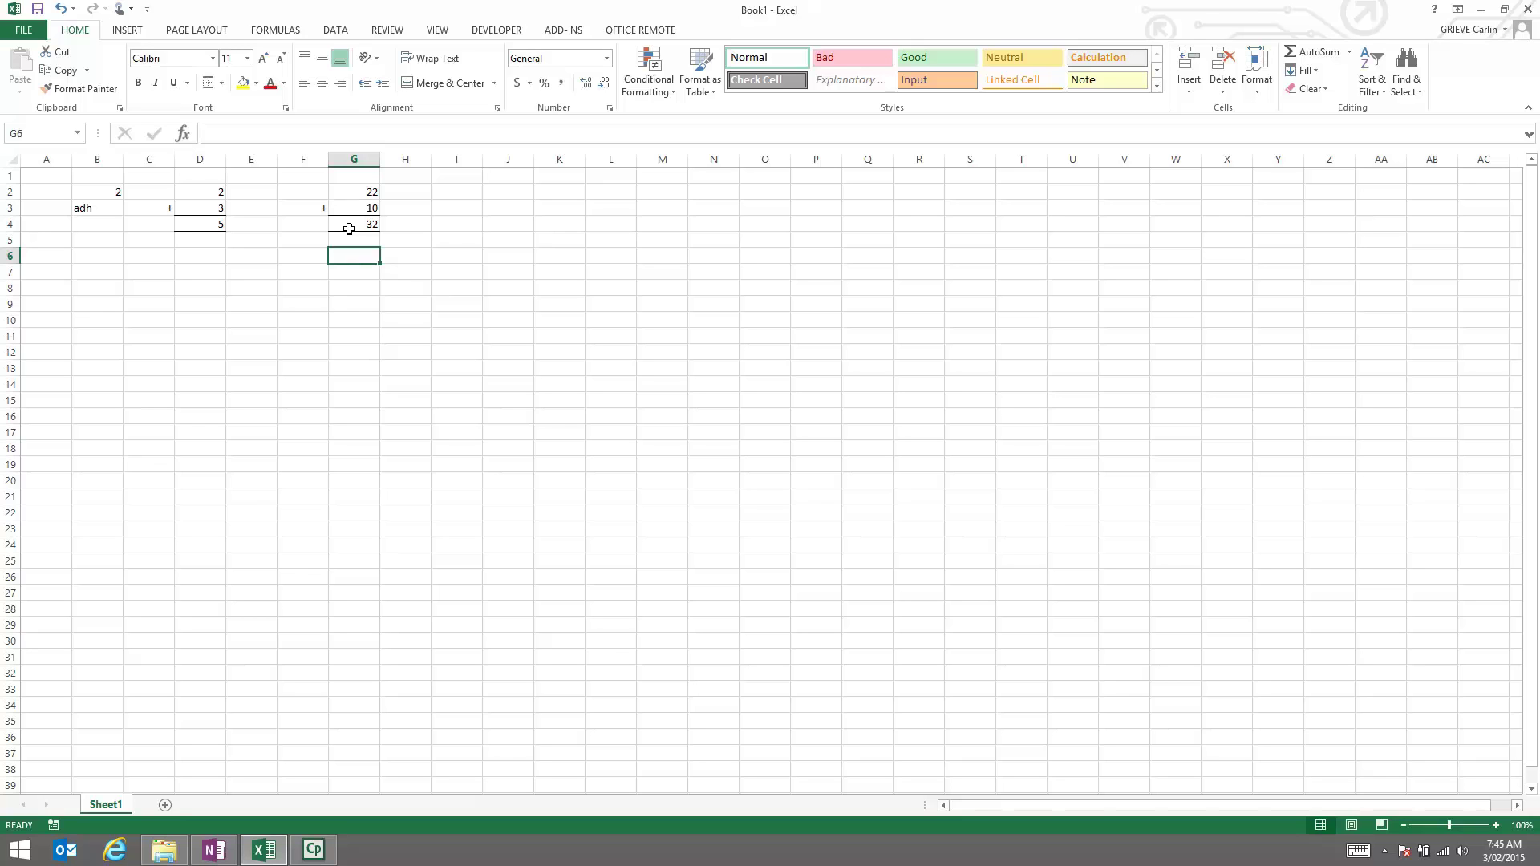
pyautogui.moveTo(309, 174); pyautogui.dragTo(348, 175)
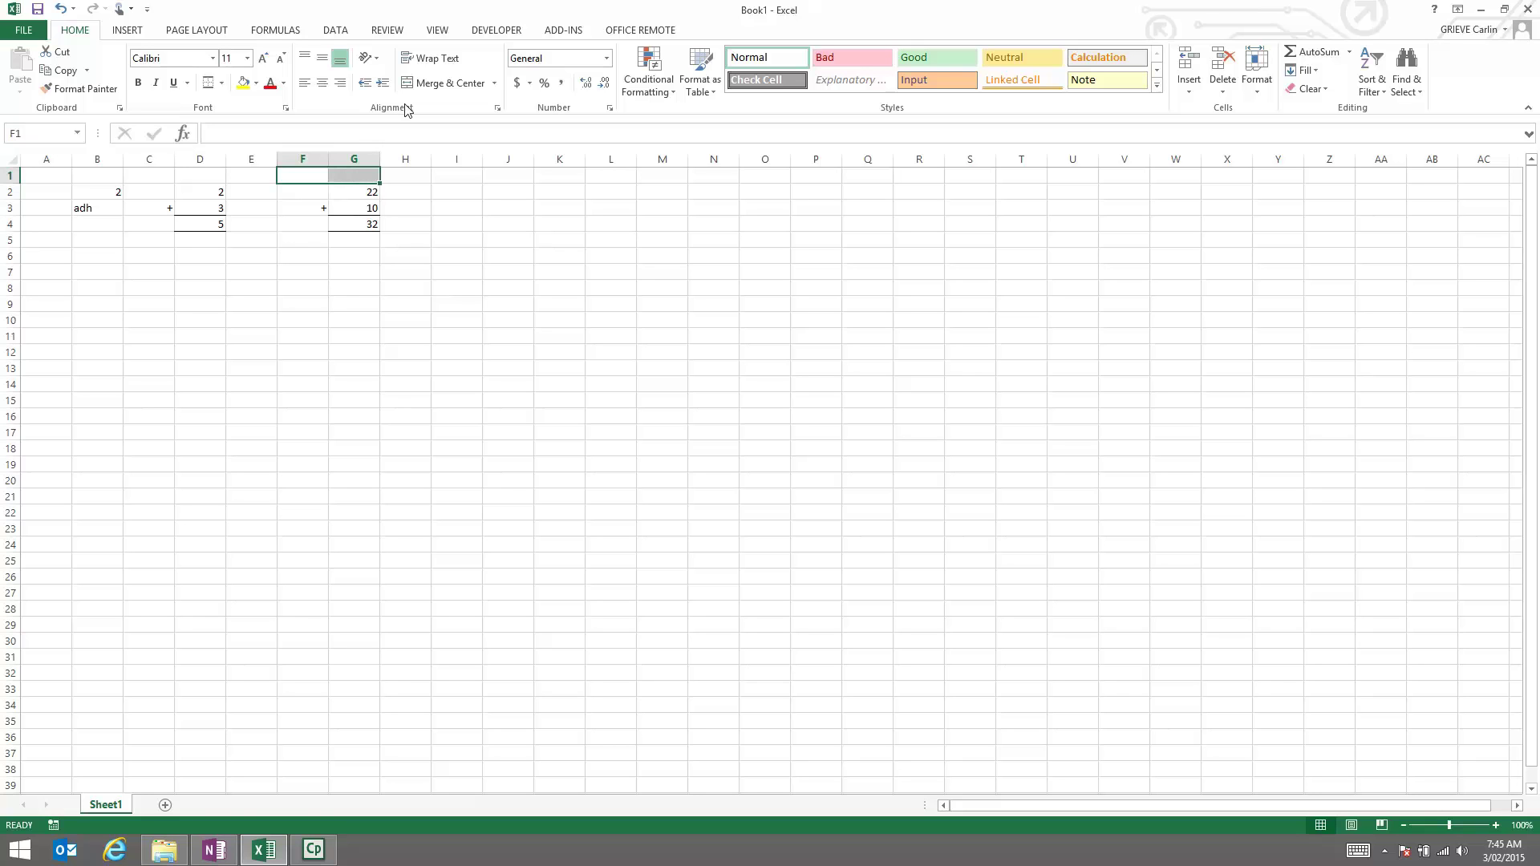
# Step: Merge F1:G1 into an 'Addition' heading filled with light gold
pyautogui.click(431, 84)
pyautogui.write('Addition')
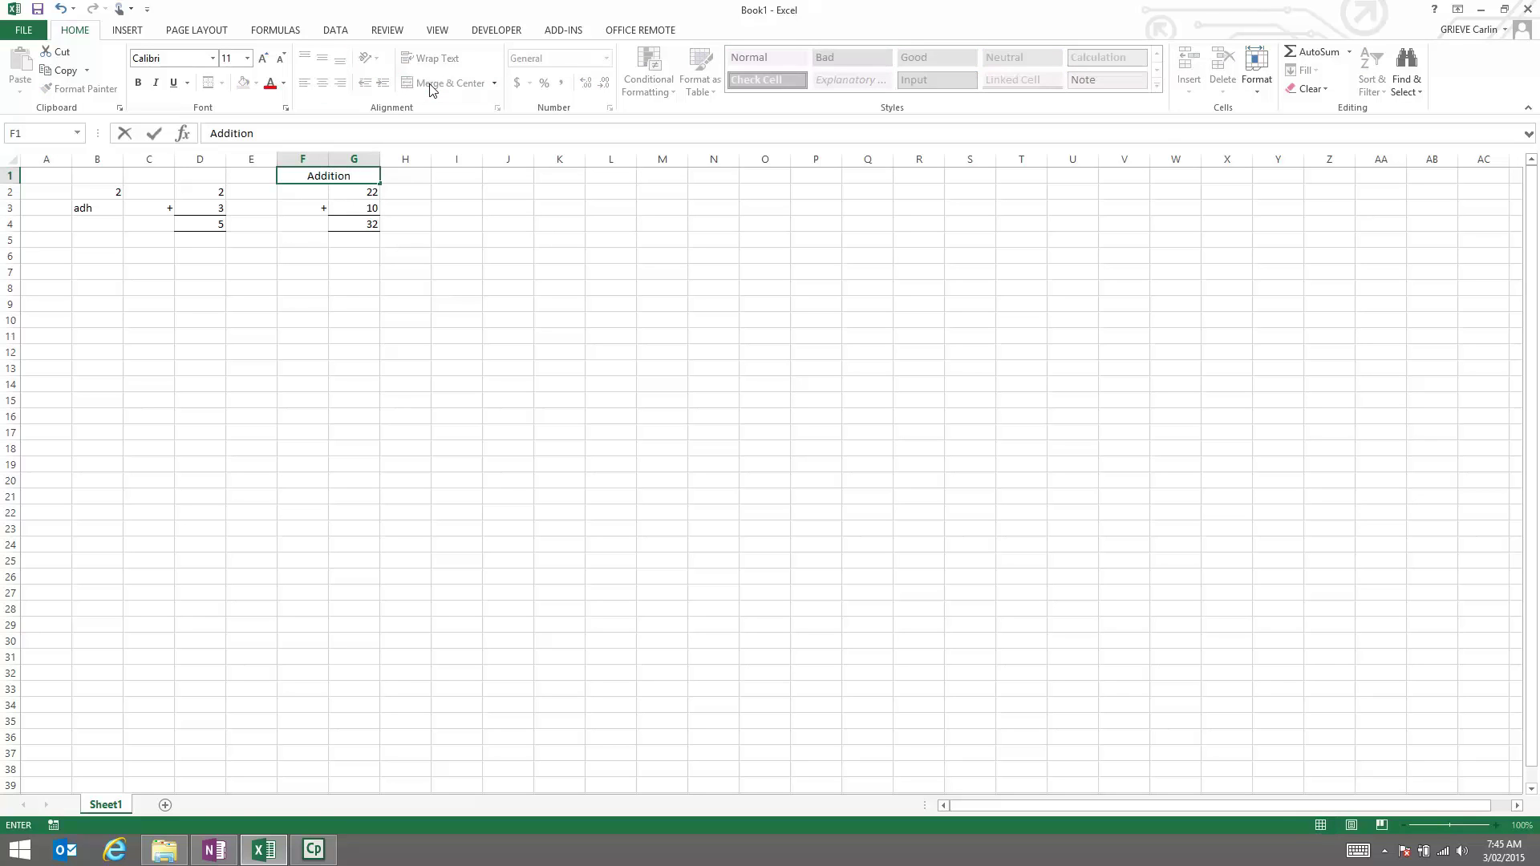
pyautogui.press('Return')
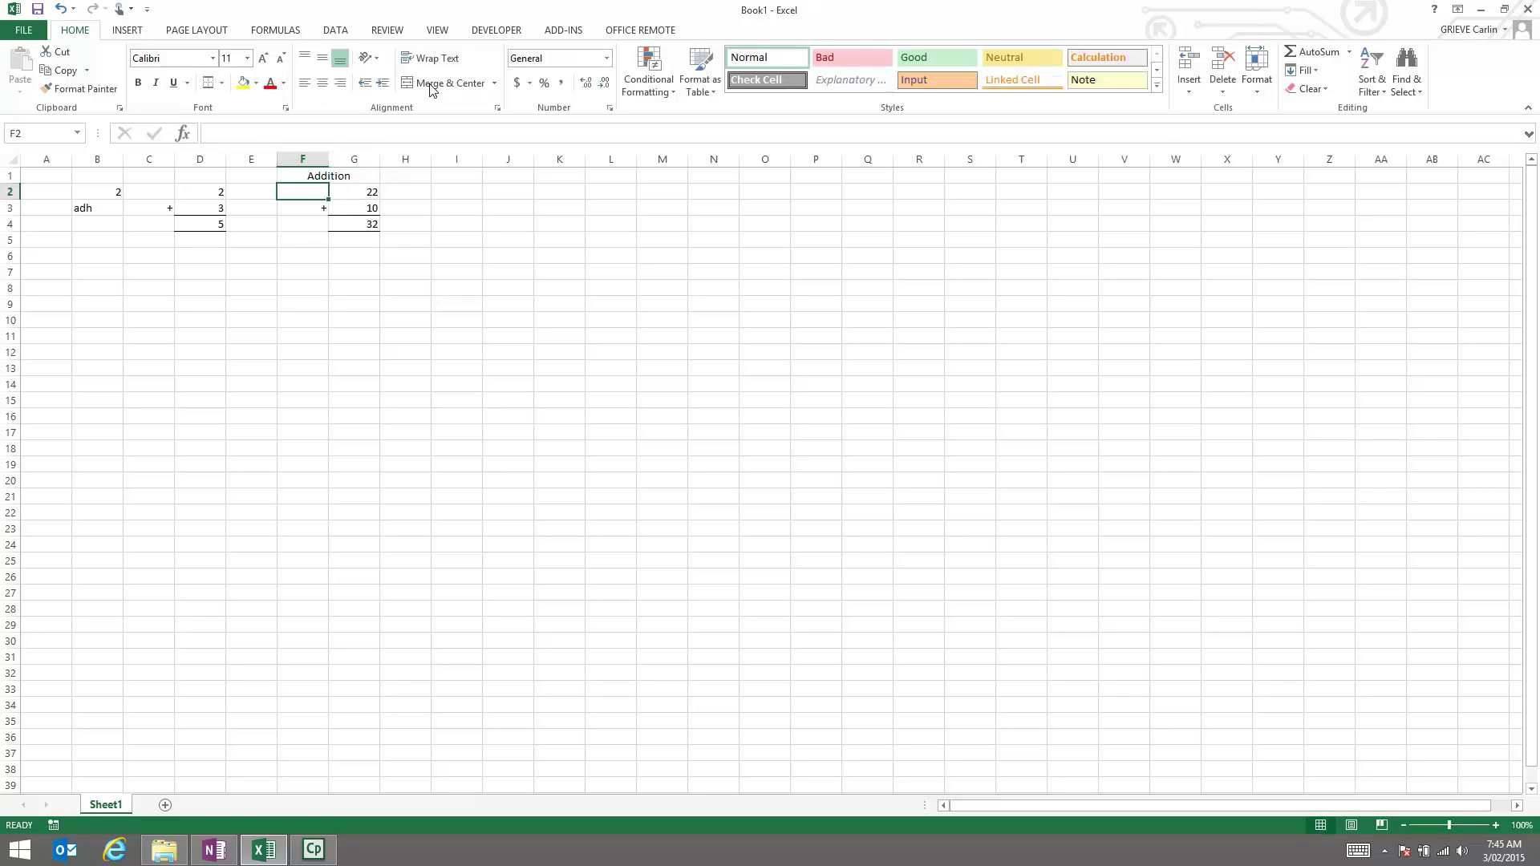
pyautogui.click(405, 320)
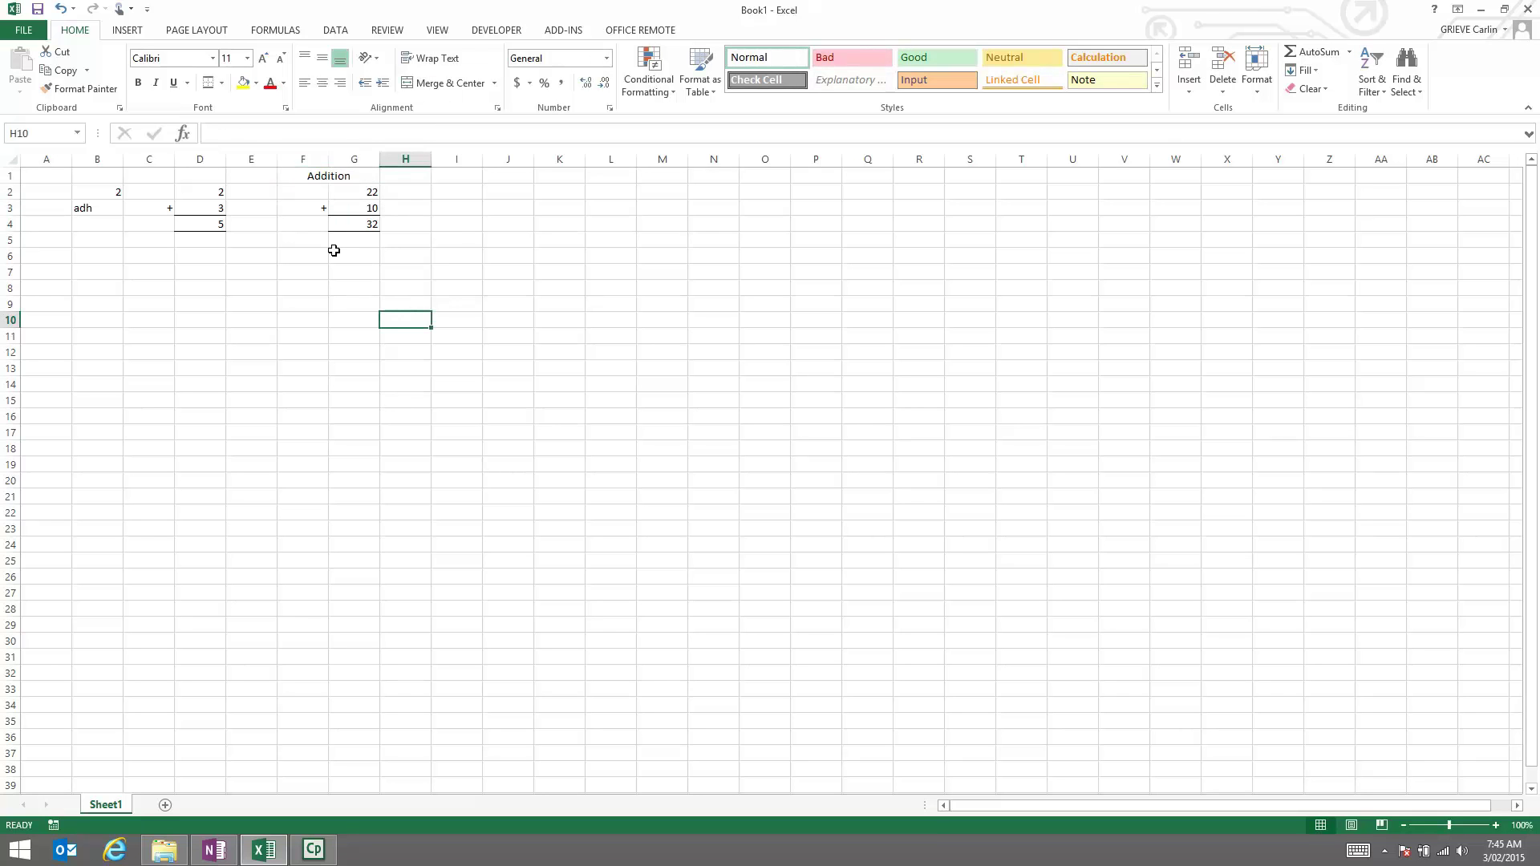
pyautogui.click(310, 177)
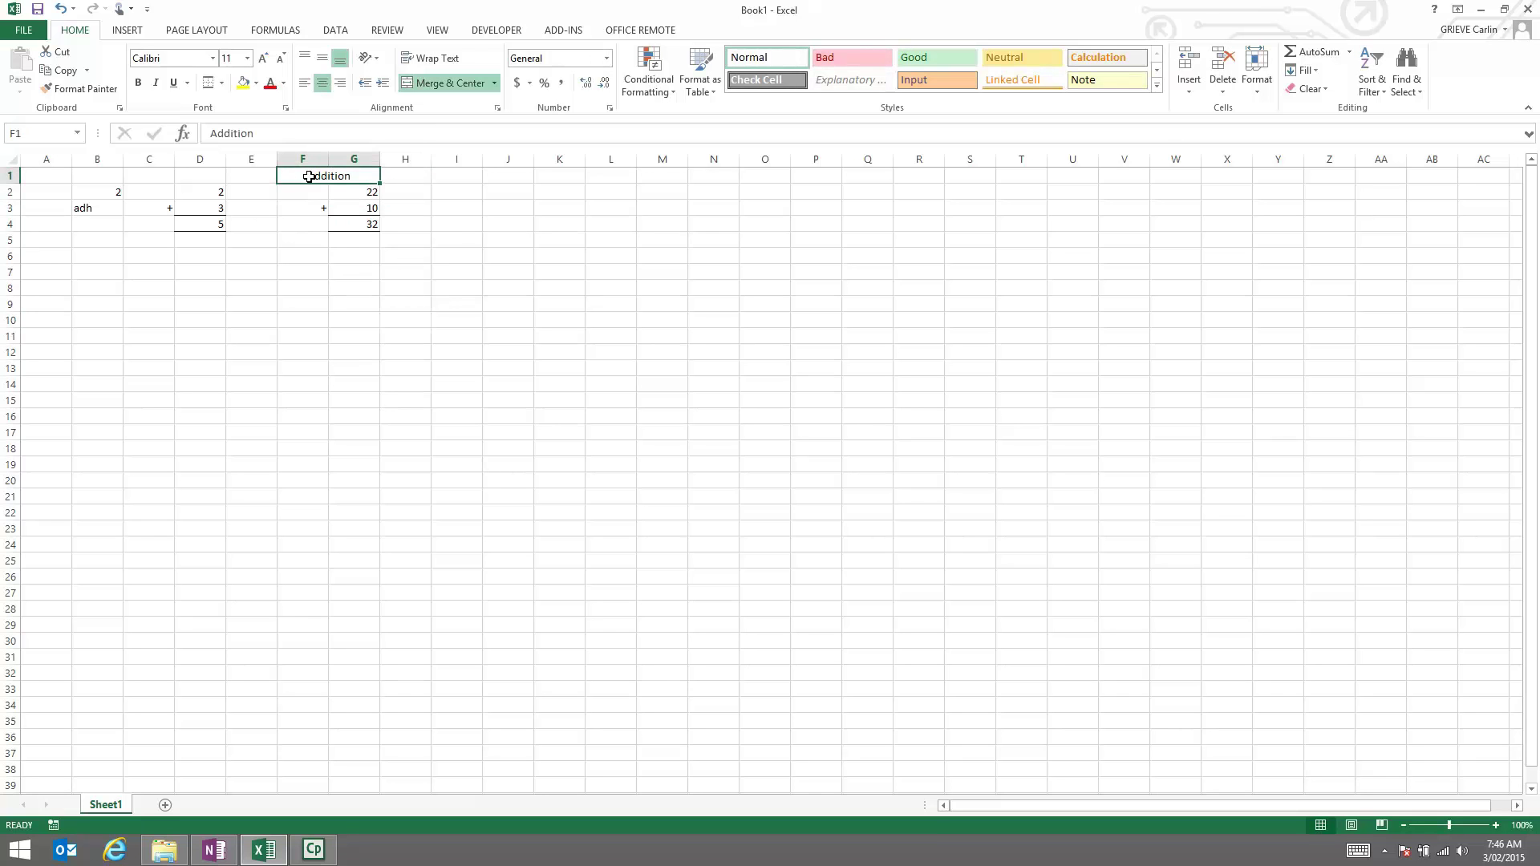
pyautogui.click(256, 83)
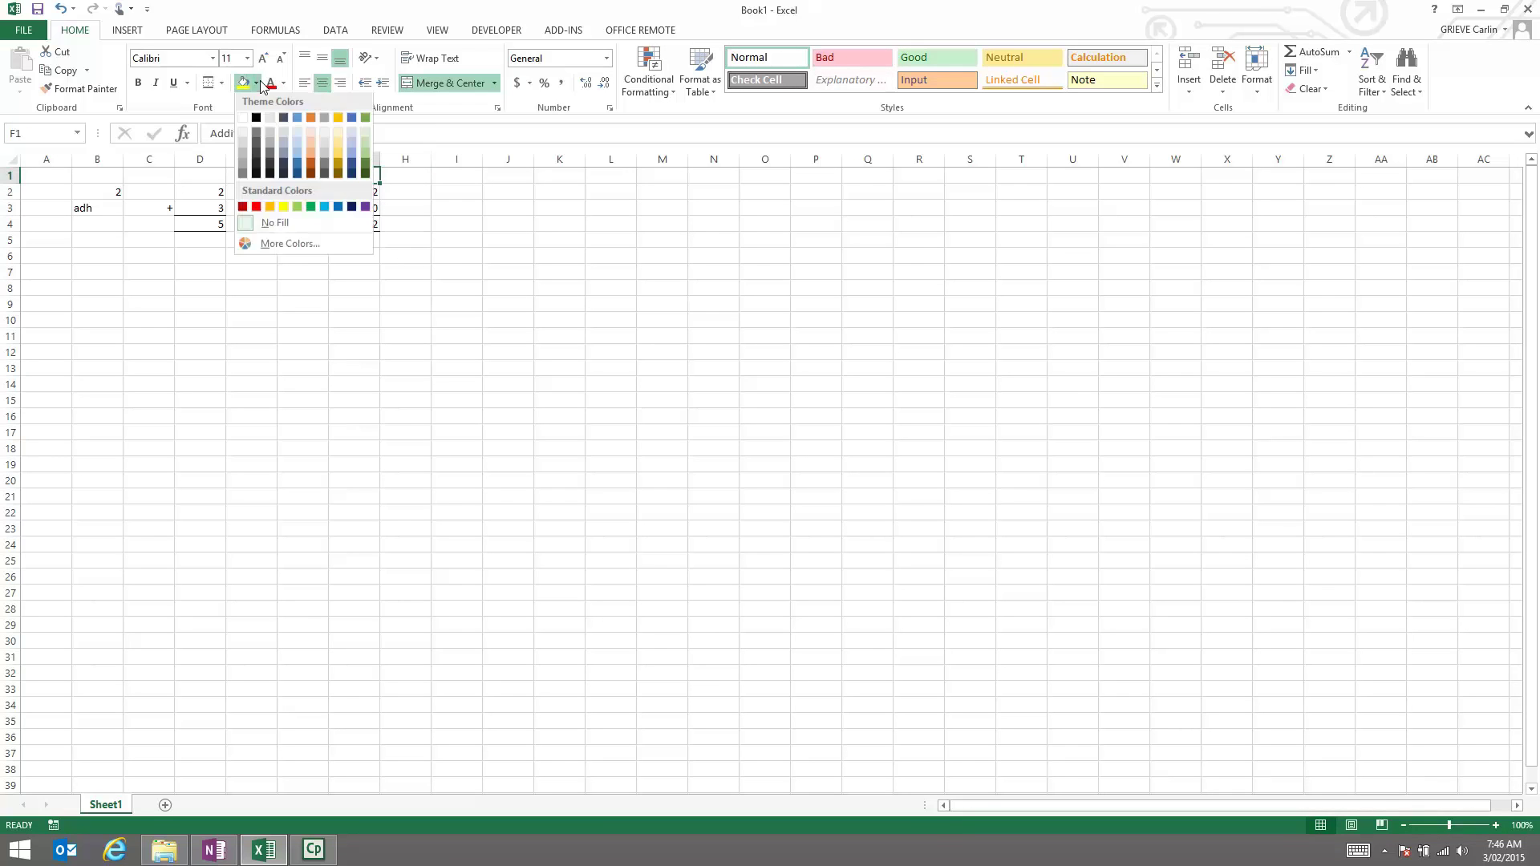
pyautogui.click(337, 145)
pyautogui.click(489, 269)
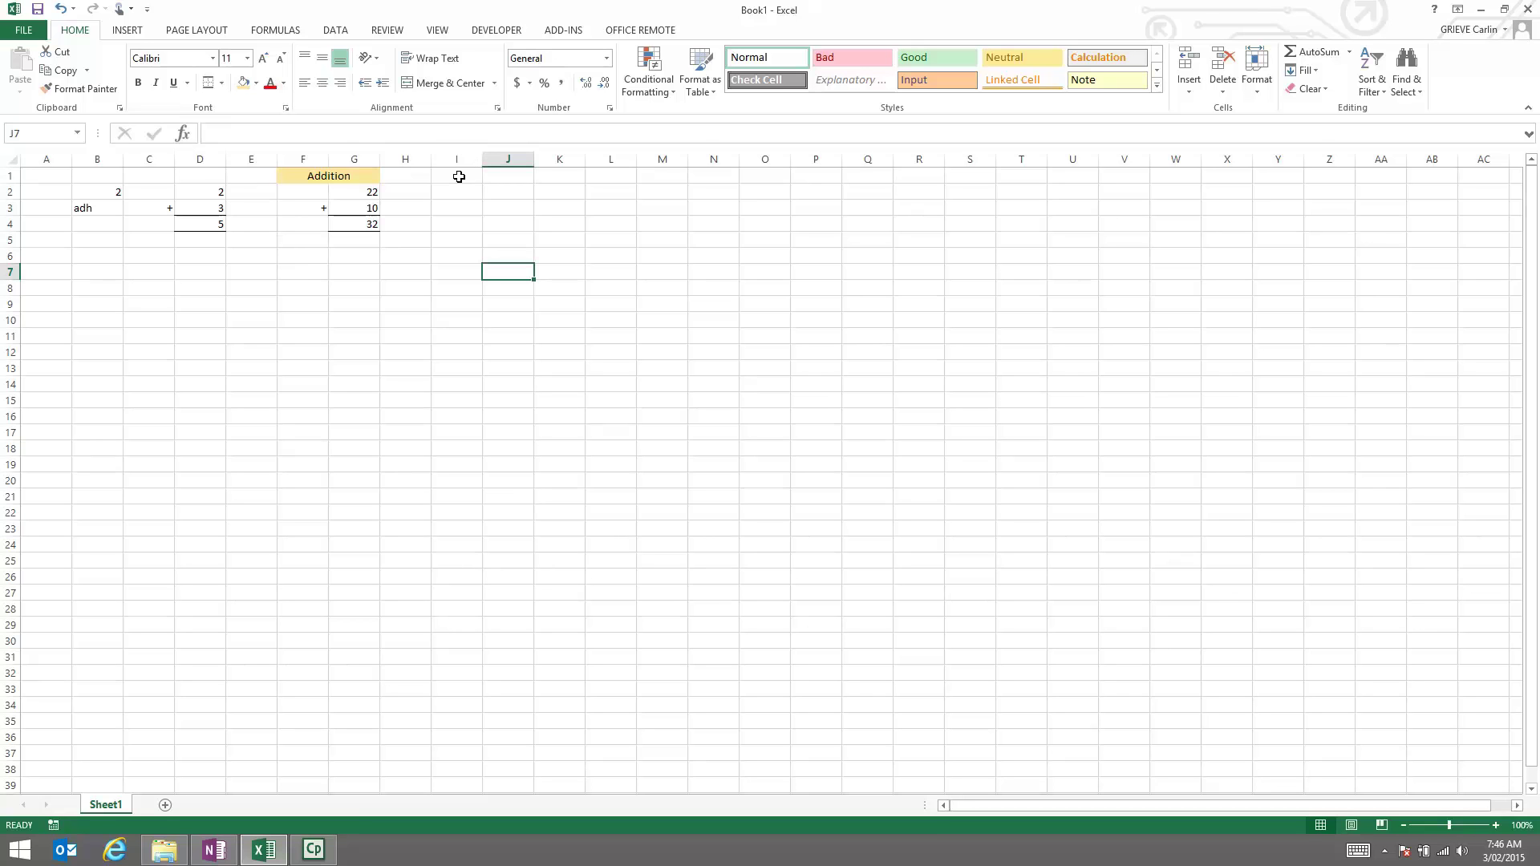
# Step: Reset G2 to 2 and G3 to 3 so the total shows 5
pyautogui.click(363, 190)
pyautogui.write('2')
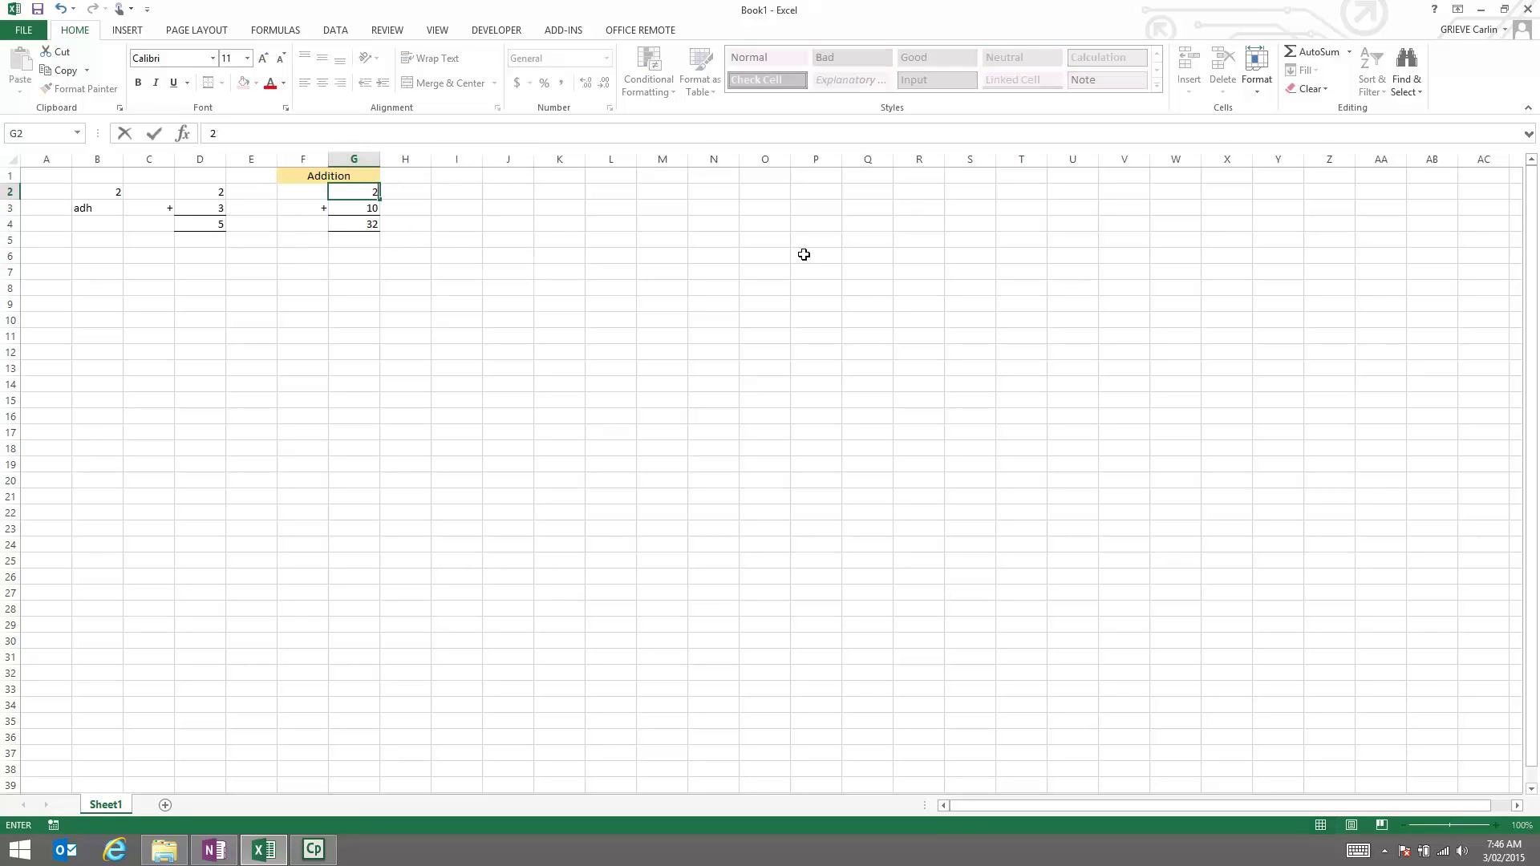
pyautogui.press('Return')
pyautogui.write('3')
pyautogui.press('Return')
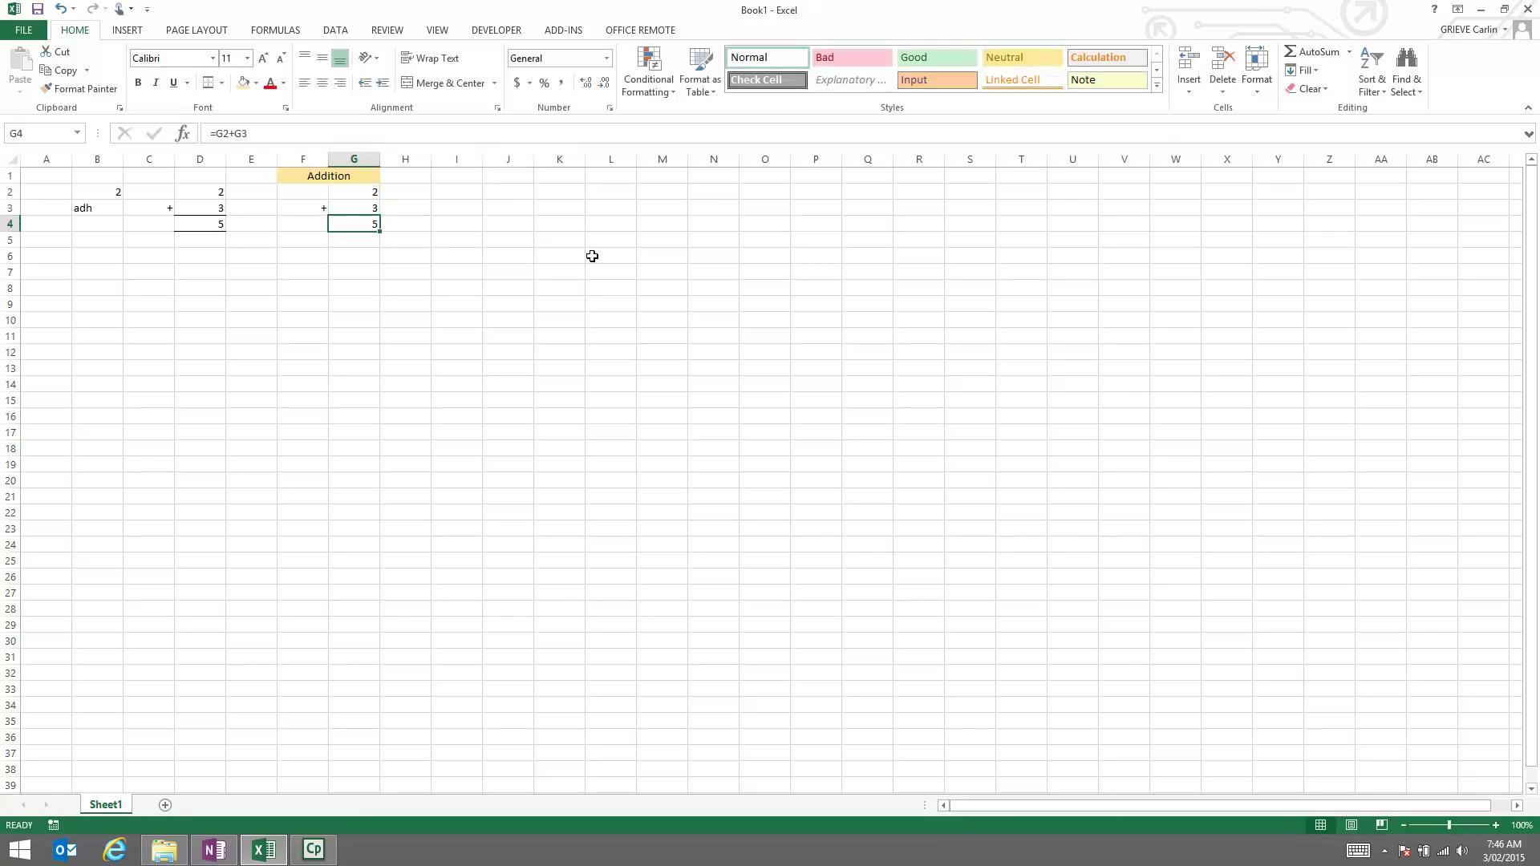
# Step: Add a 'Multiplication' heading merged across I1:J1 with the same gold fill
pyautogui.click(475, 178)
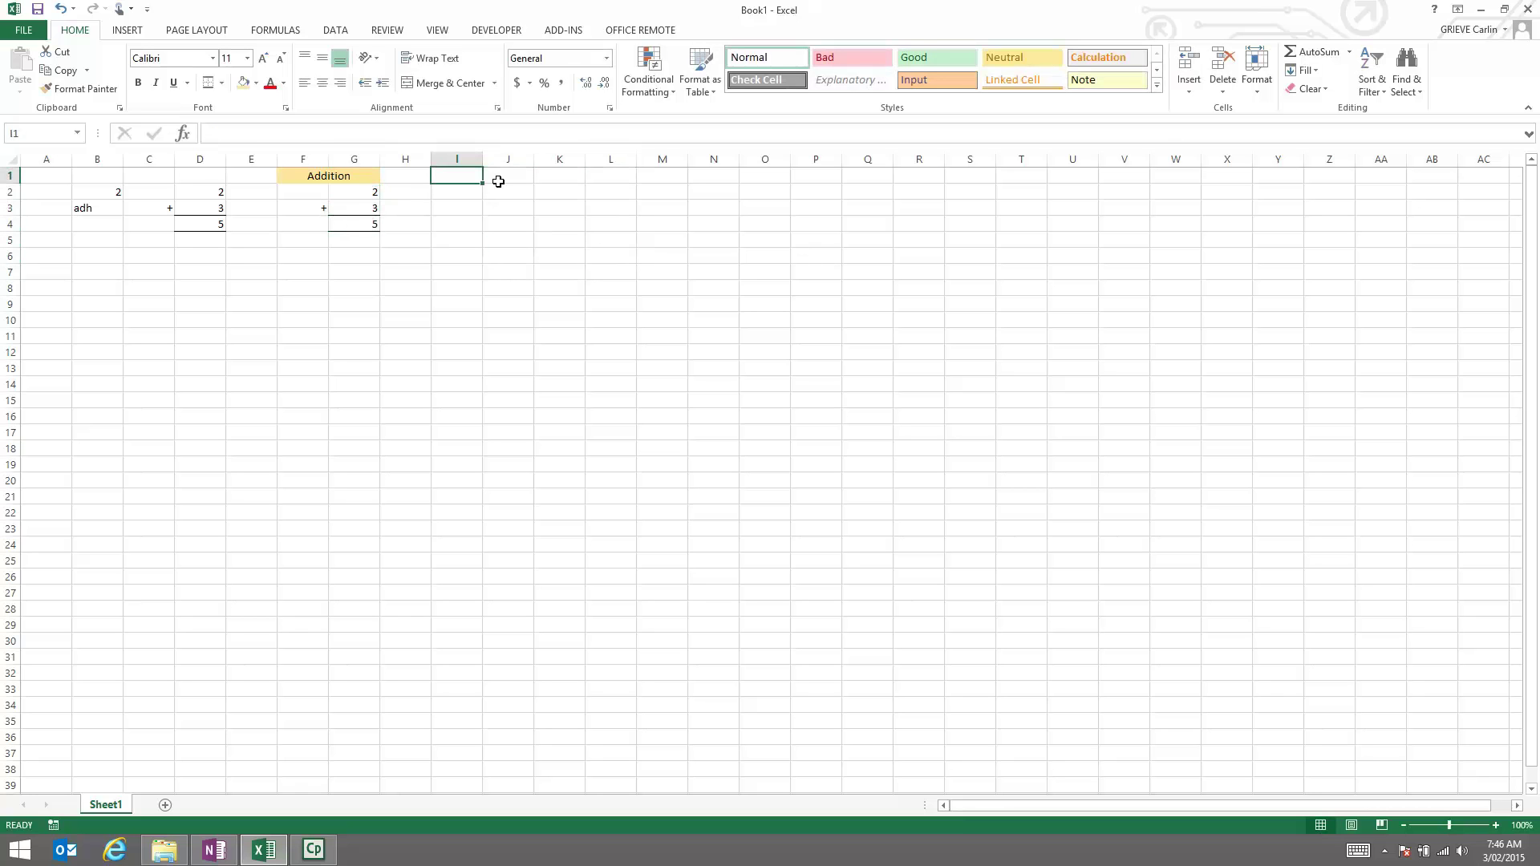
pyautogui.write('Multipl')
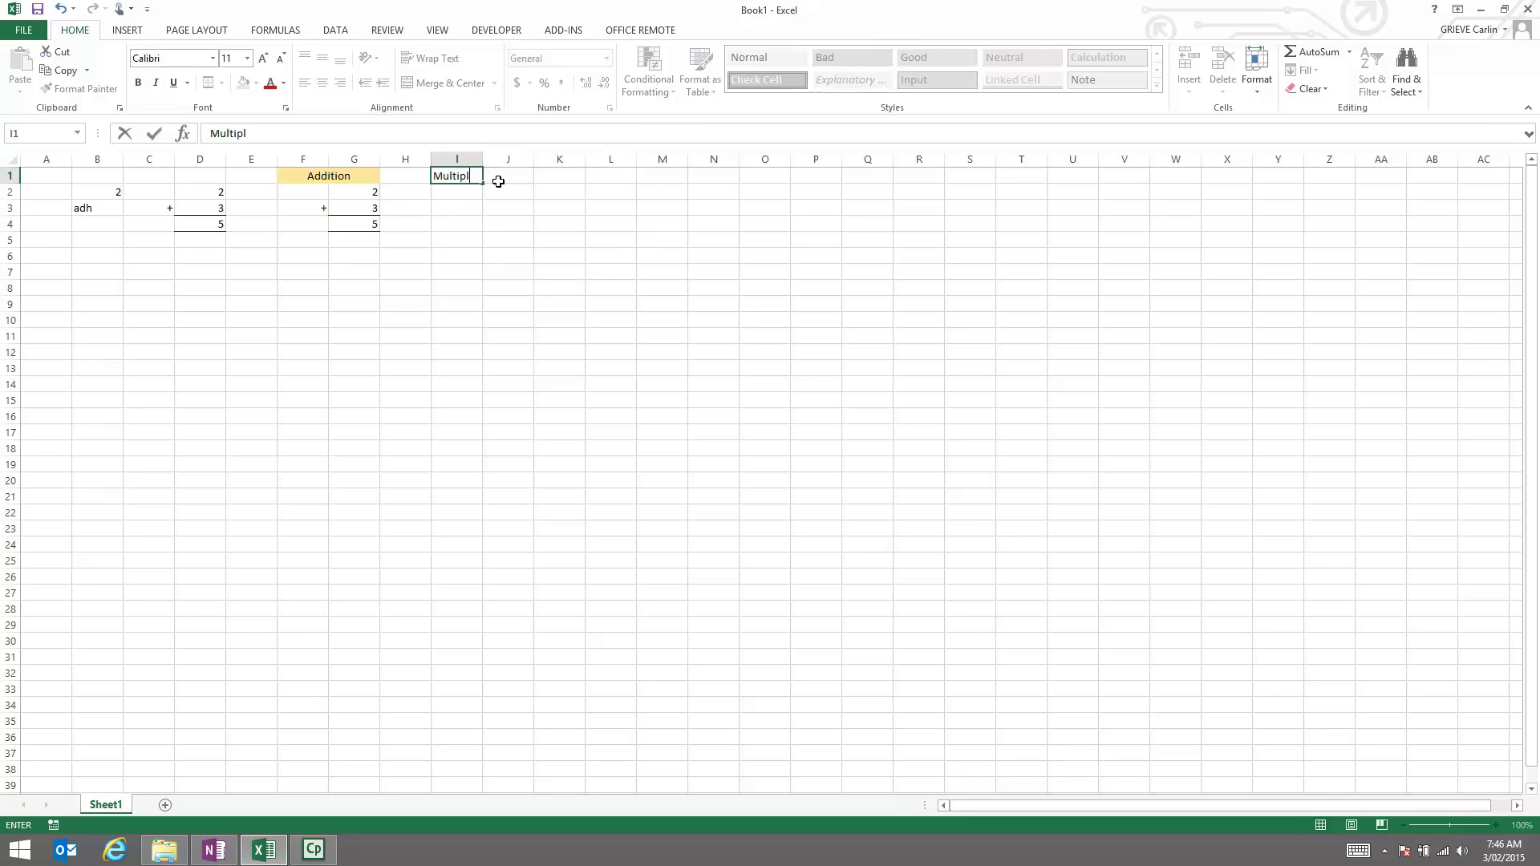
pyautogui.write('ication')
pyautogui.press('Return')
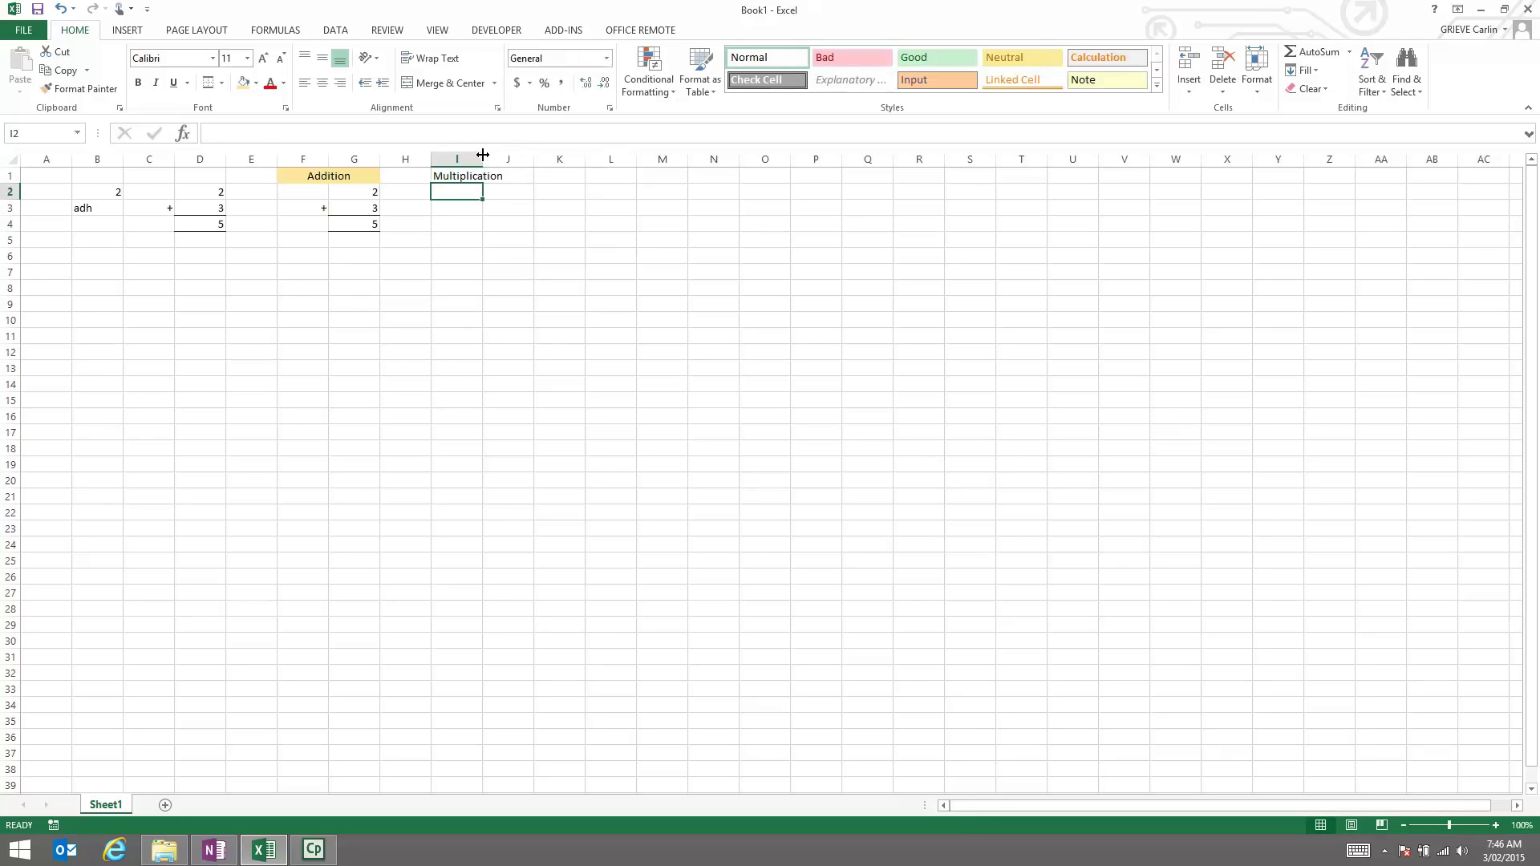
pyautogui.moveTo(464, 175); pyautogui.dragTo(506, 175)
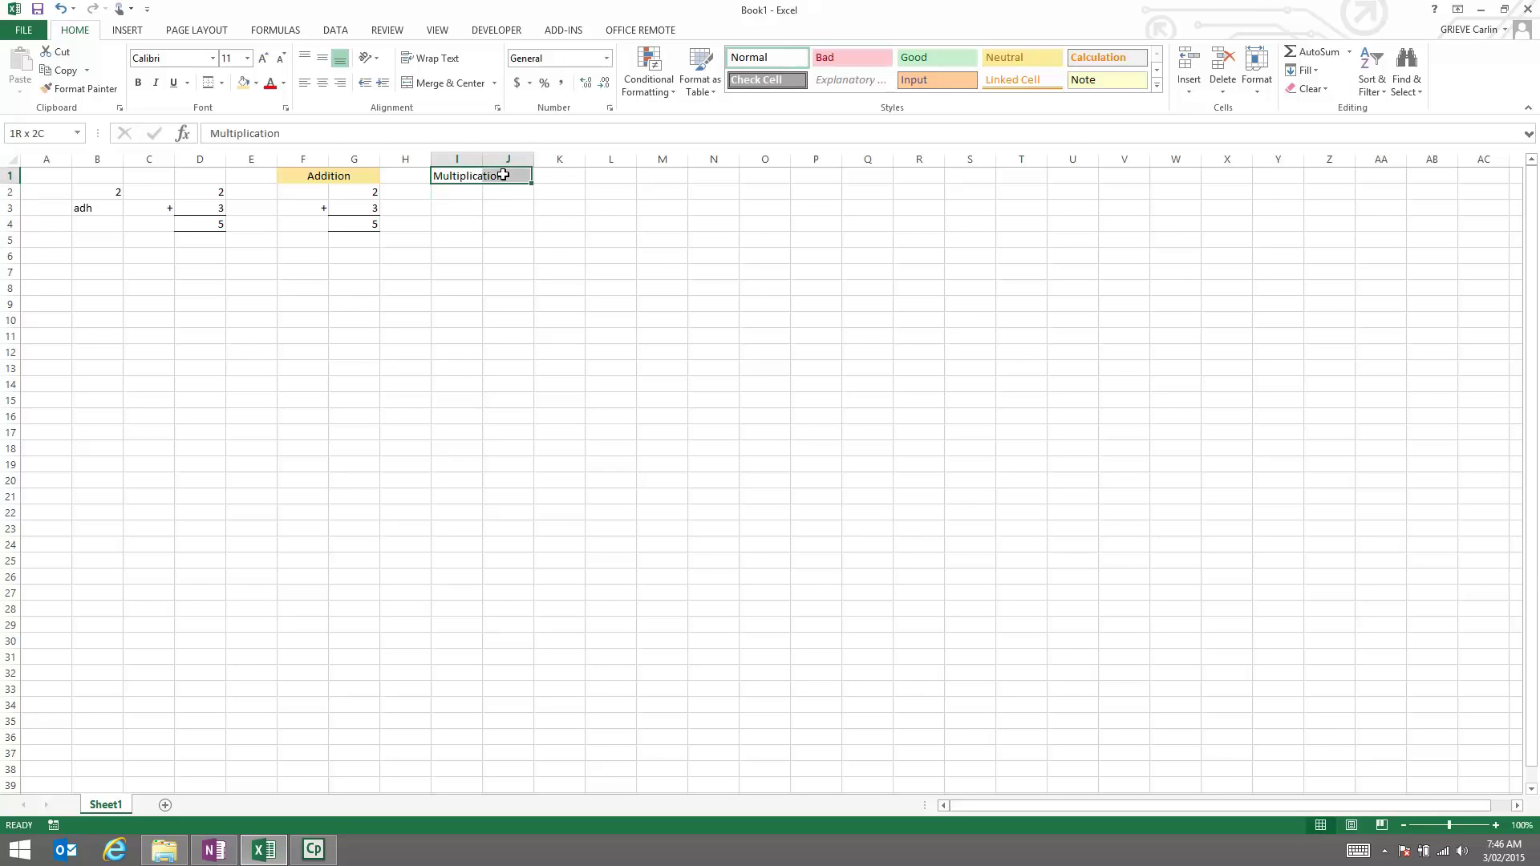
pyautogui.click(449, 82)
pyautogui.click(243, 86)
pyautogui.click(545, 270)
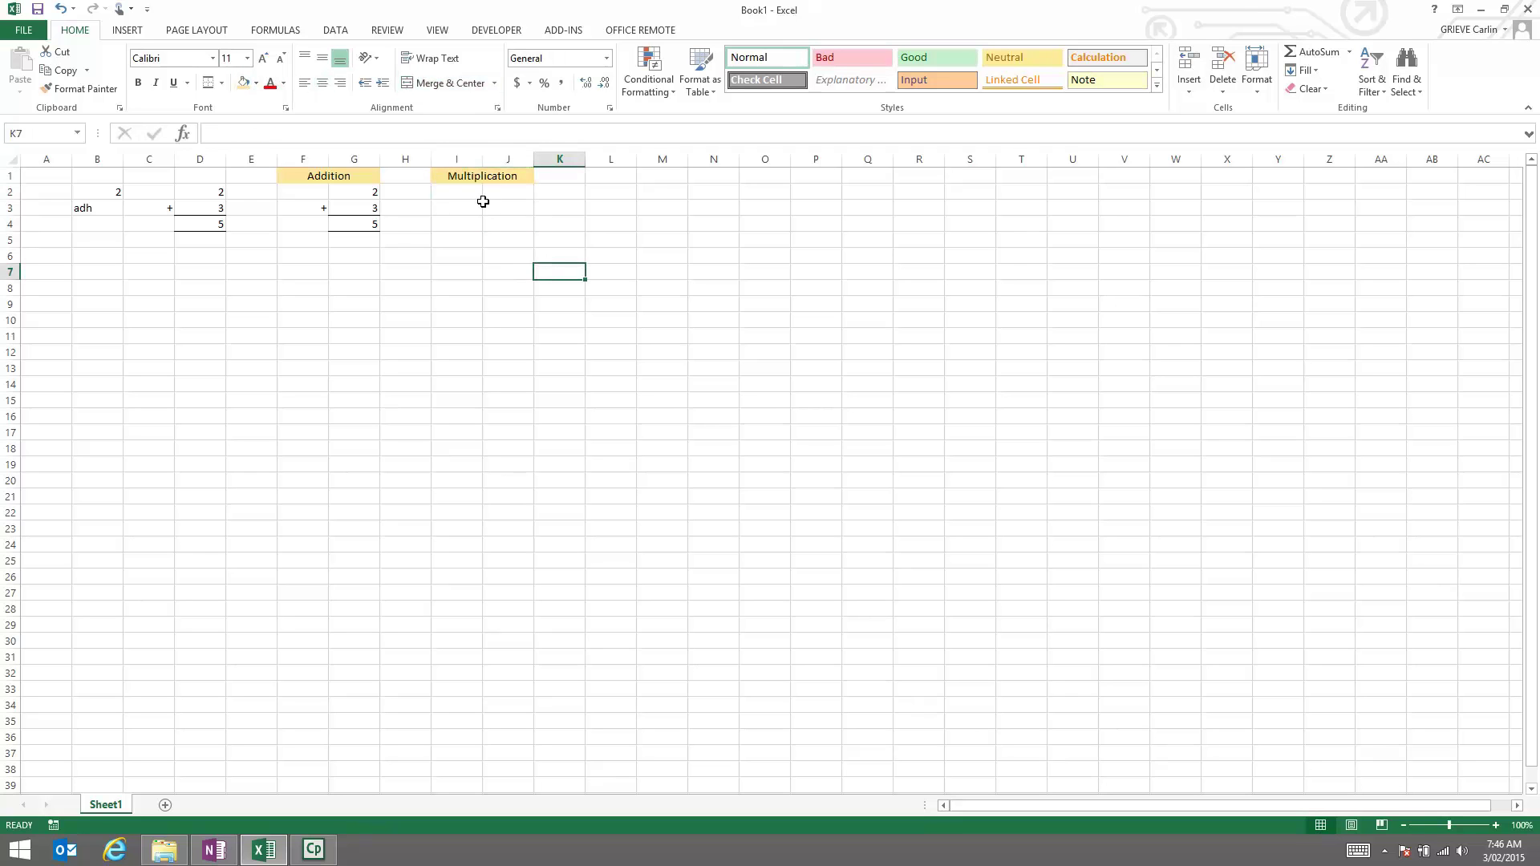
# Step: Put a right-aligned * operator in I3, replacing the initial x
pyautogui.click(468, 210)
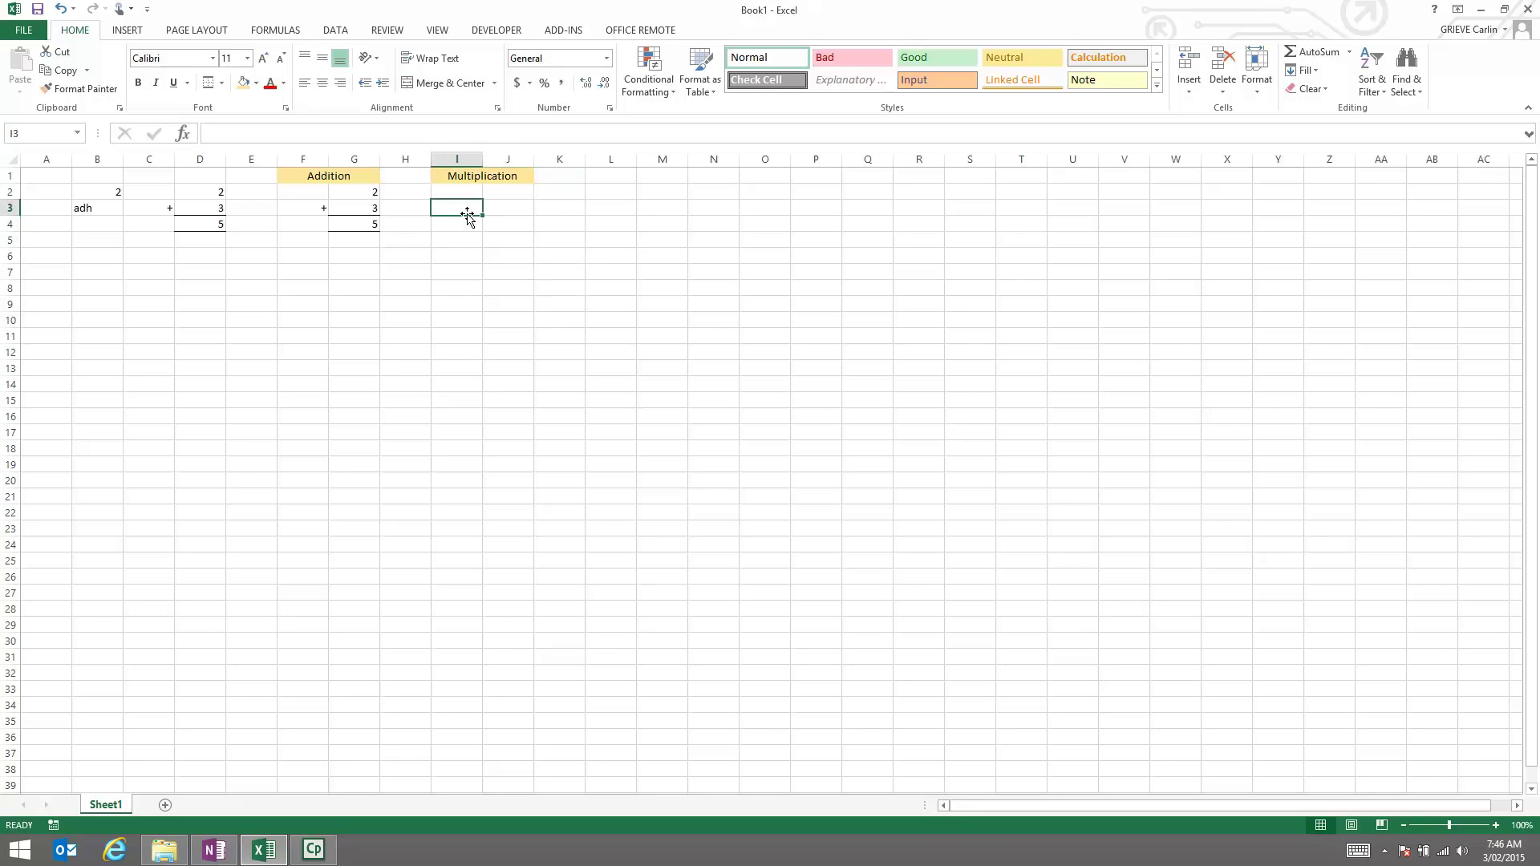
pyautogui.click(340, 85)
pyautogui.write('x')
pyautogui.press('Return')
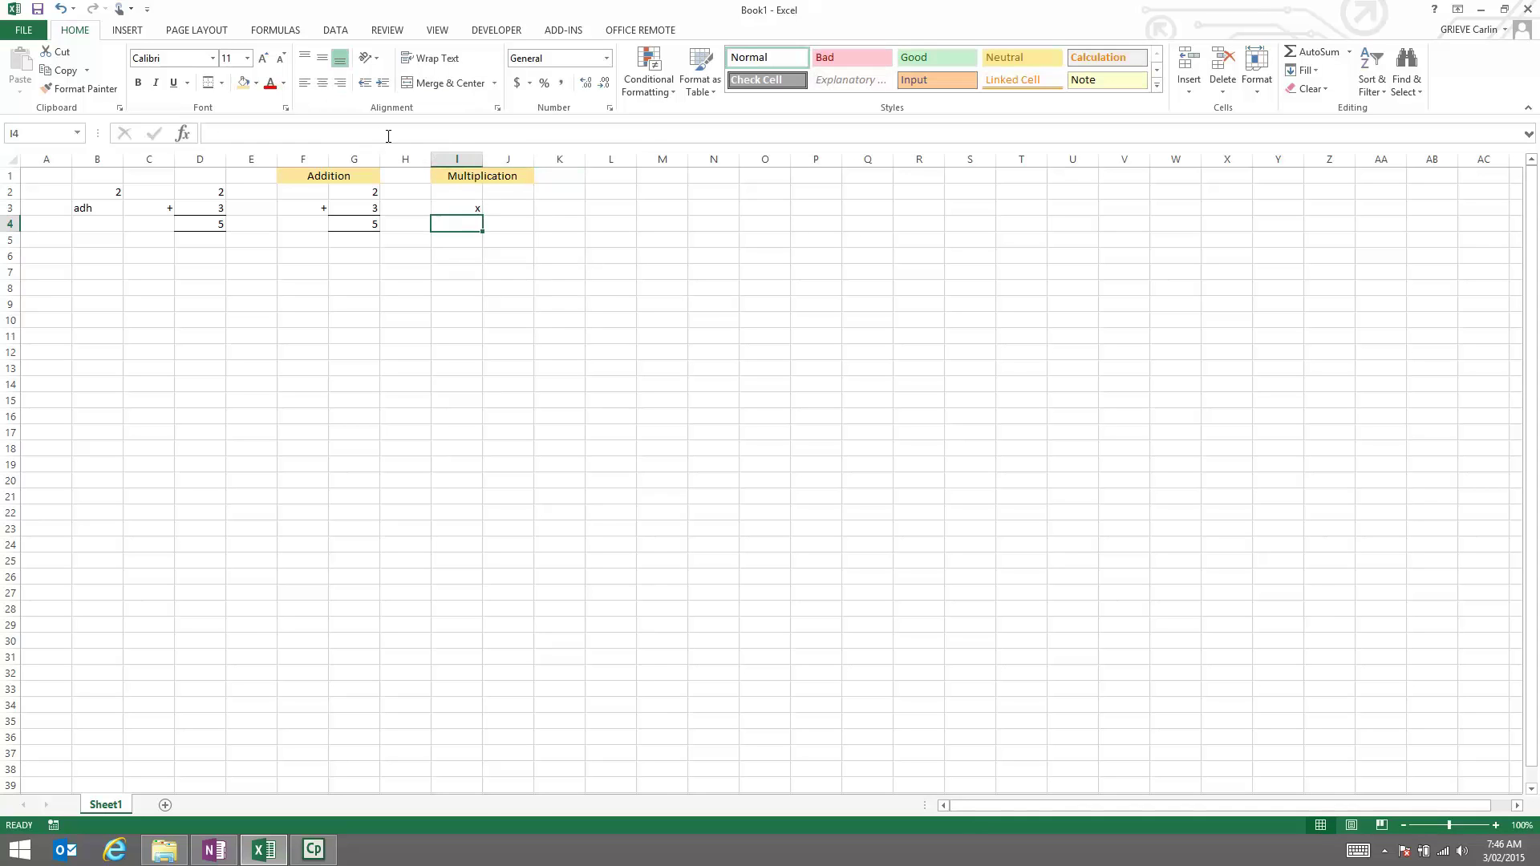
pyautogui.click(444, 241)
pyautogui.click(459, 208)
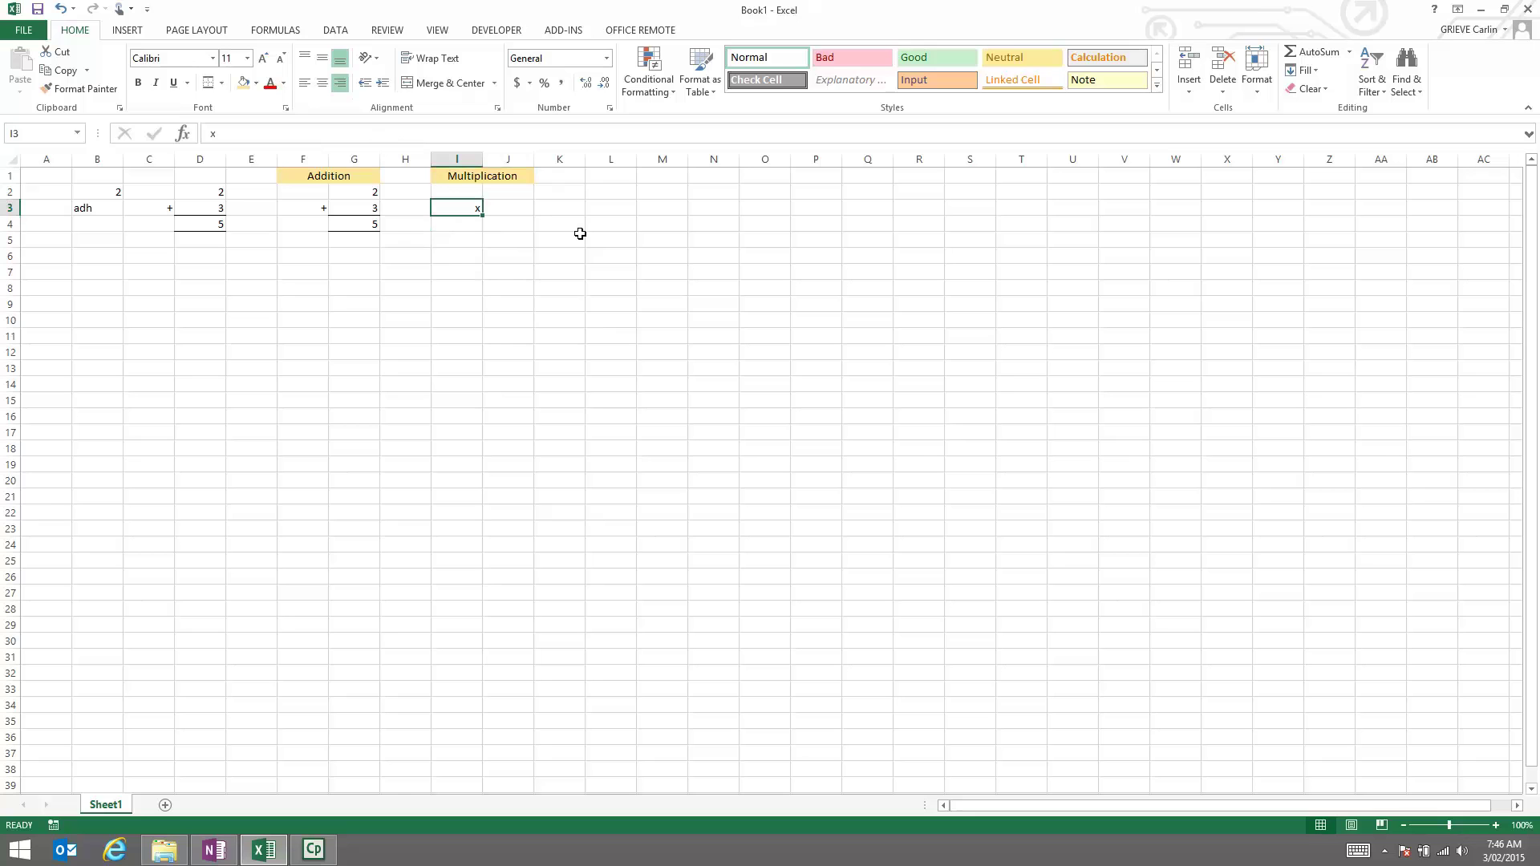
pyautogui.press('BackSpace')
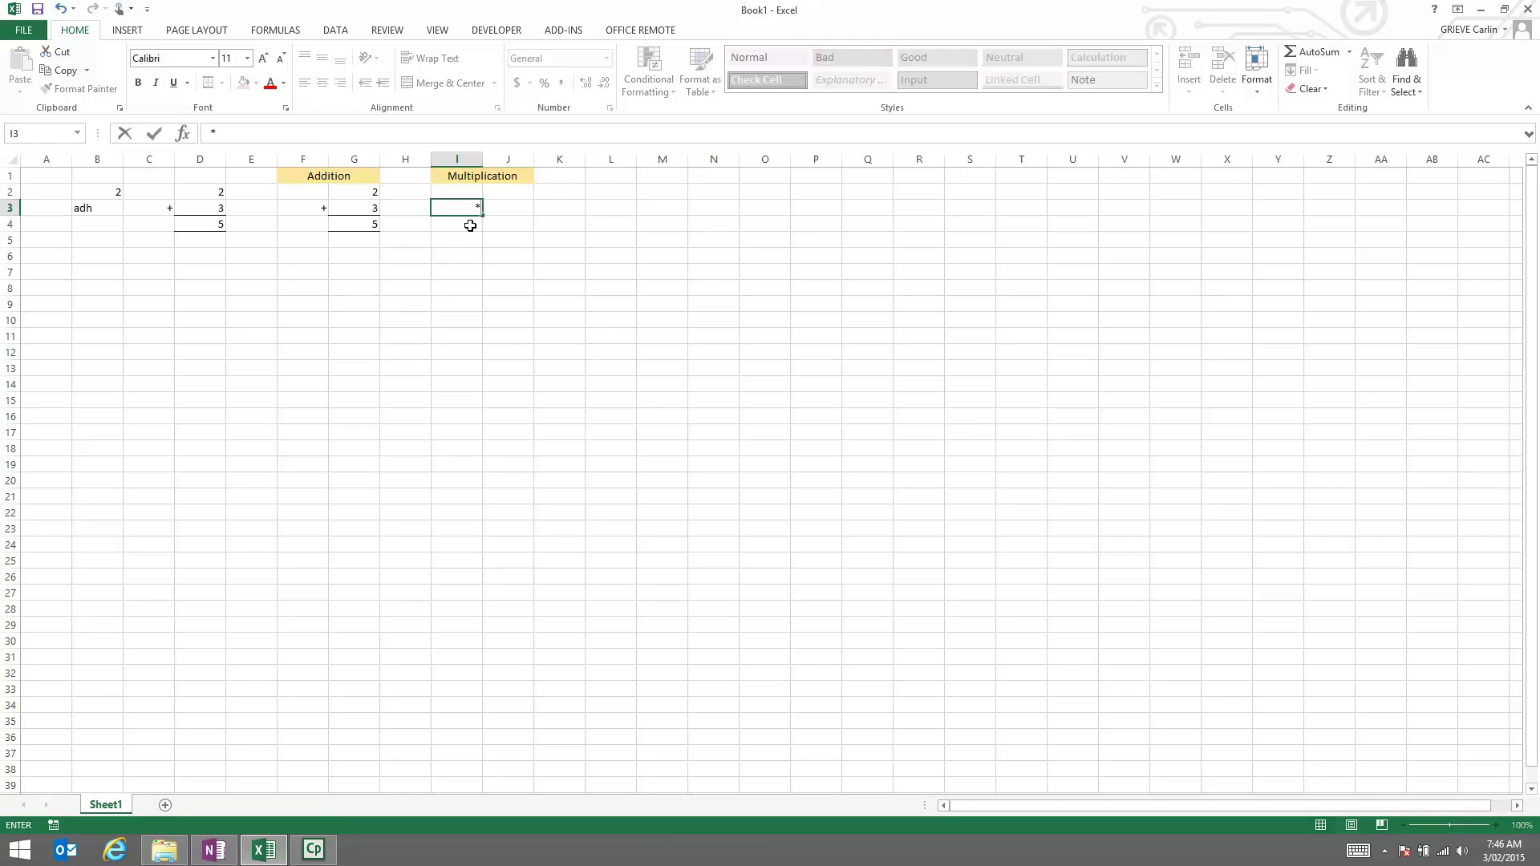
pyautogui.write('*')
pyautogui.click(459, 242)
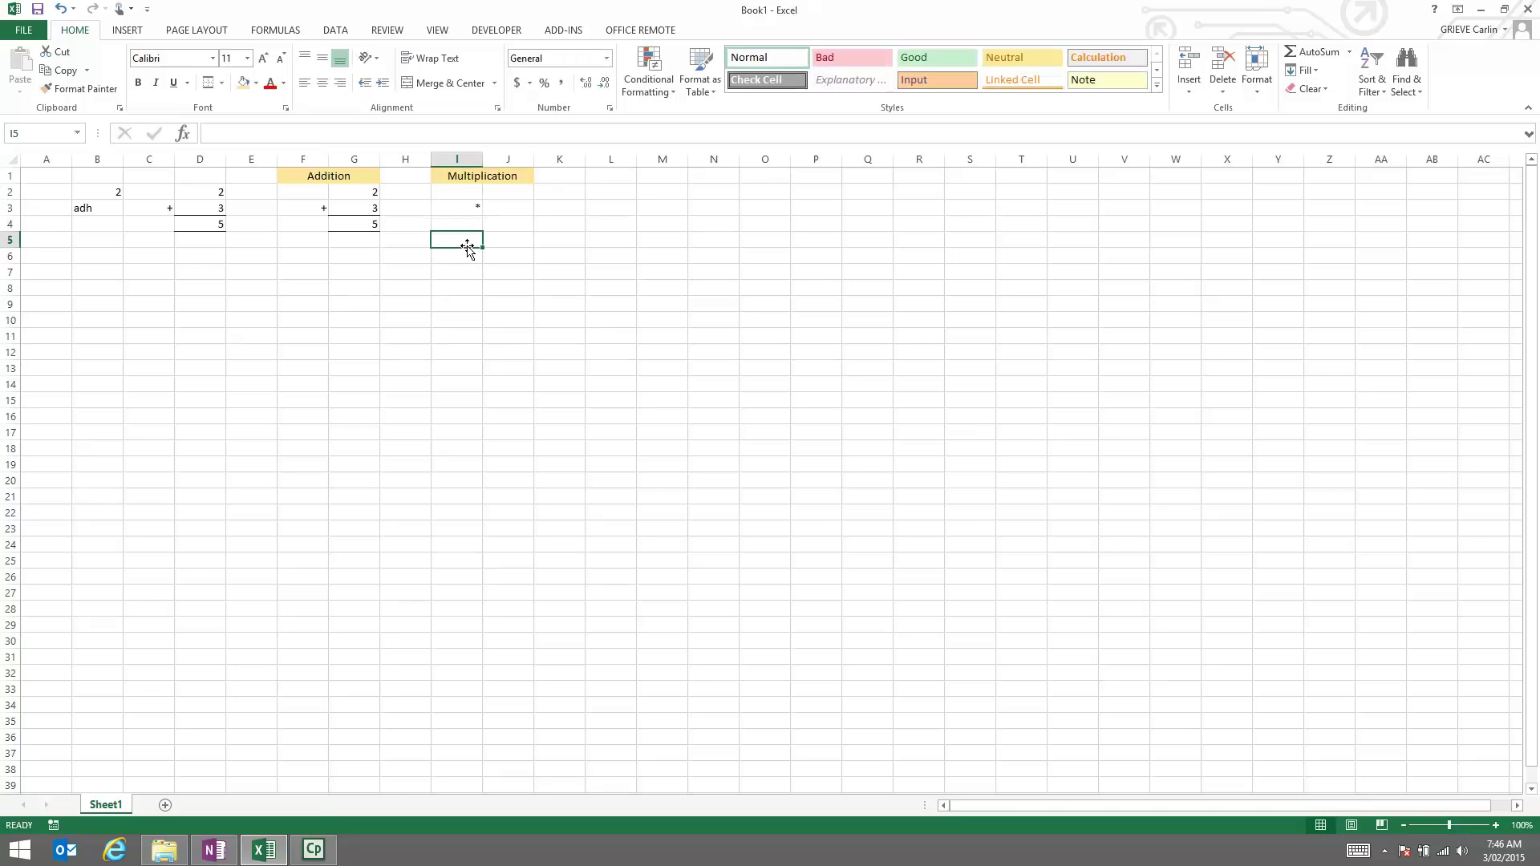
# Step: Enter 4 in J2 and 2 in J3
pyautogui.click(512, 193)
pyautogui.write('2')
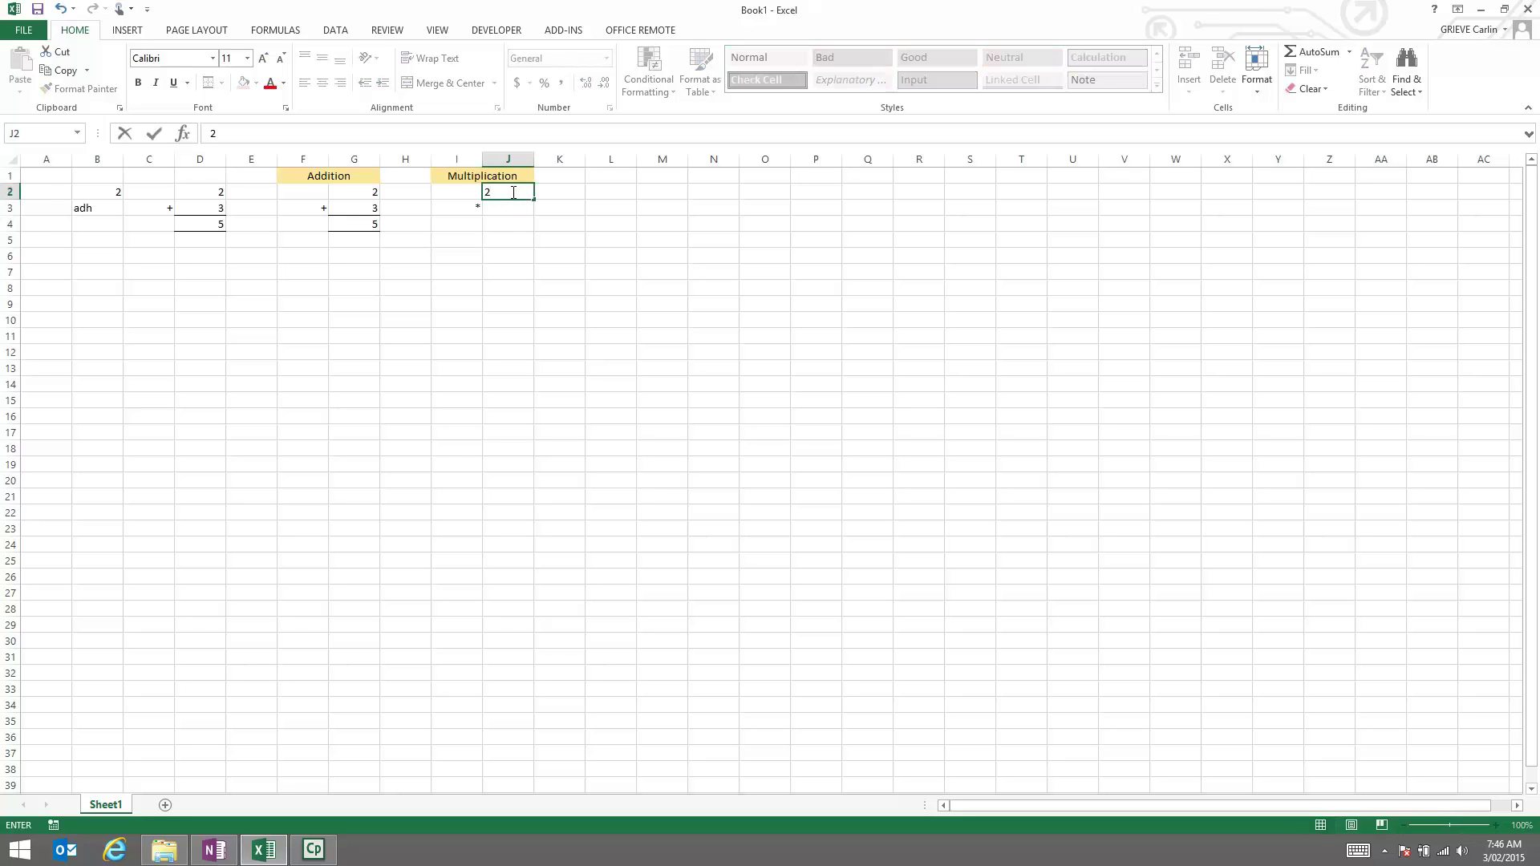
pyautogui.hotkey('ctrl', 'Return')
pyautogui.write('4')
pyautogui.hotkey('ctrl', 'Return')
pyautogui.press('Return')
pyautogui.write('2')
pyautogui.press('Return')
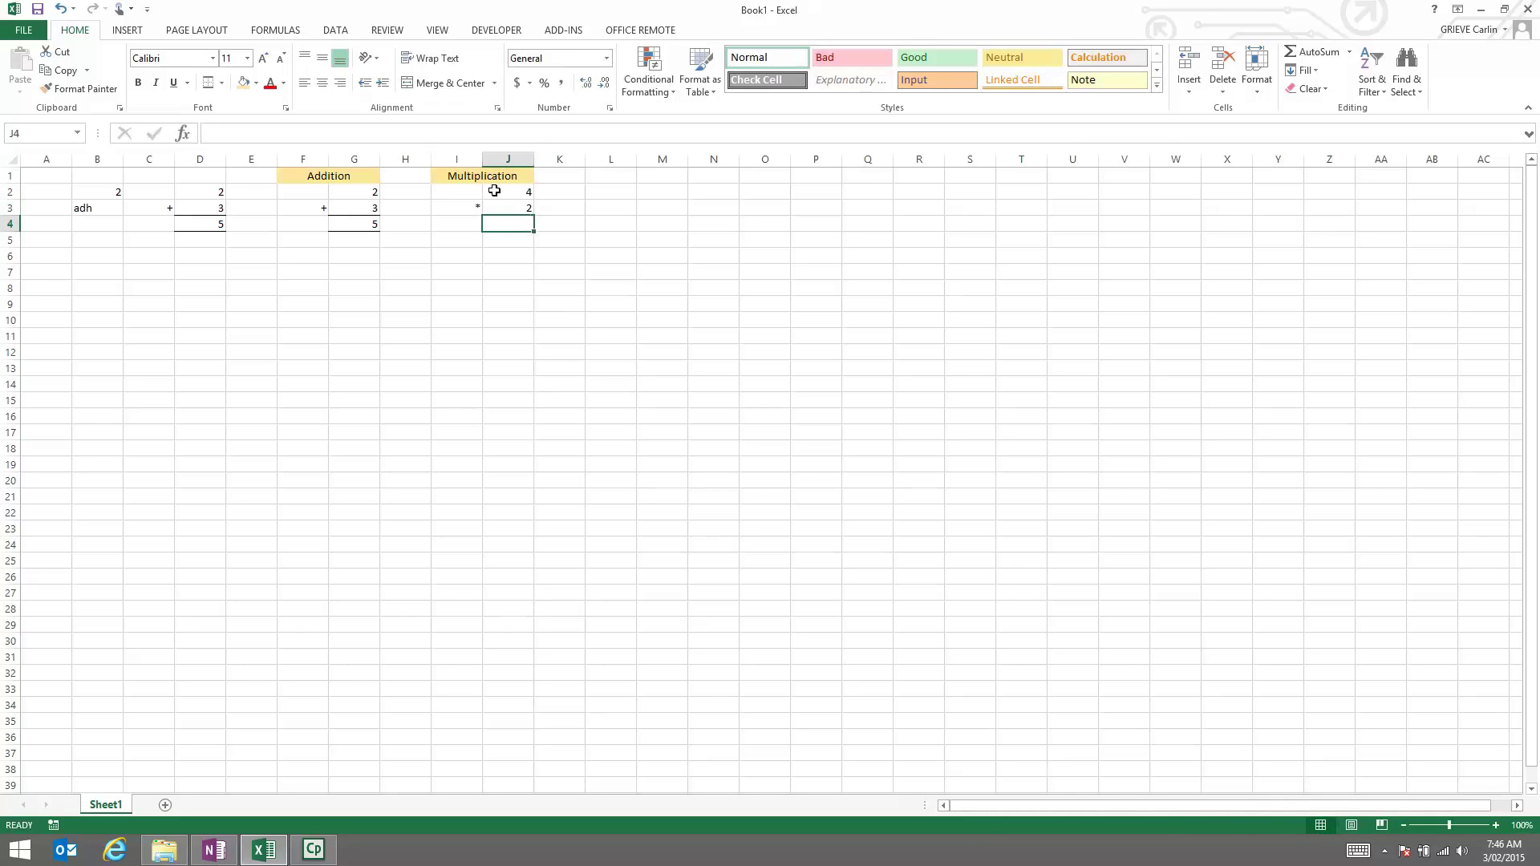
pyautogui.click(656, 330)
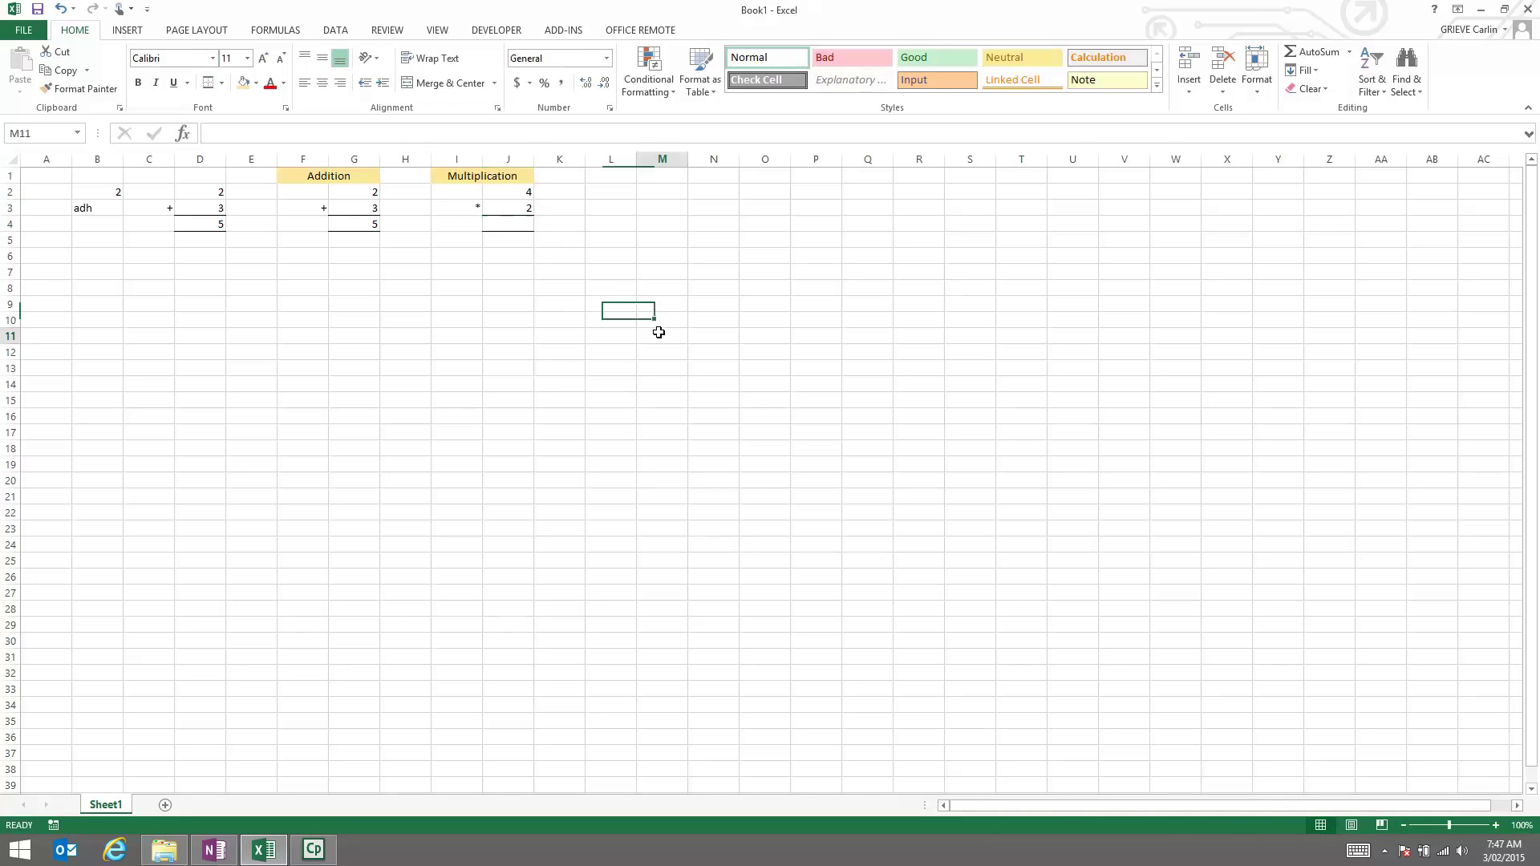
# Step: Type 4*2 as plain text in J4, then start retyping it with =
pyautogui.click(534, 227)
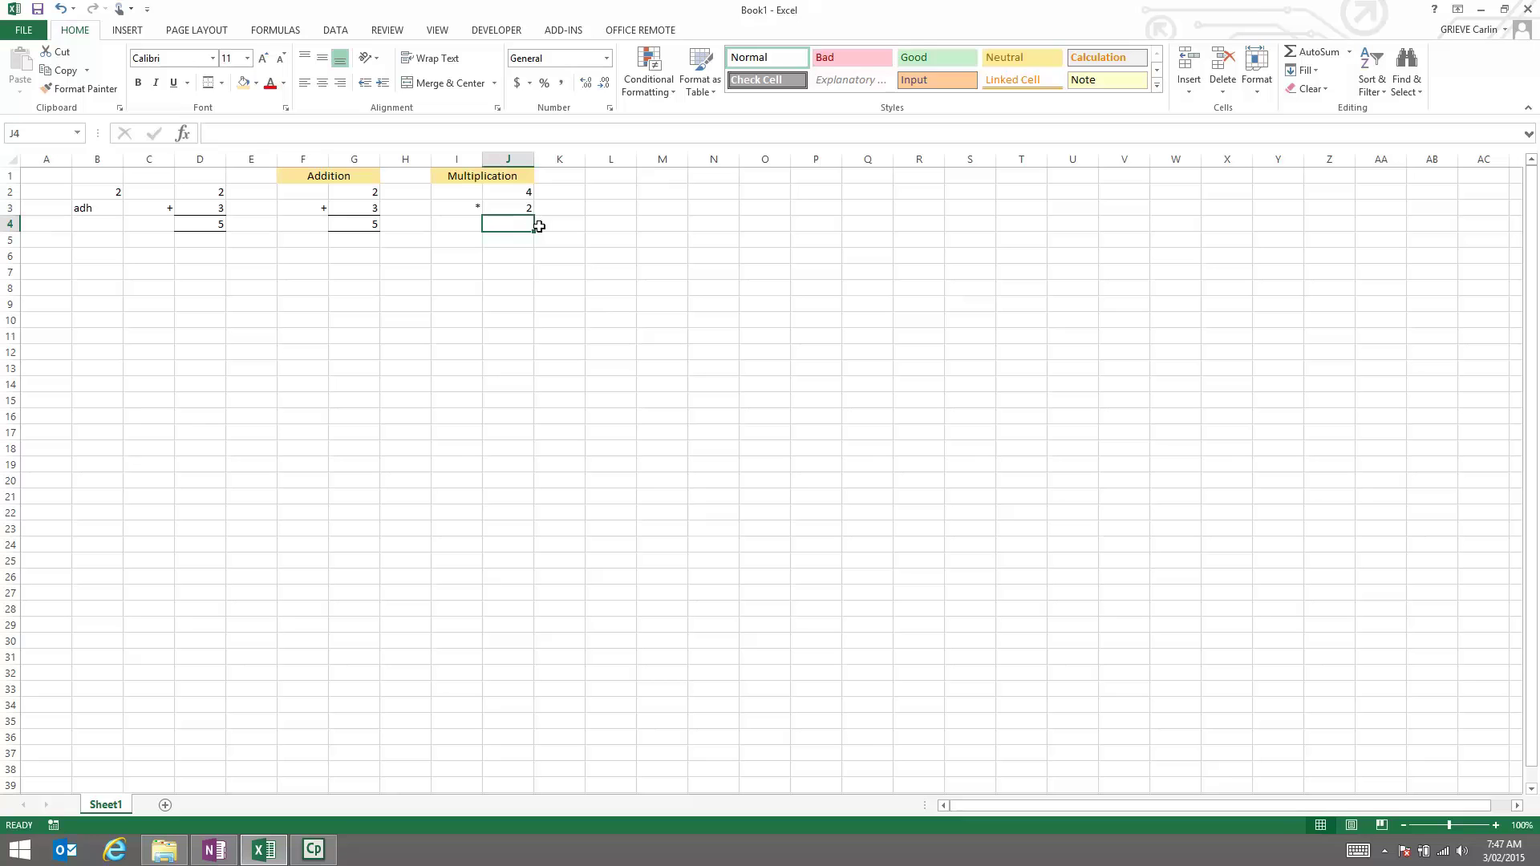
pyautogui.write('4*2')
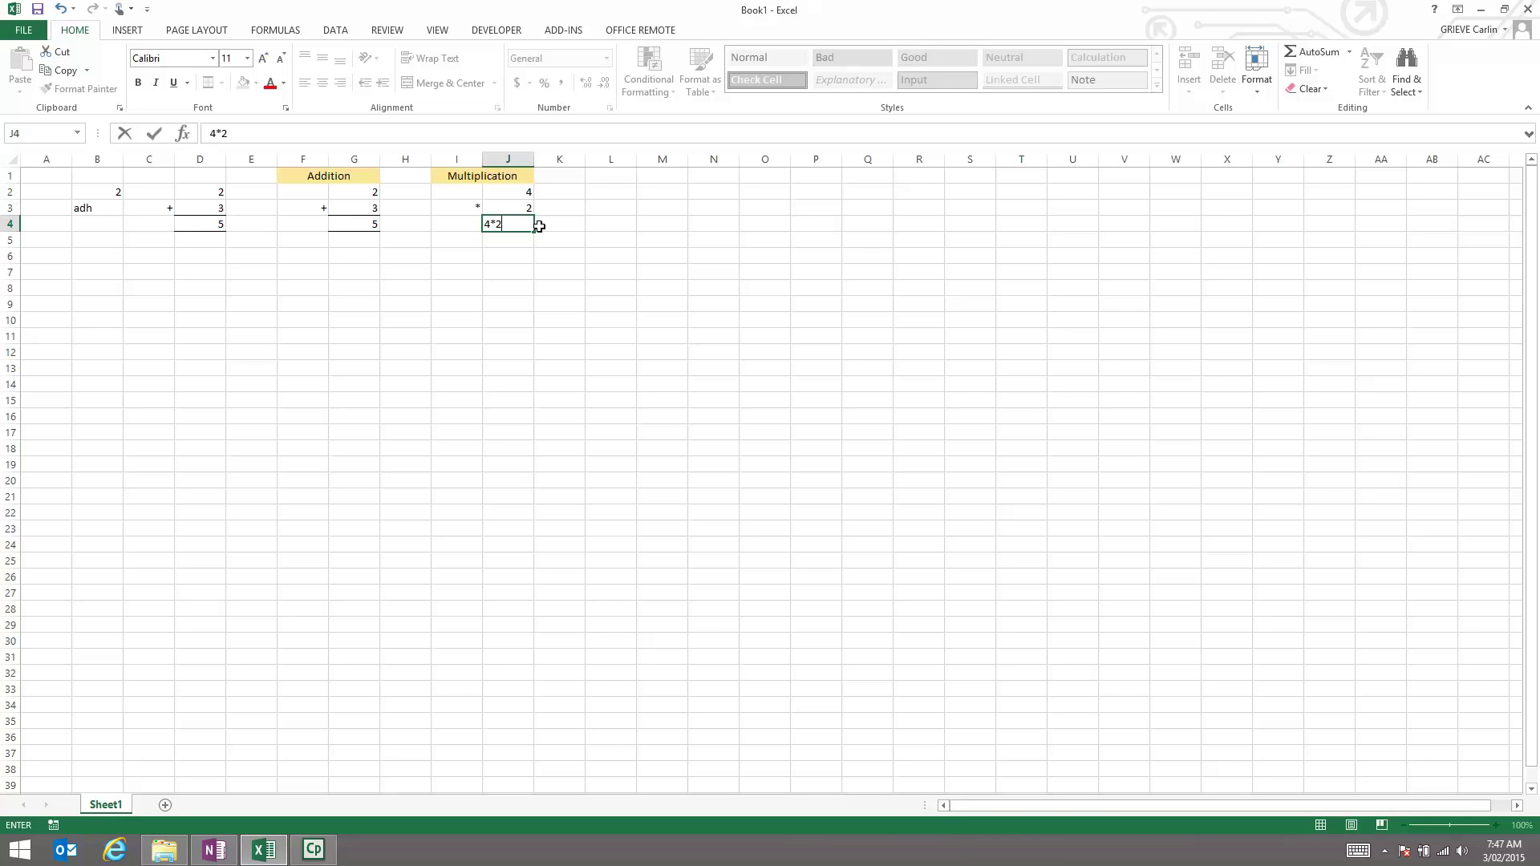
pyautogui.press('Left')
pyautogui.press('Left')
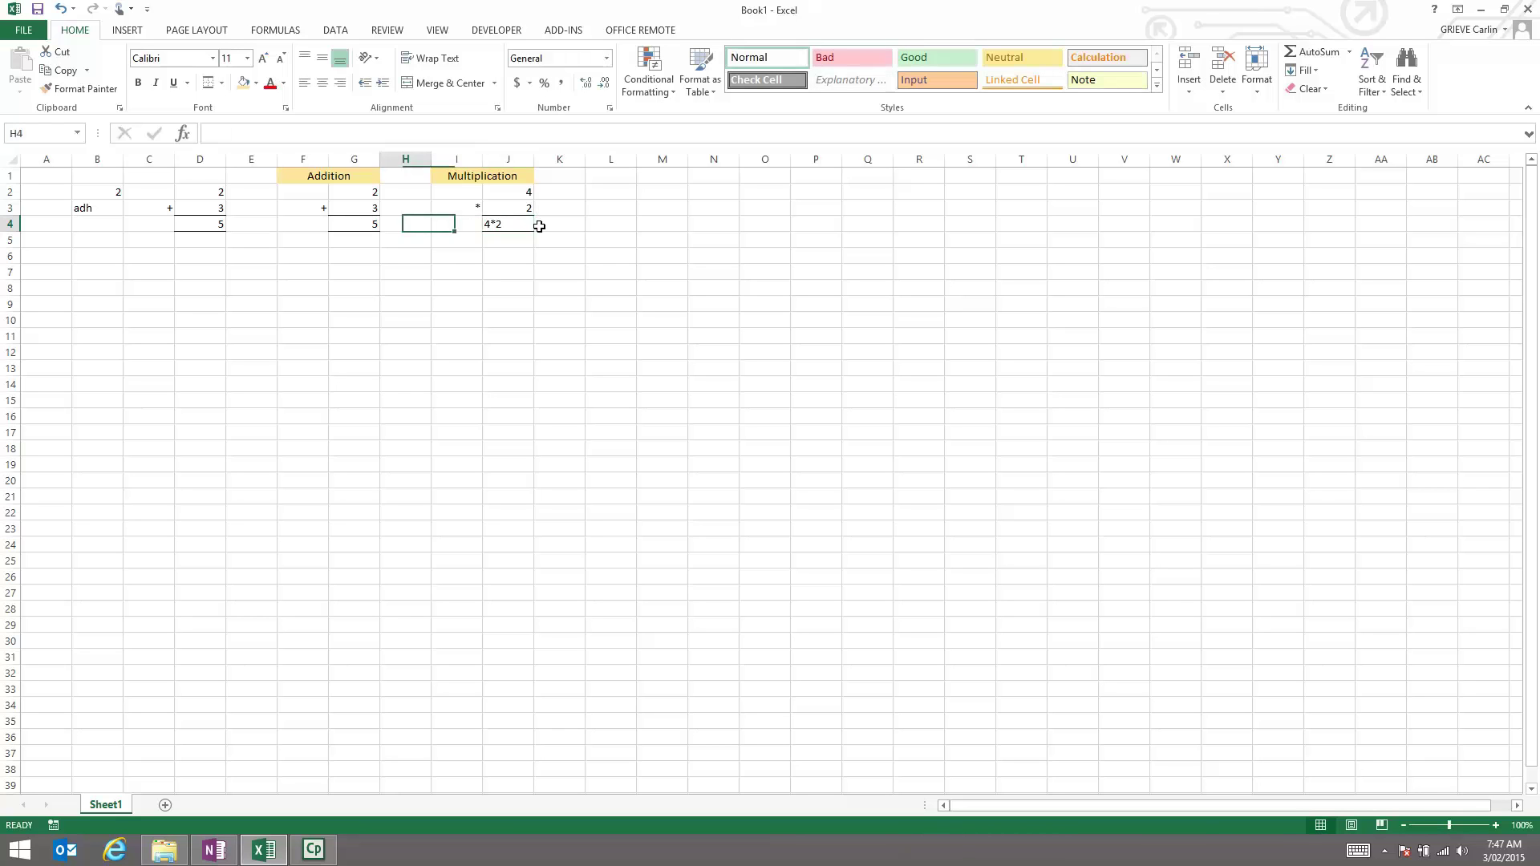
pyautogui.press('Right')
pyautogui.press('Right')
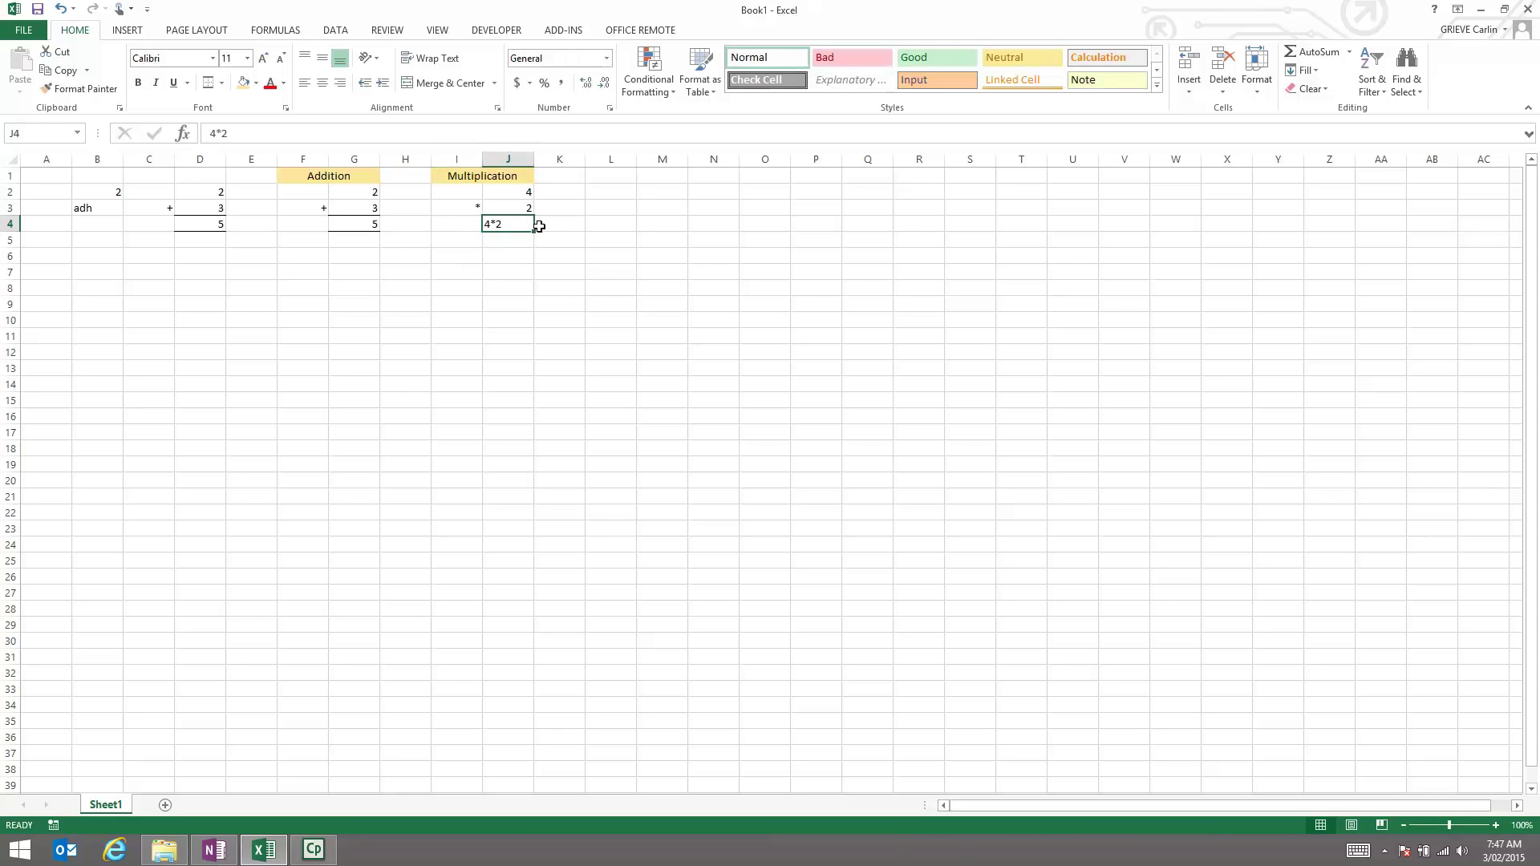
pyautogui.write('=')
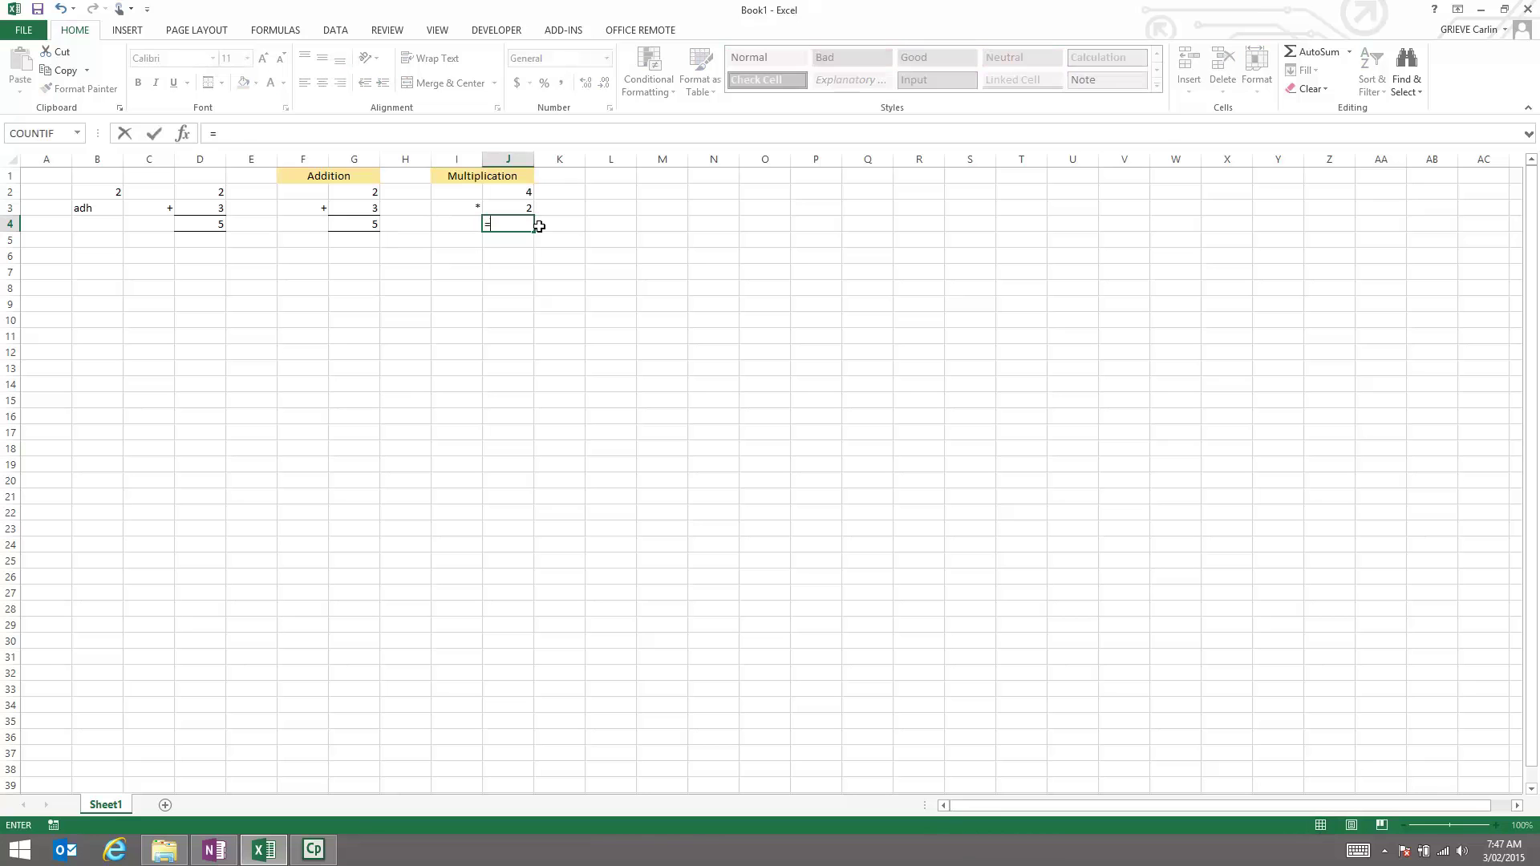
pyautogui.write('$*@')
# Step: Enter the formula =4*2 in J4 so it shows 8
pyautogui.press('BackSpace')
pyautogui.press('BackSpace')
pyautogui.press('BackSpace')
pyautogui.write('4*2')
pyautogui.press('Return')
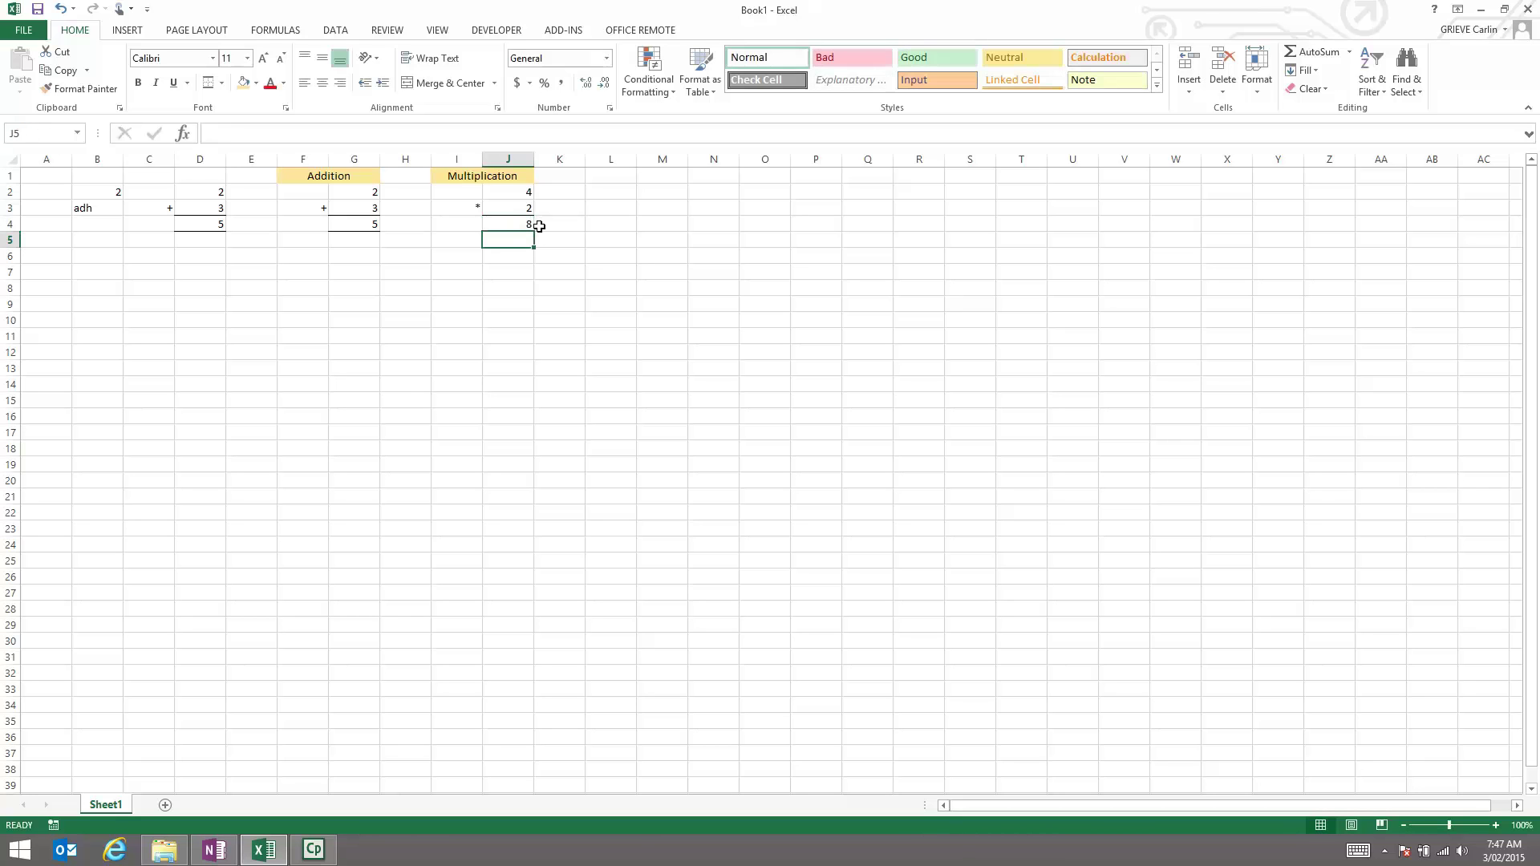
# Step: Change J3 to 3 and back to 2, then clear J4
pyautogui.click(503, 207)
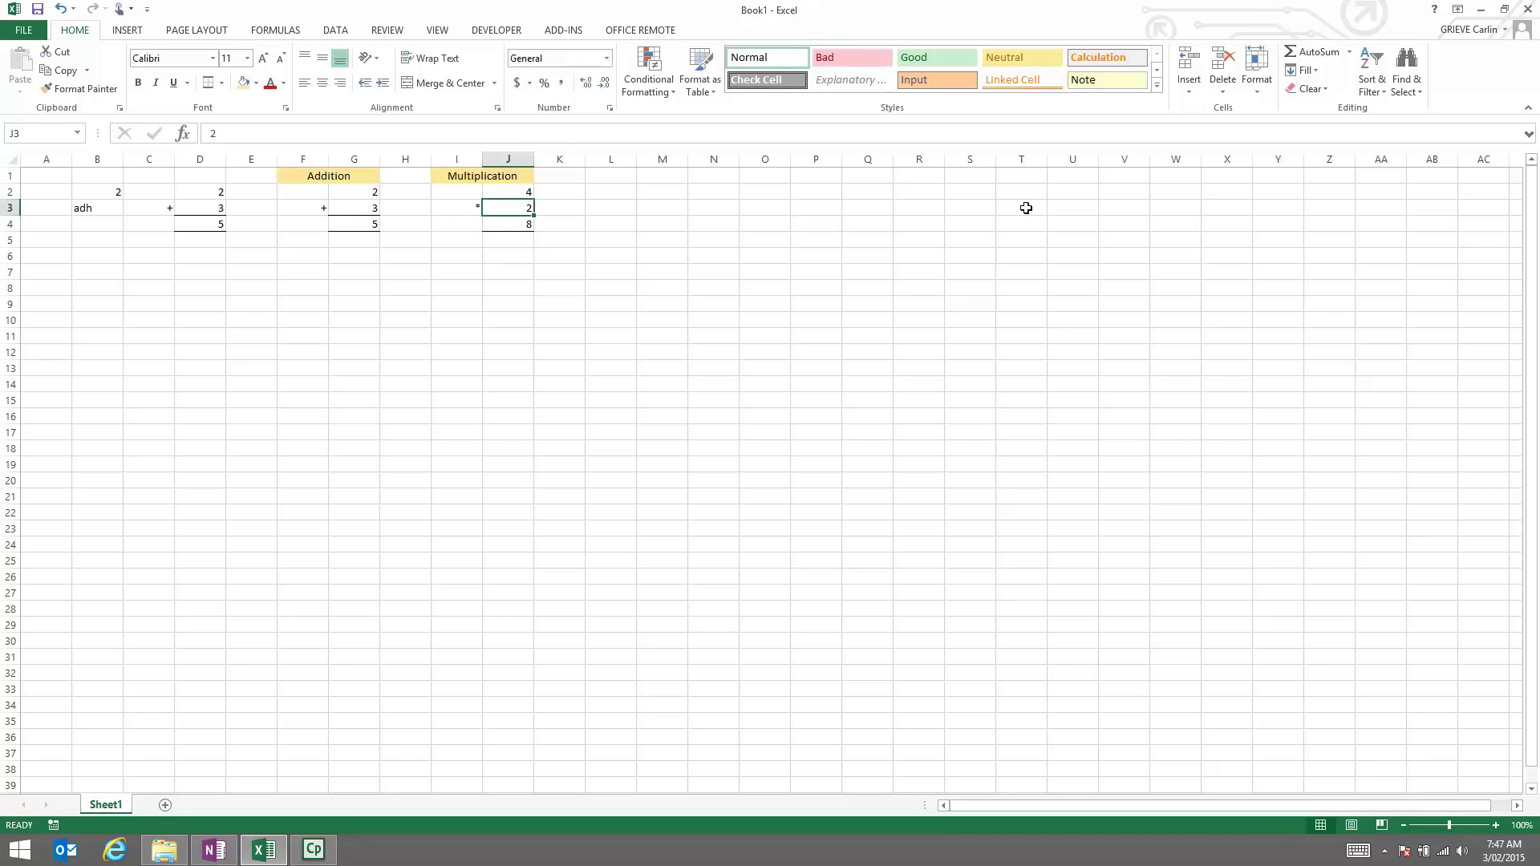
pyautogui.write('3')
pyautogui.press('Return')
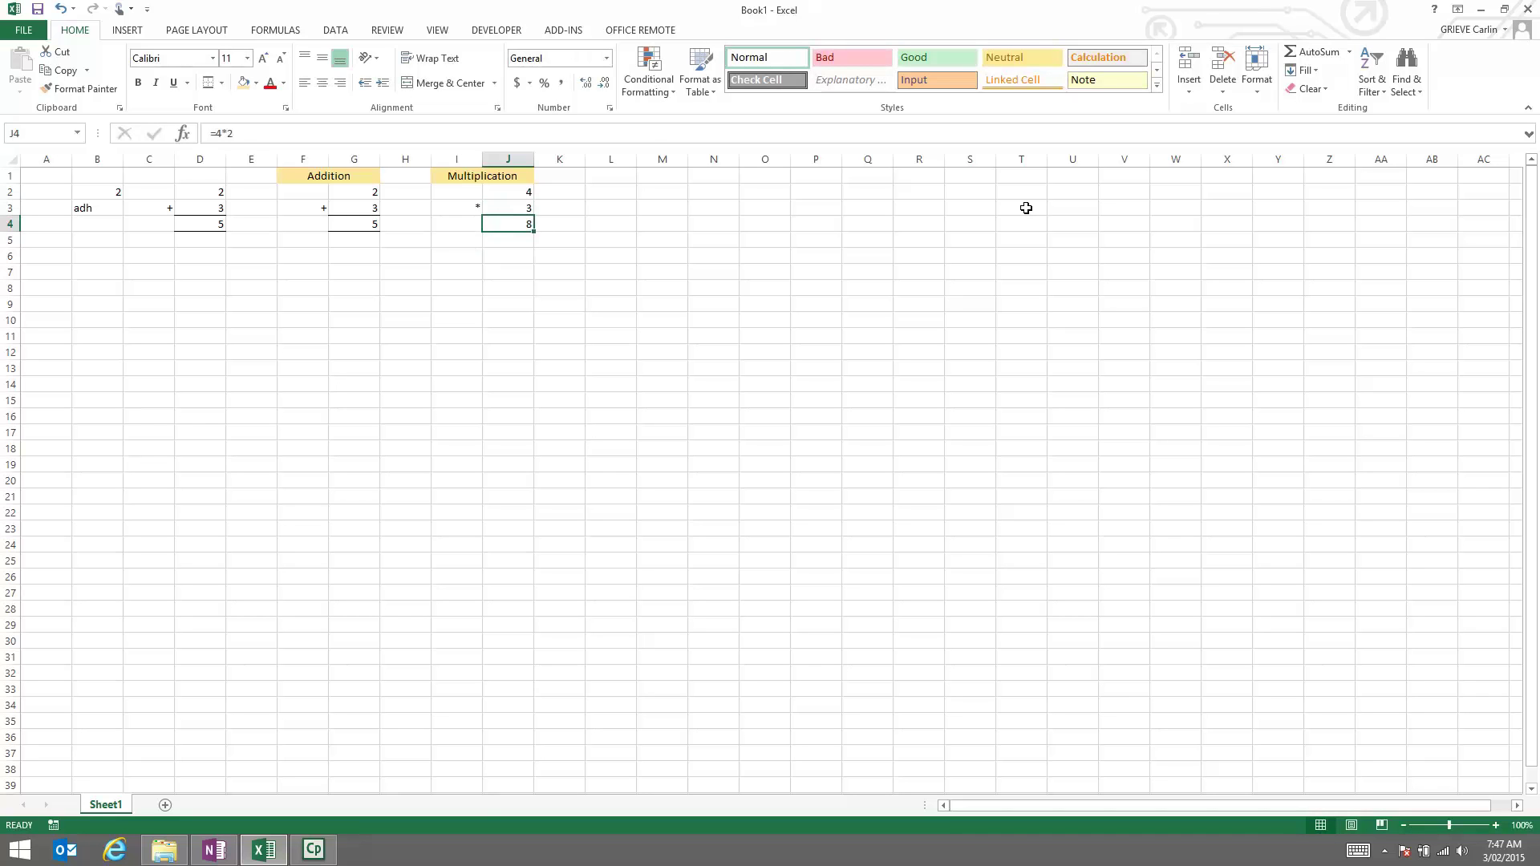
pyautogui.press('Up')
pyautogui.write('2')
pyautogui.press('Return')
pyautogui.press('Delete')
# Step: Enter the formula =J2*J3 in J4
pyautogui.press('Down')
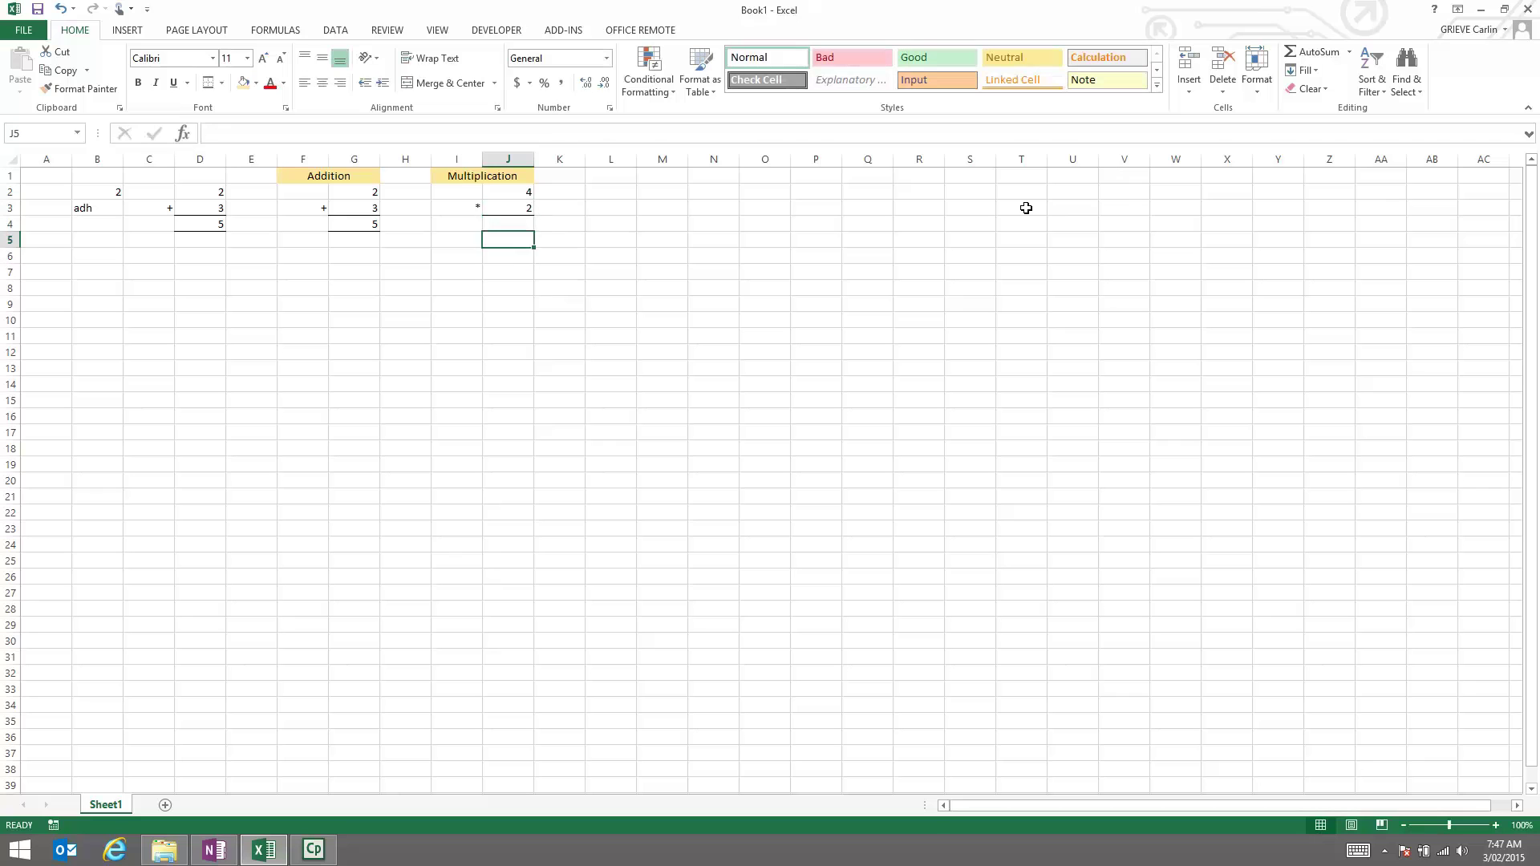
pyautogui.press('Up')
pyautogui.write('=')
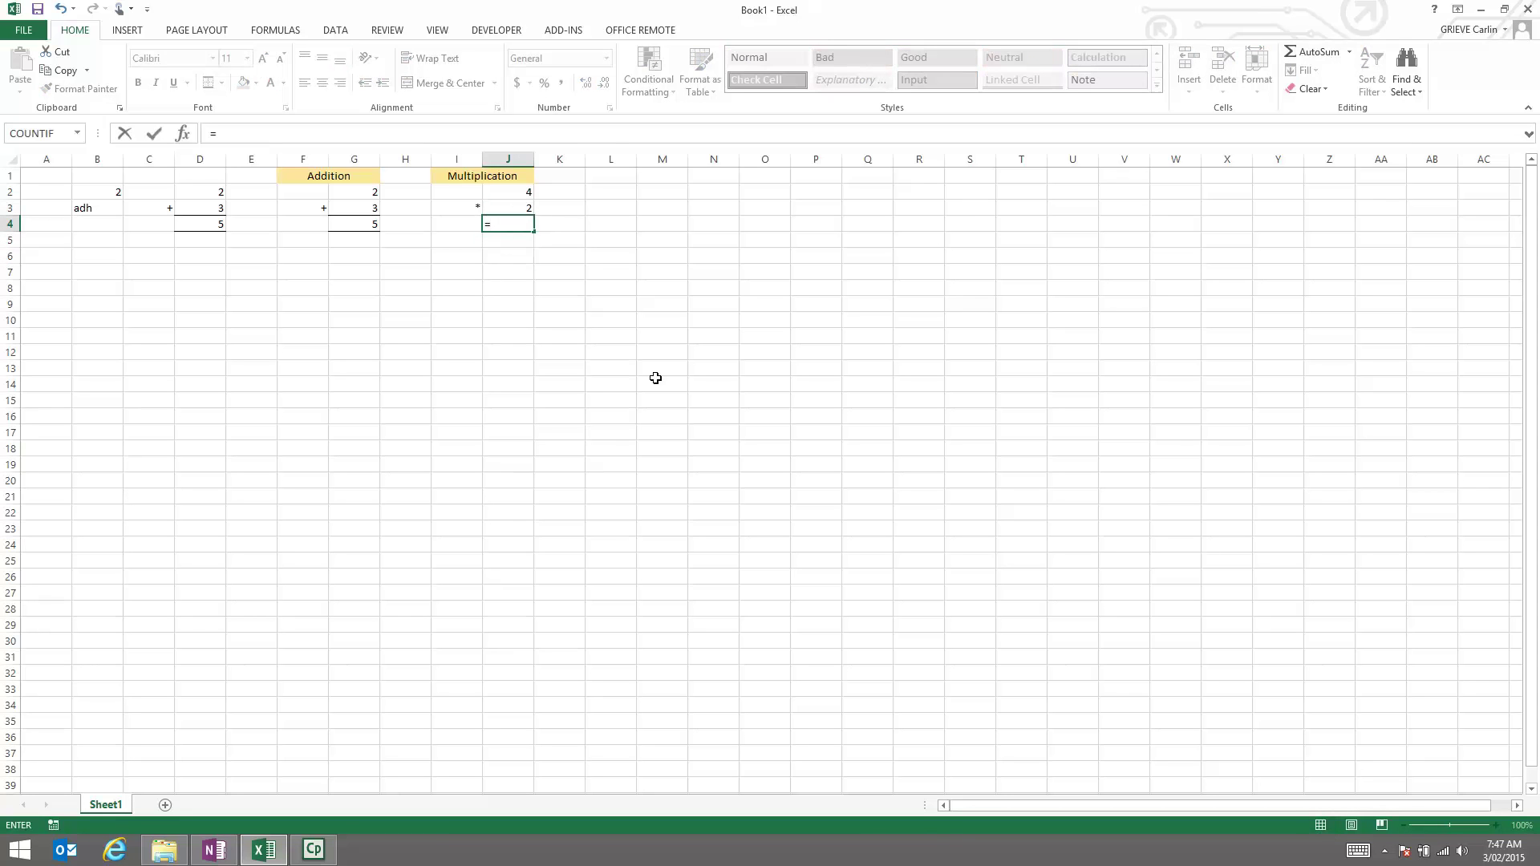
pyautogui.write('J2*J3')
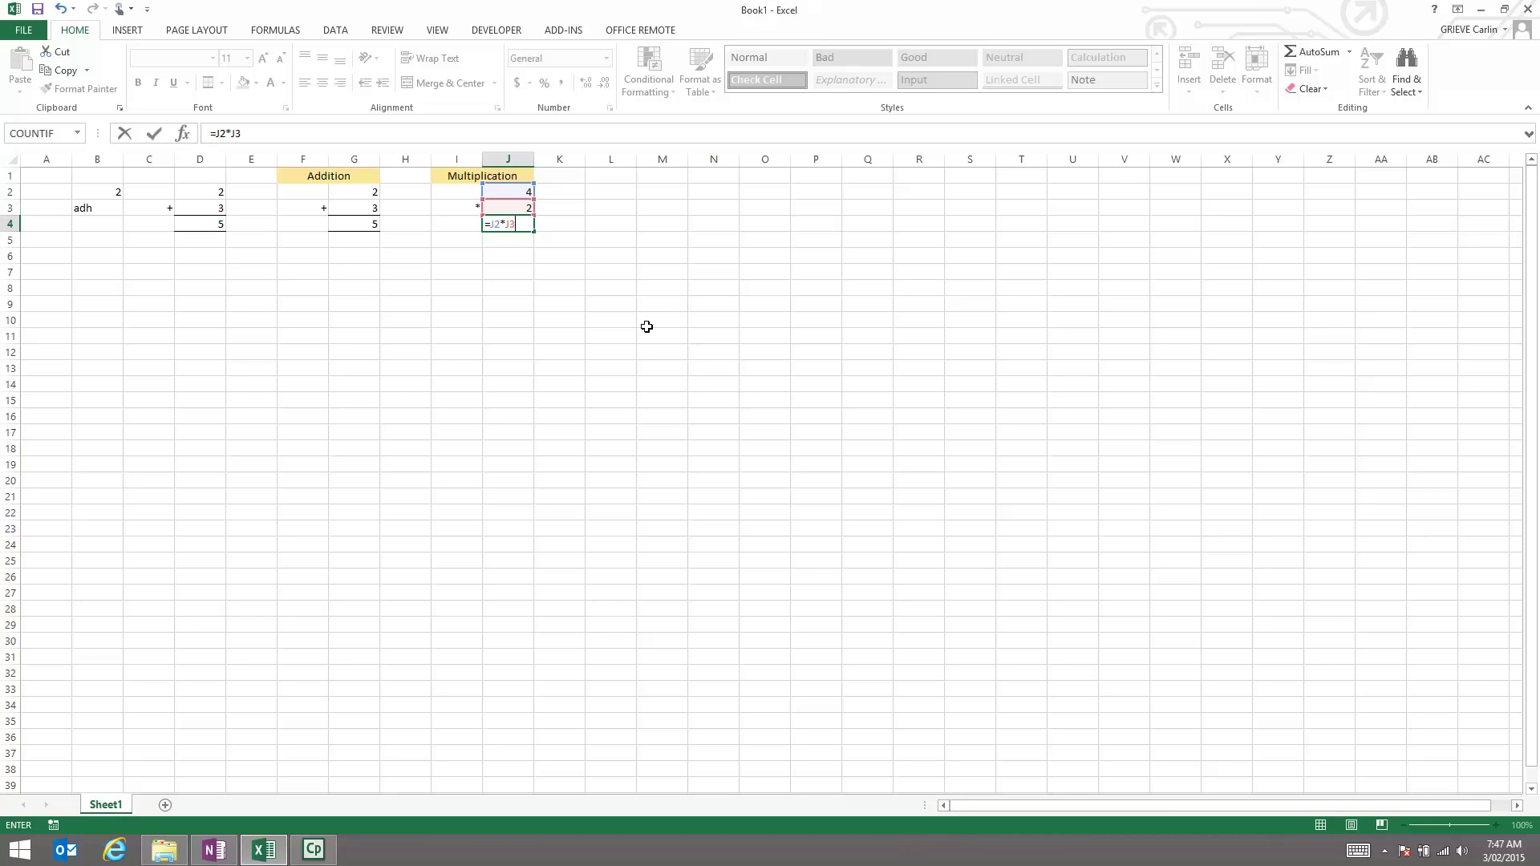
pyautogui.press('Return')
# Step: Change J3 to 3 so J4 recalculates to 12
pyautogui.press('Up')
pyautogui.press('Up')
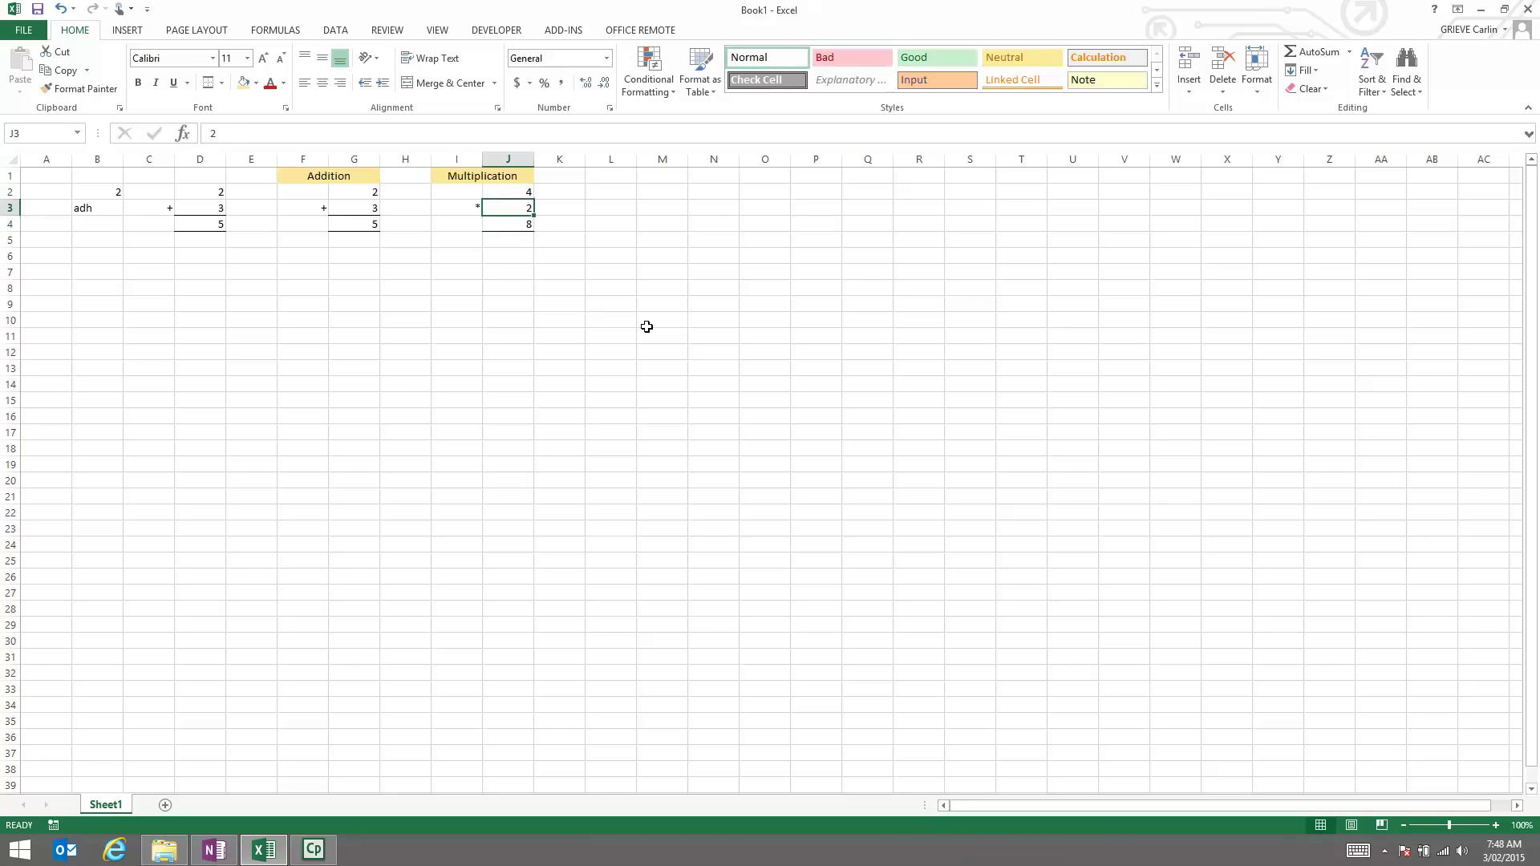
pyautogui.write('3')
pyautogui.press('Return')
pyautogui.click(647, 327)
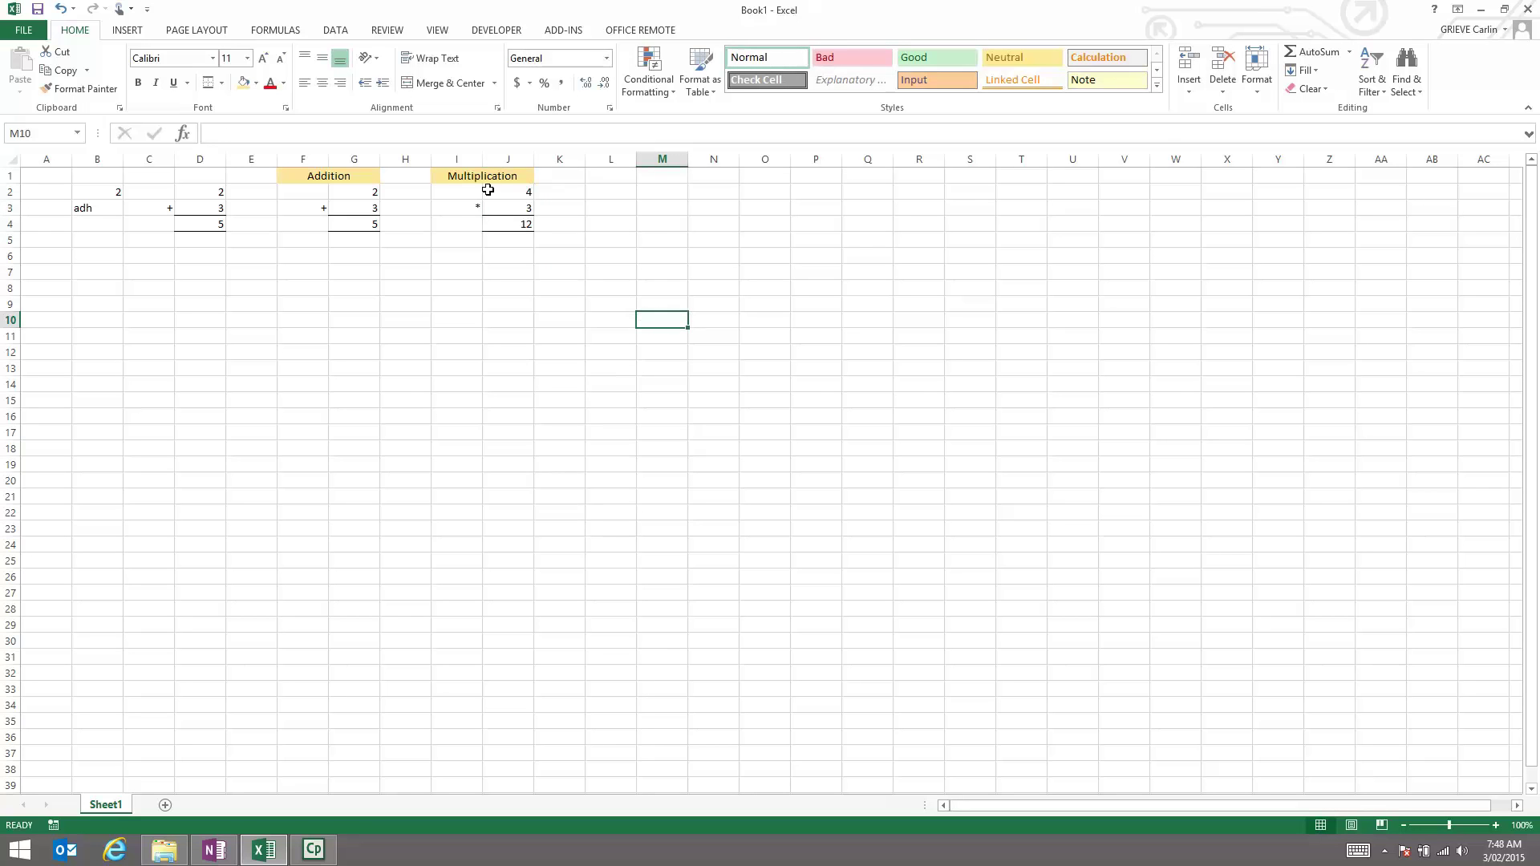
# Step: Merge L1:M1, fill it gold and enter the heading 'Division'
pyautogui.moveTo(606, 181); pyautogui.dragTo(667, 178)
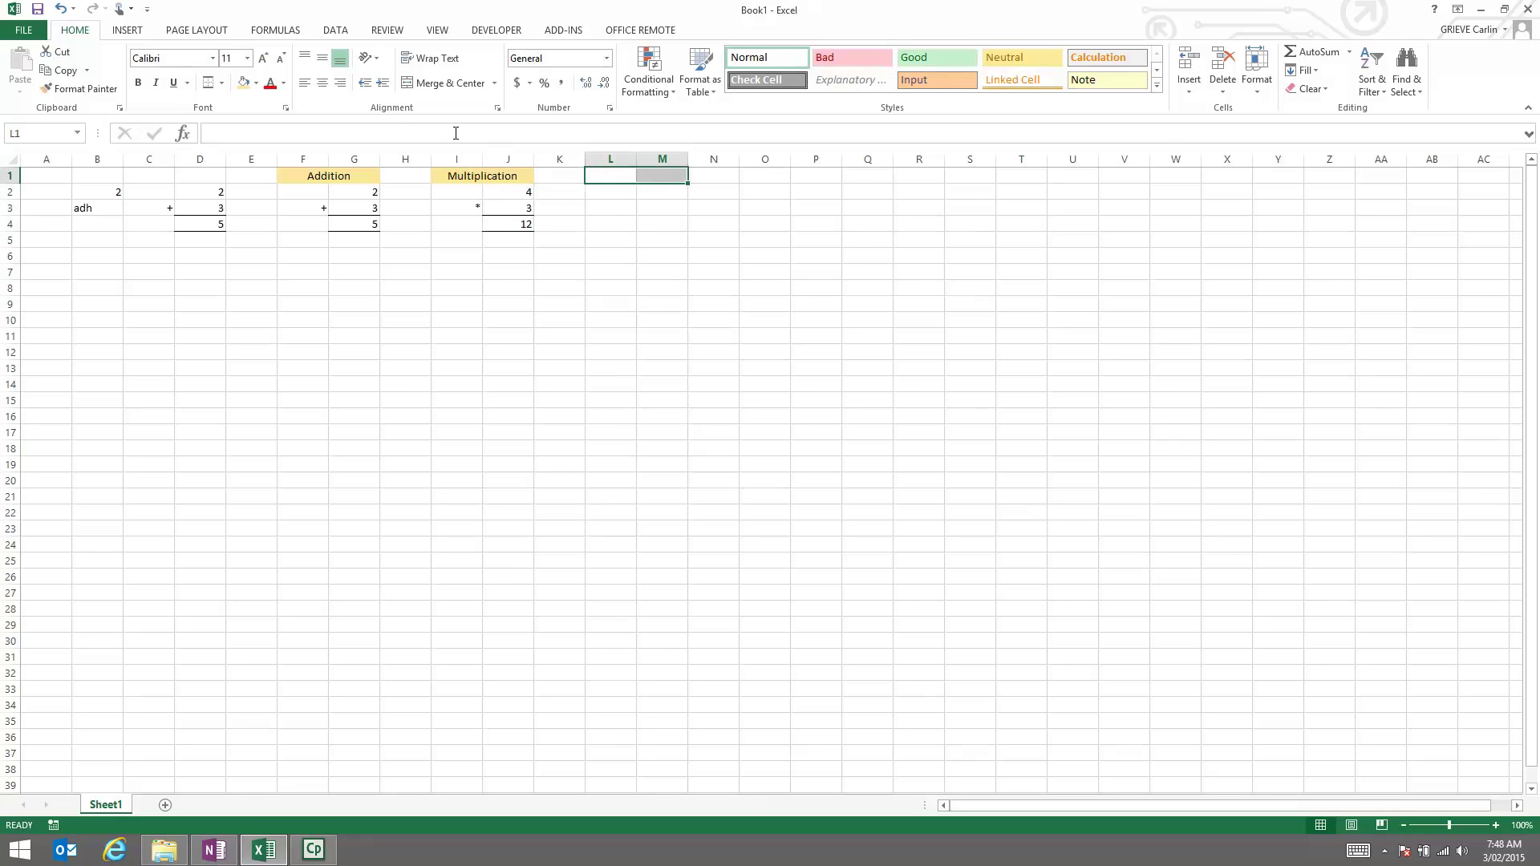
pyautogui.click(448, 83)
pyautogui.click(242, 83)
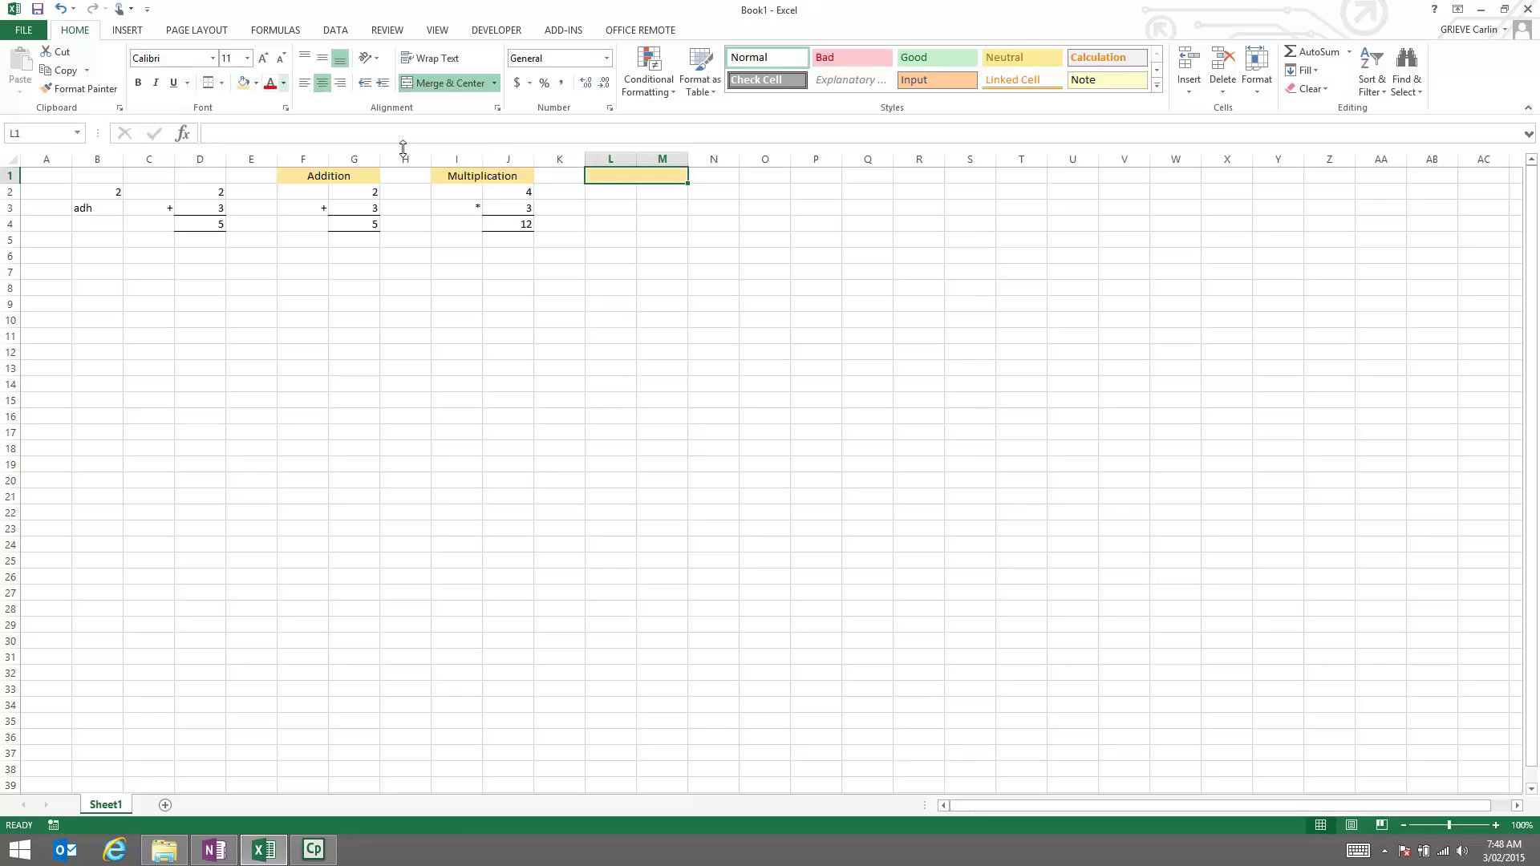
pyautogui.write('Division')
pyautogui.press('Return')
pyautogui.press('Return')
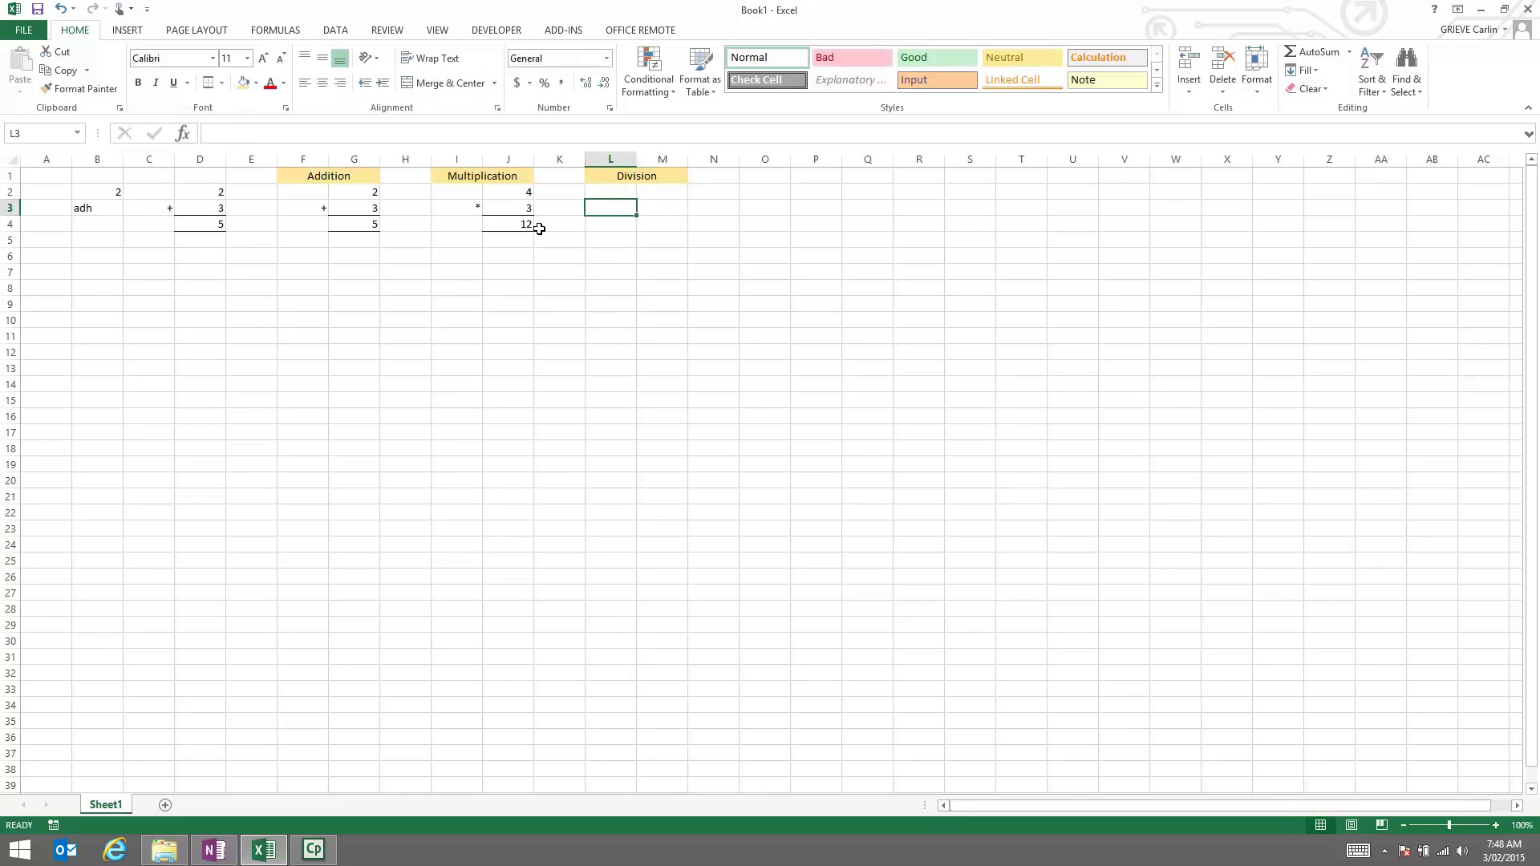
# Step: Select L3 and begin editing it for the division symbol
pyautogui.press('alt')
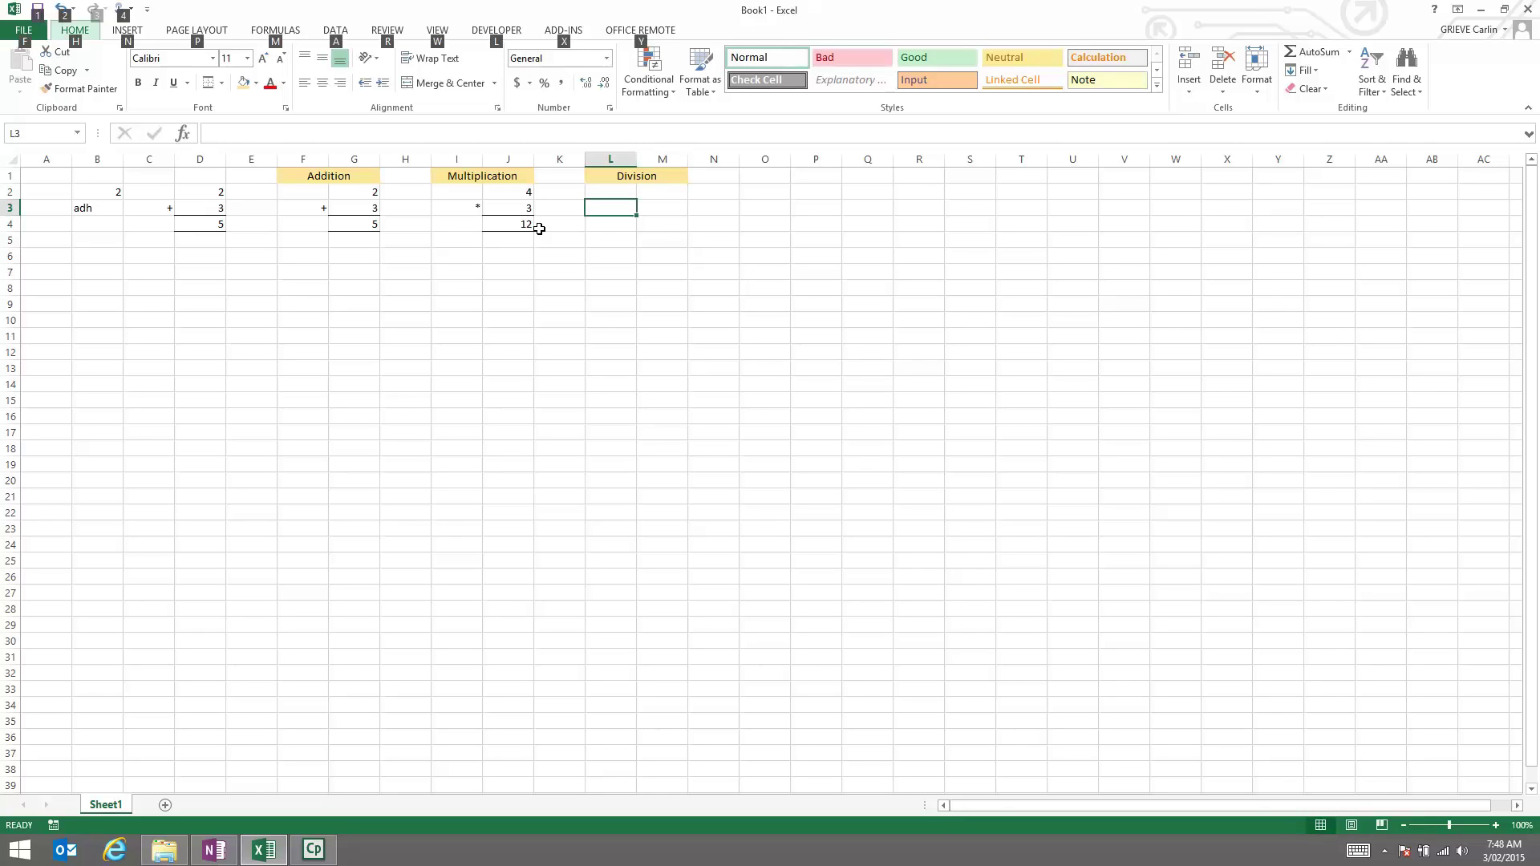
pyautogui.click(606, 213)
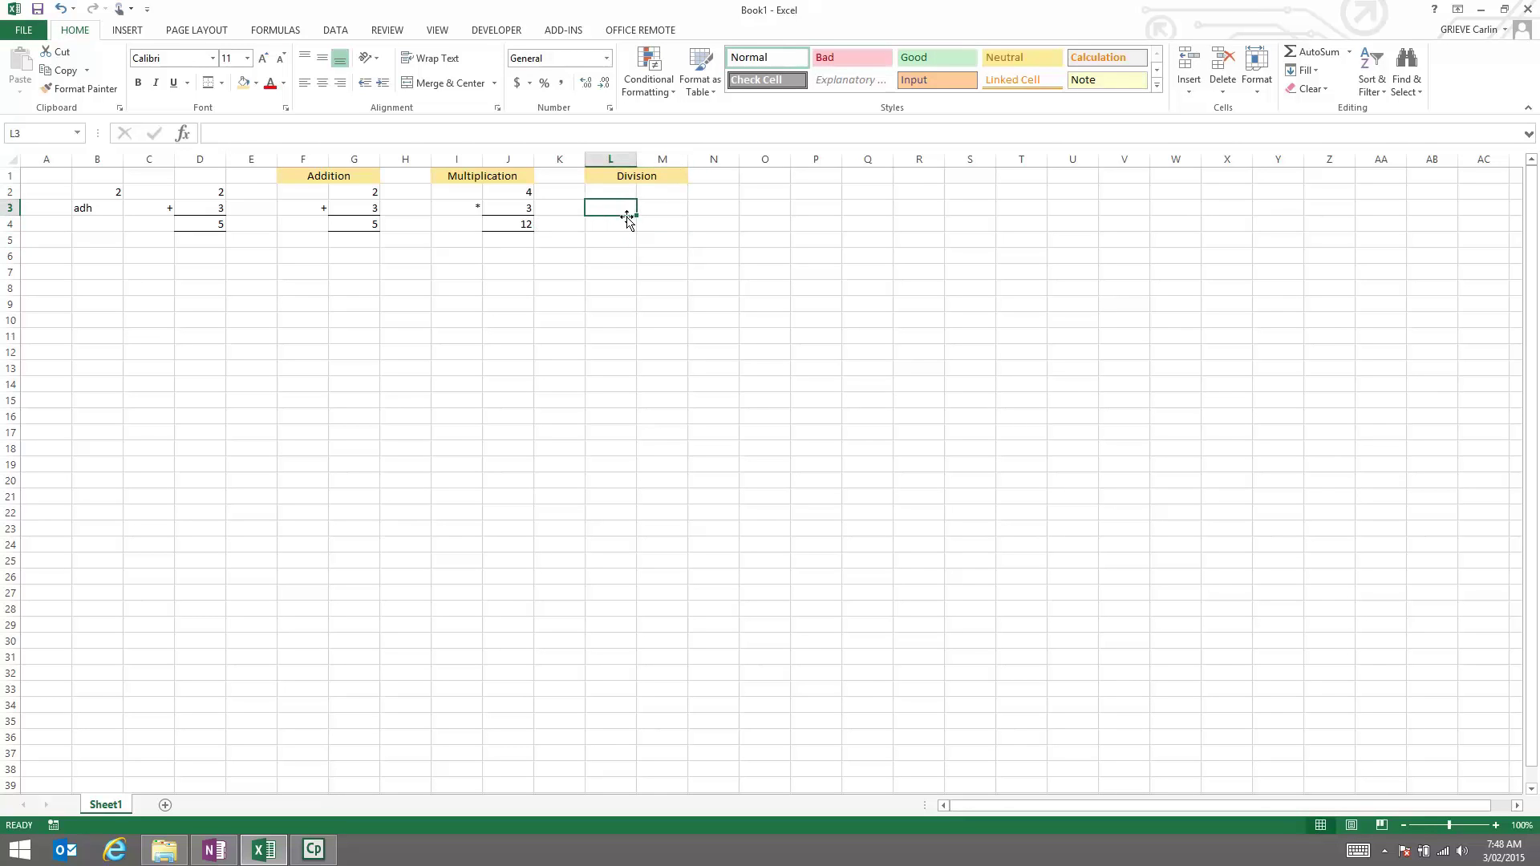
pyautogui.press('alt')
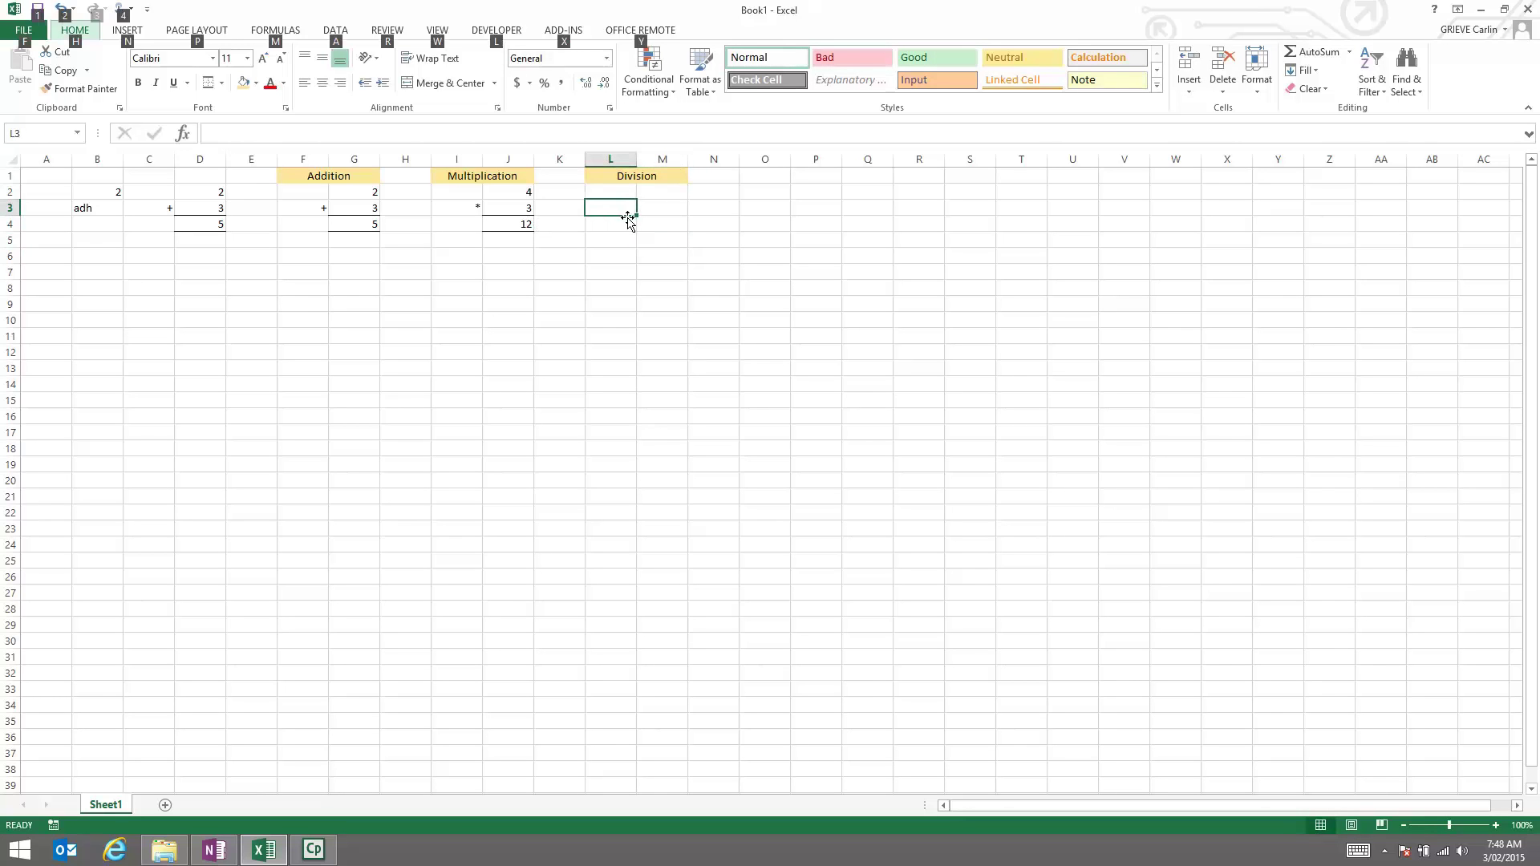
pyautogui.press('alt')
pyautogui.click(408, 137)
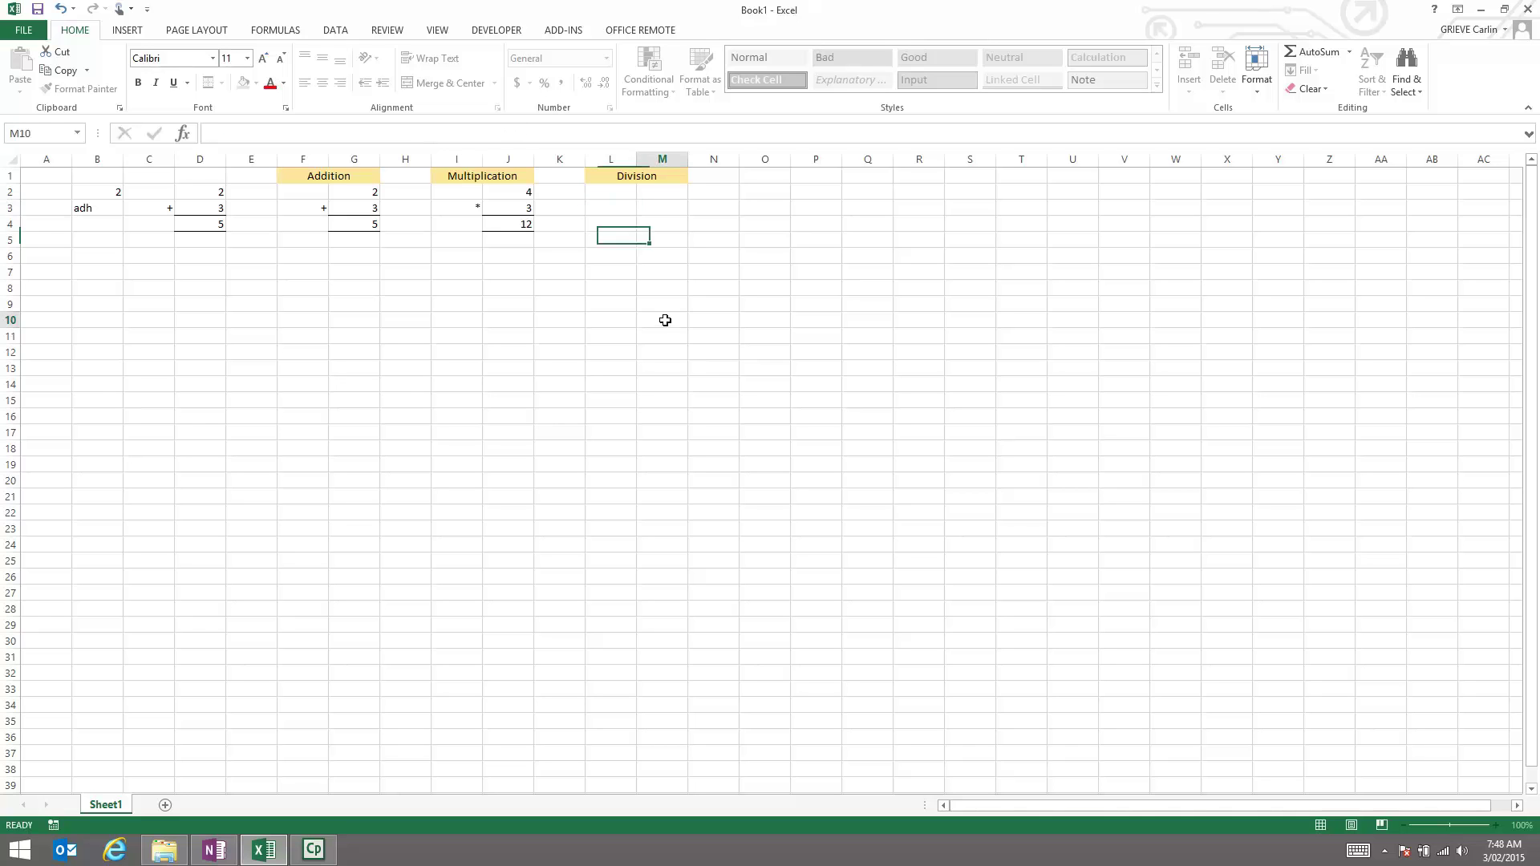
pyautogui.click(613, 207)
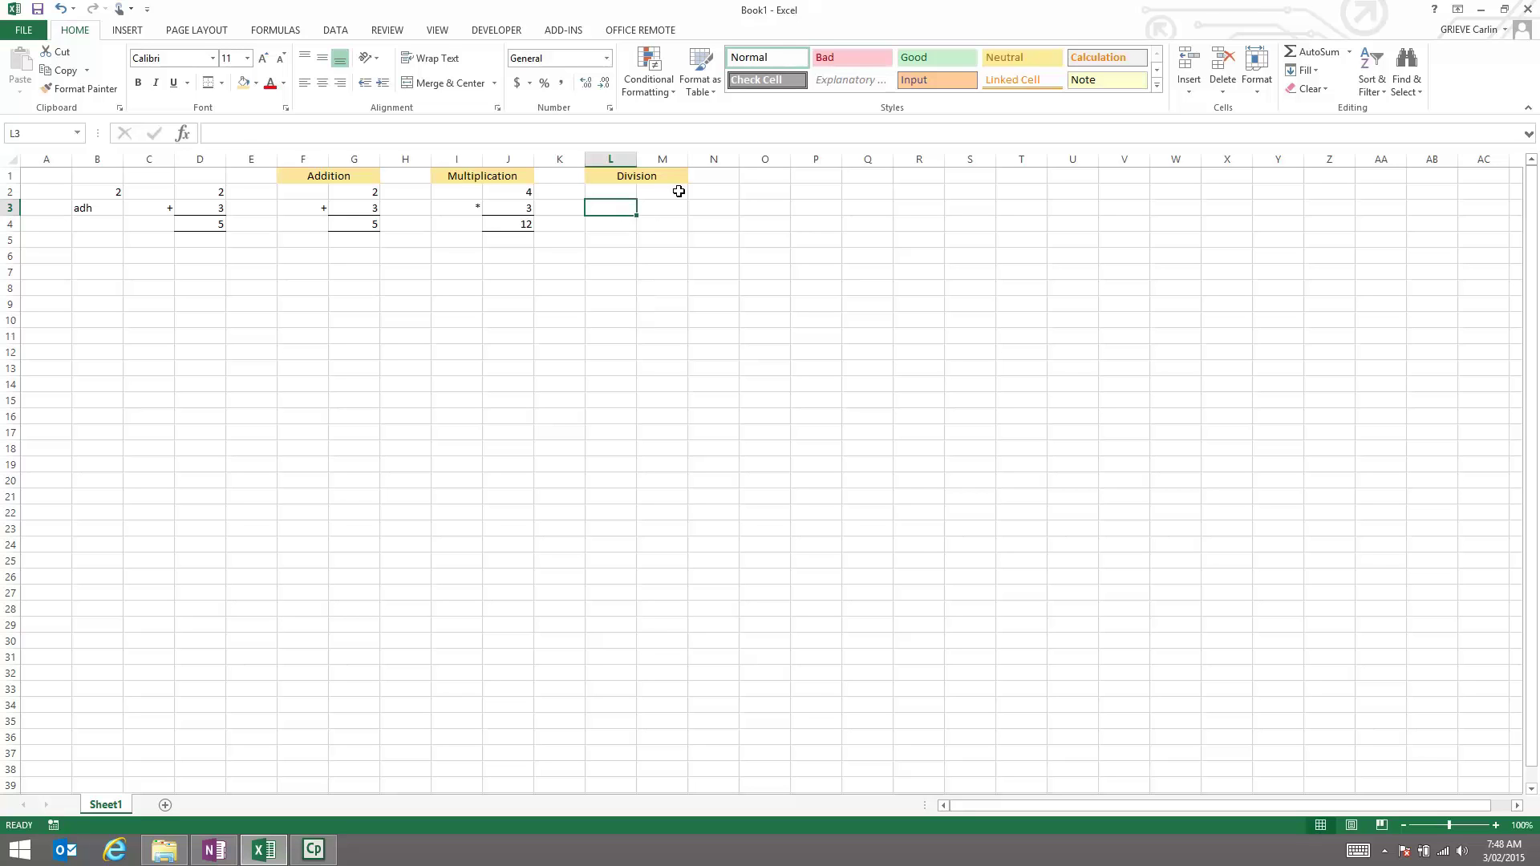
pyautogui.press('alt')
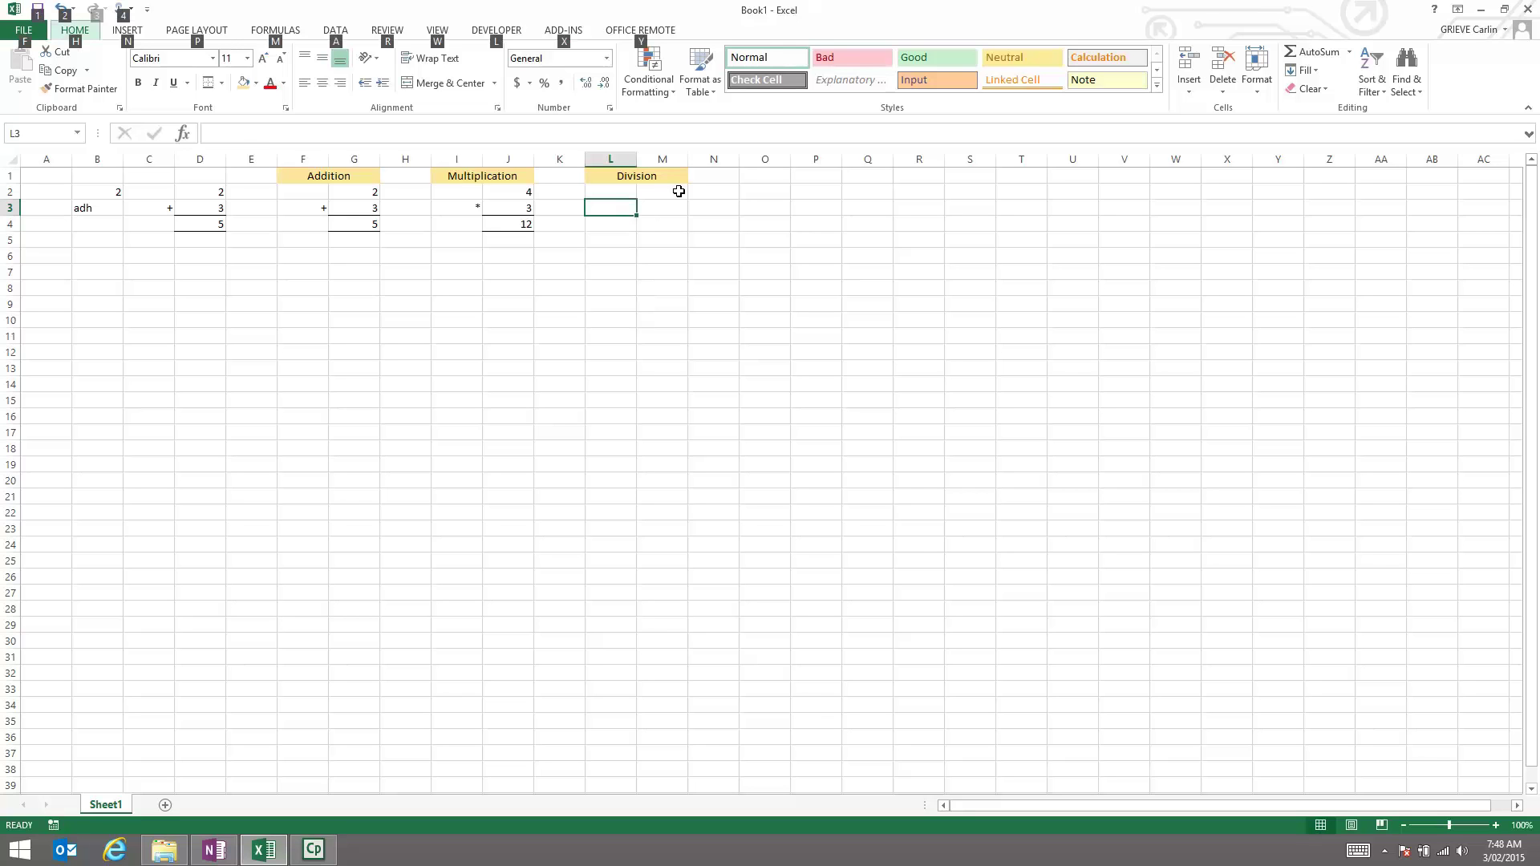
pyautogui.press('Escape')
pyautogui.click(722, 302)
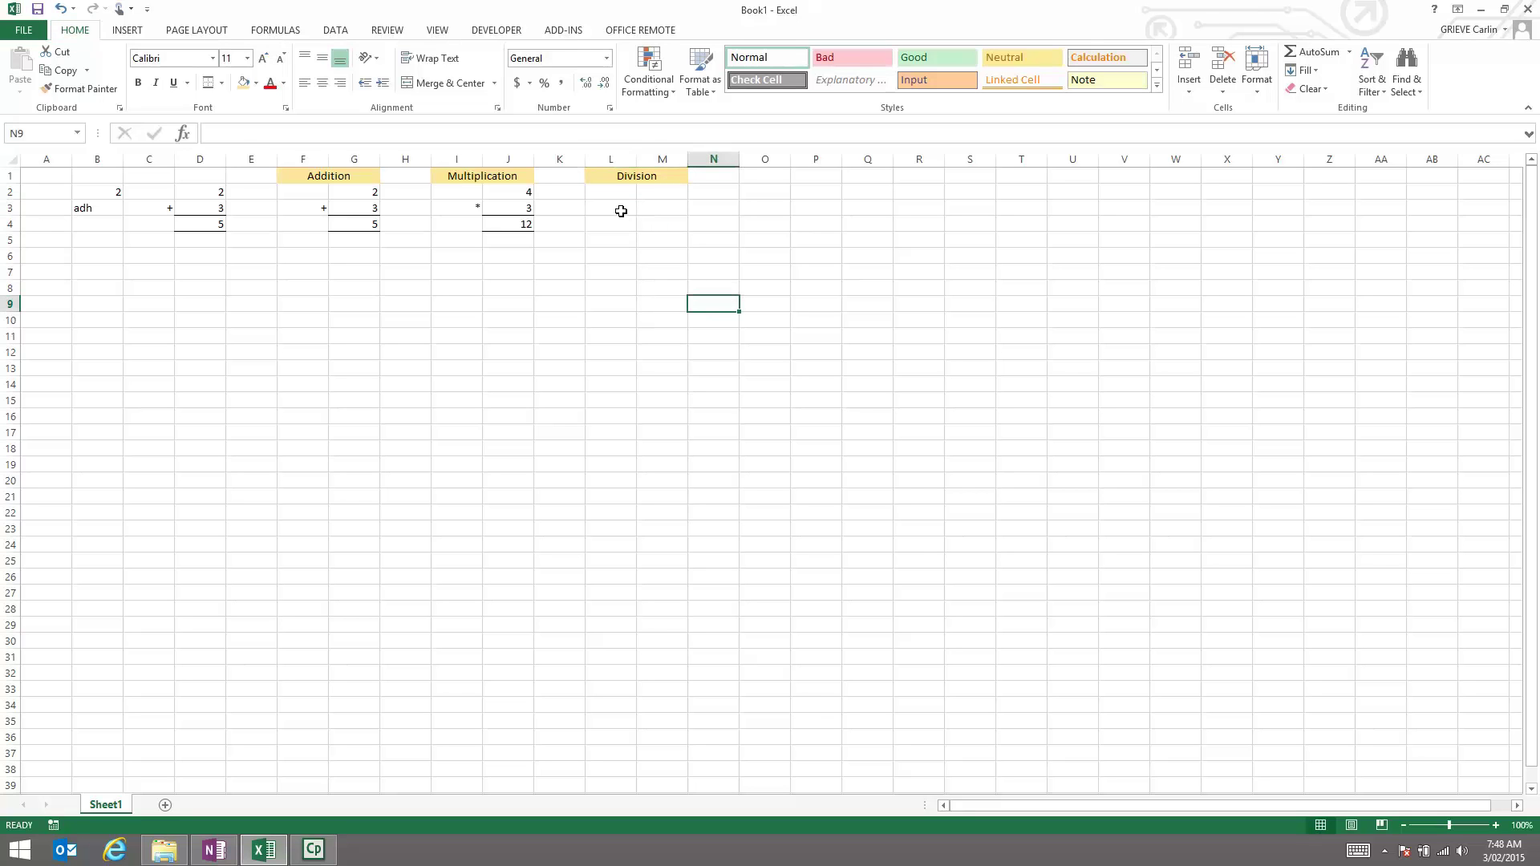
# Step: Enter the / symbol in L3 and right-align it
pyautogui.click(618, 209)
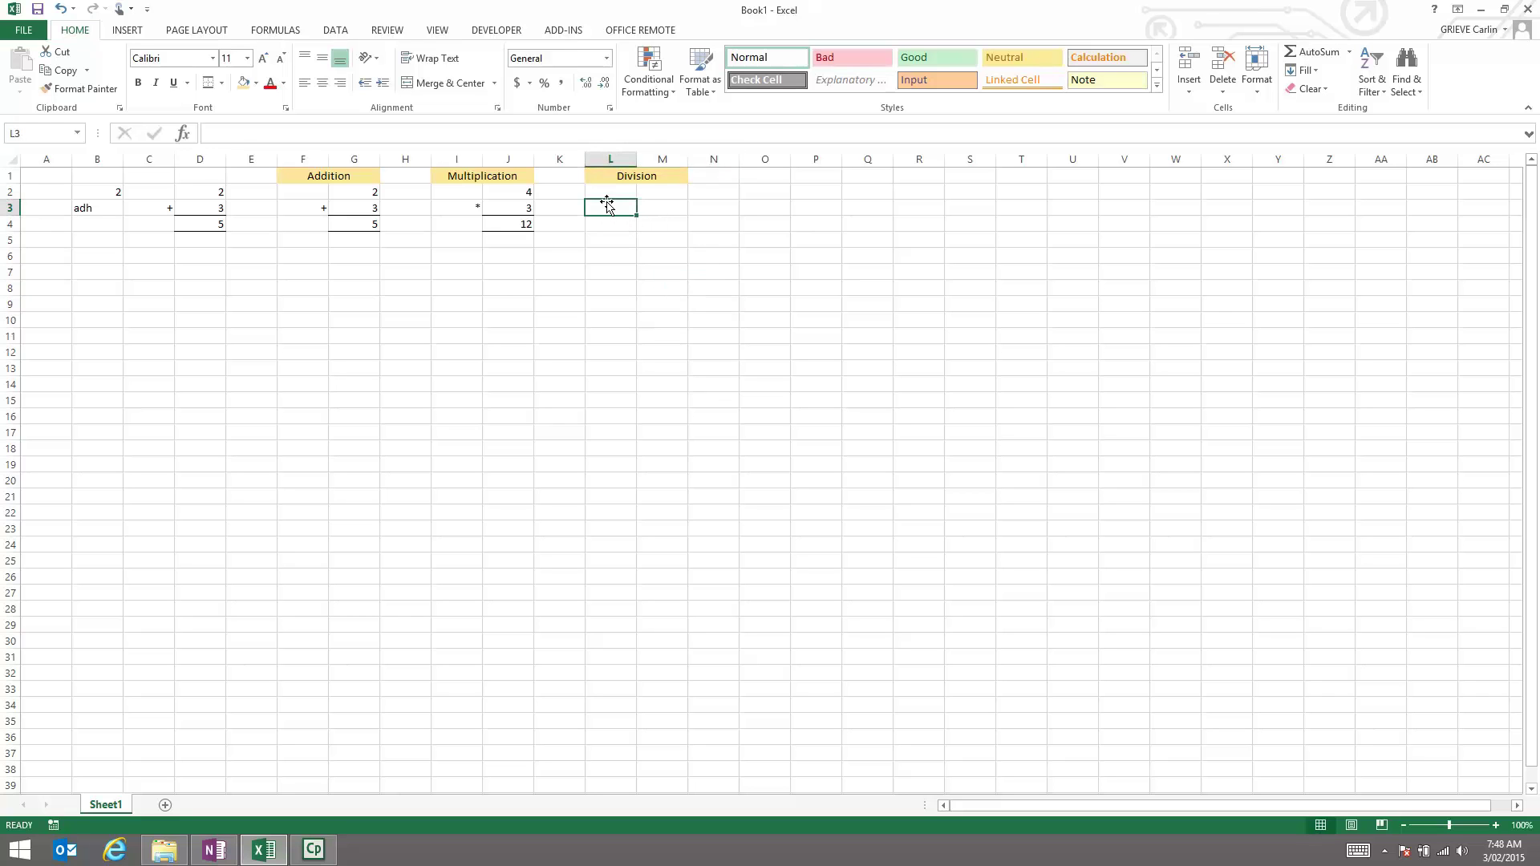
pyautogui.click(263, 134)
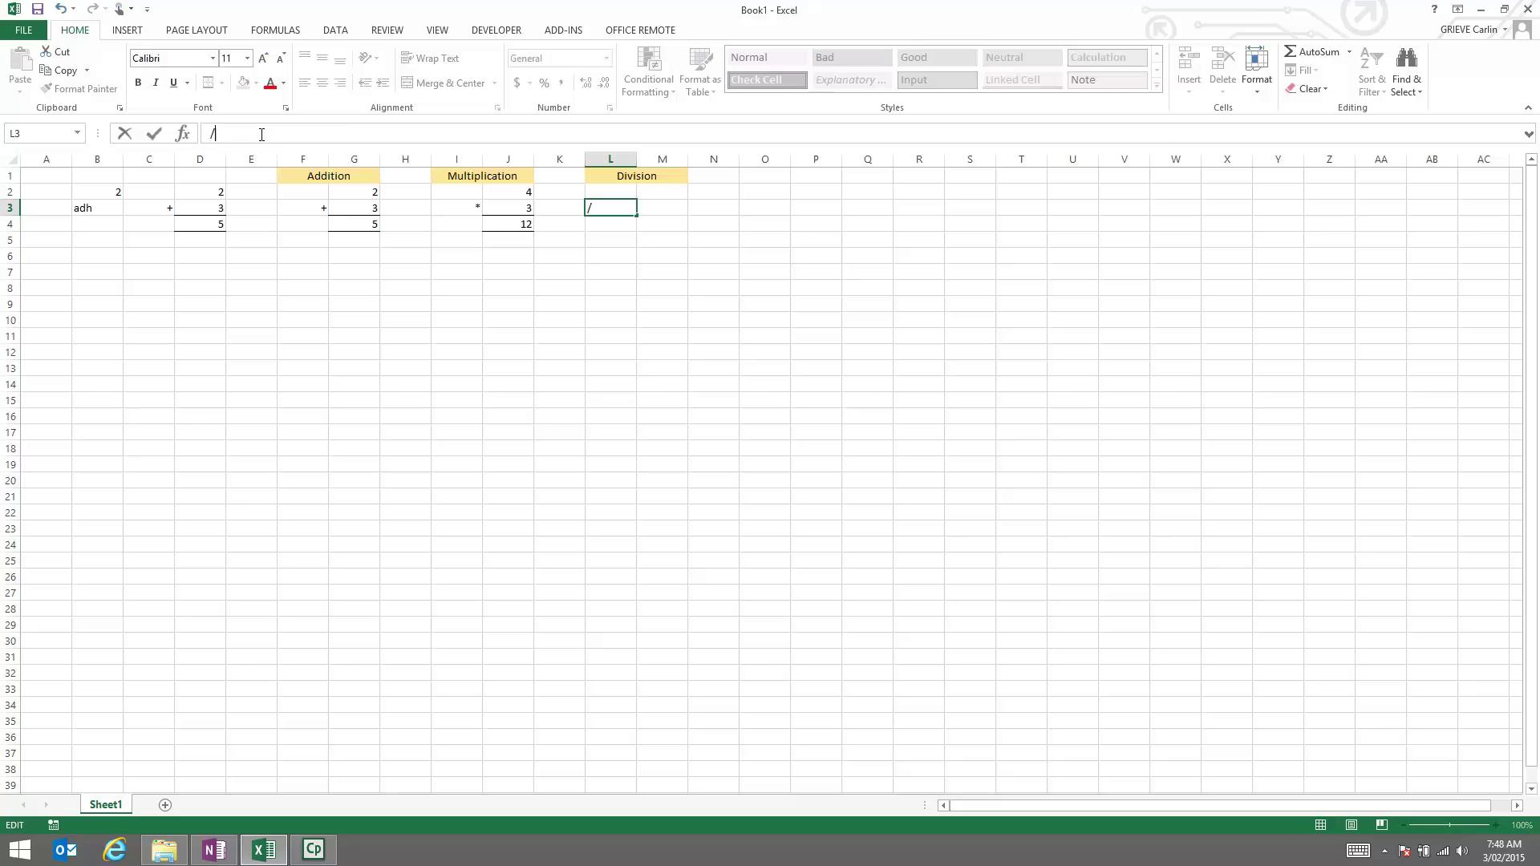
pyautogui.press('Escape')
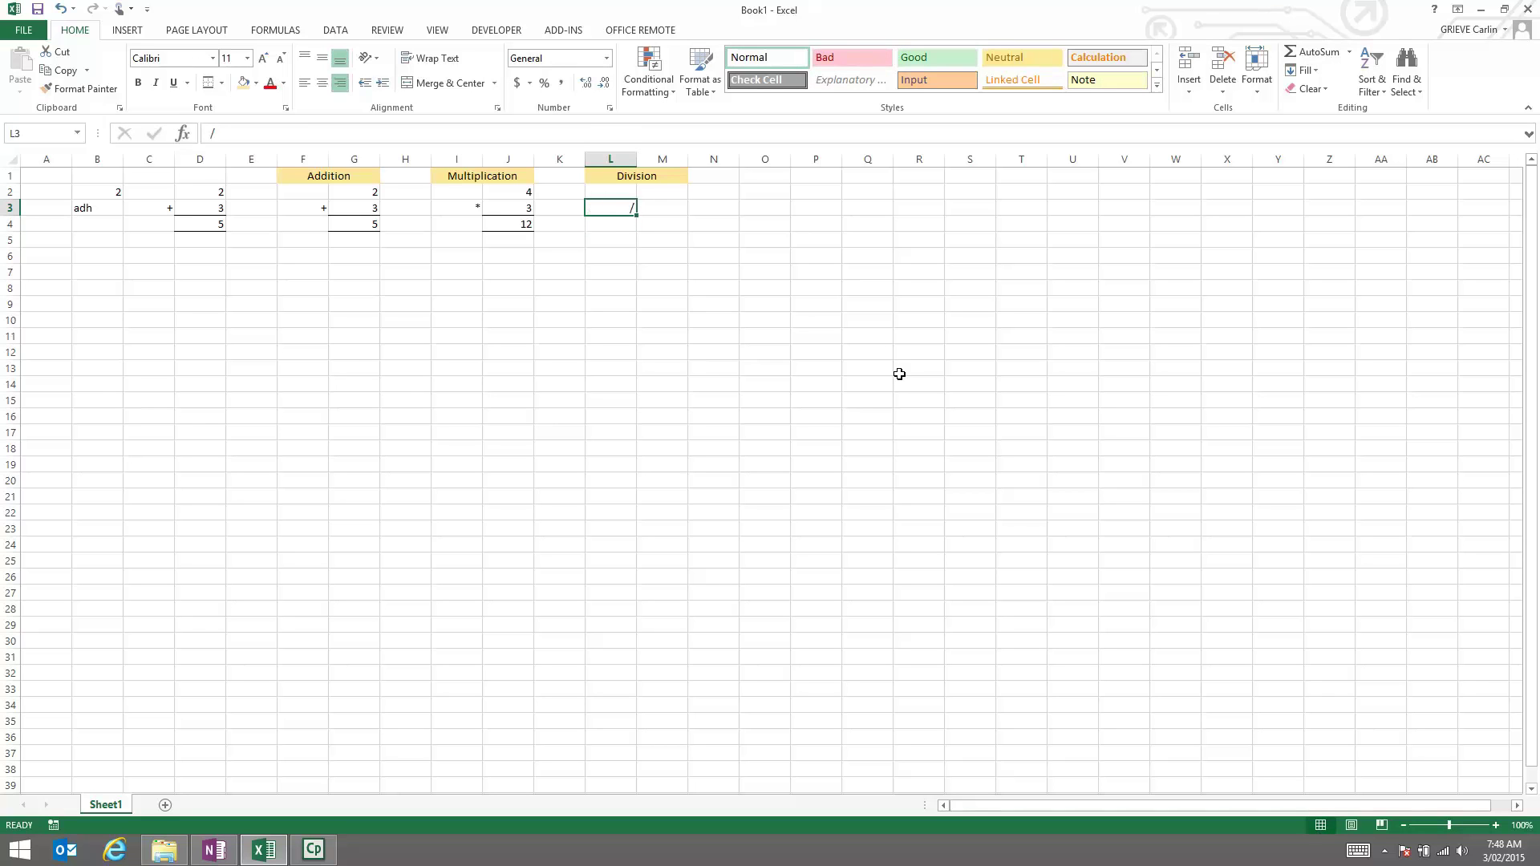
pyautogui.click(341, 83)
pyautogui.click(898, 374)
pyautogui.click(626, 210)
# Step: Enter 12 in M2 and 4 in M3 as the division example
pyautogui.click(672, 202)
pyautogui.click(674, 192)
pyautogui.write('2')
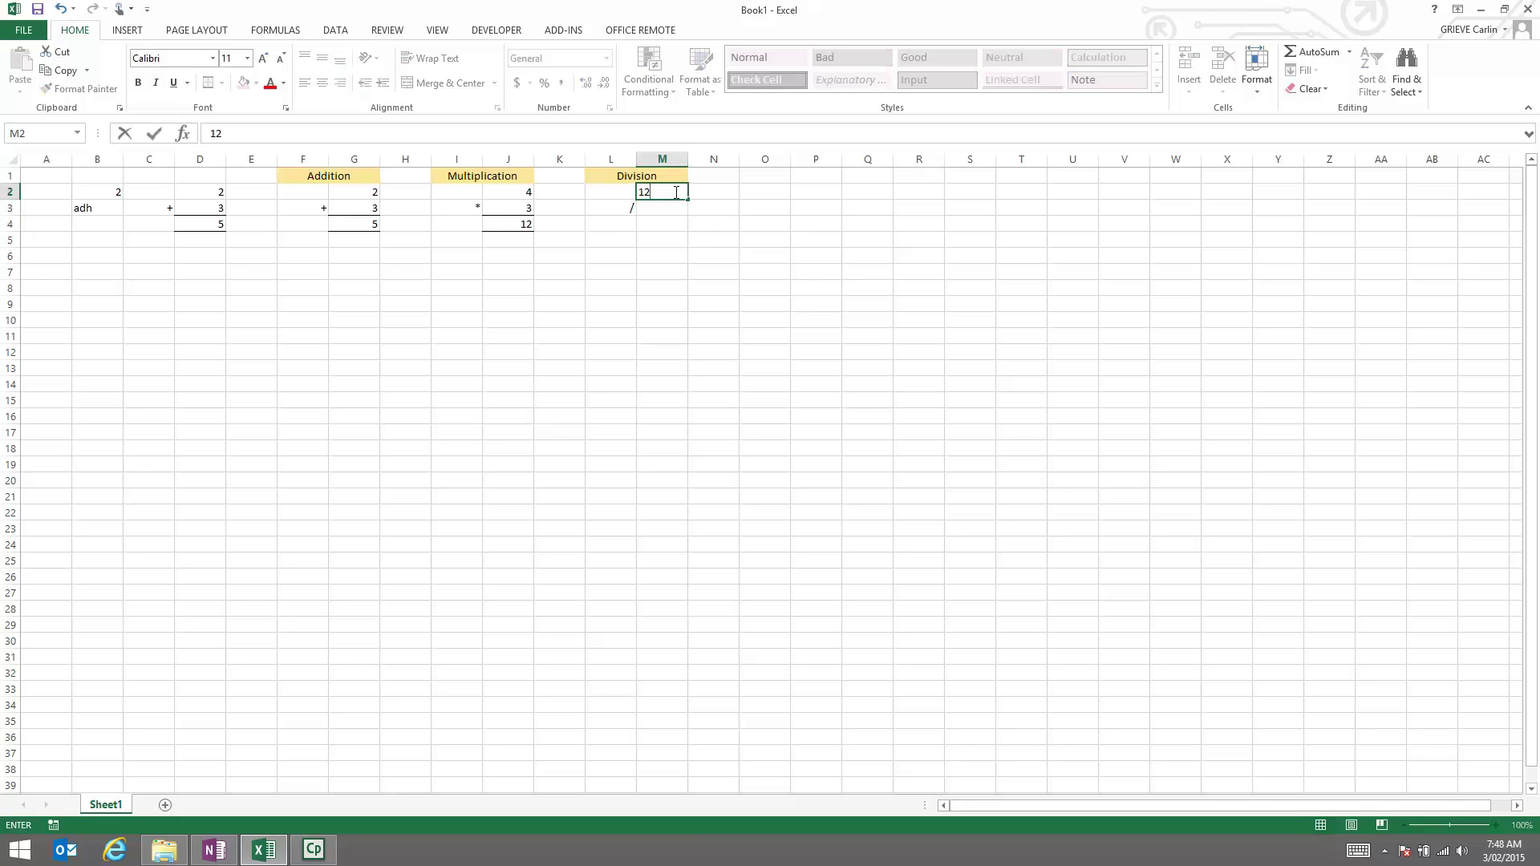
pyautogui.press('Return')
pyautogui.write('4')
pyautogui.press('Return')
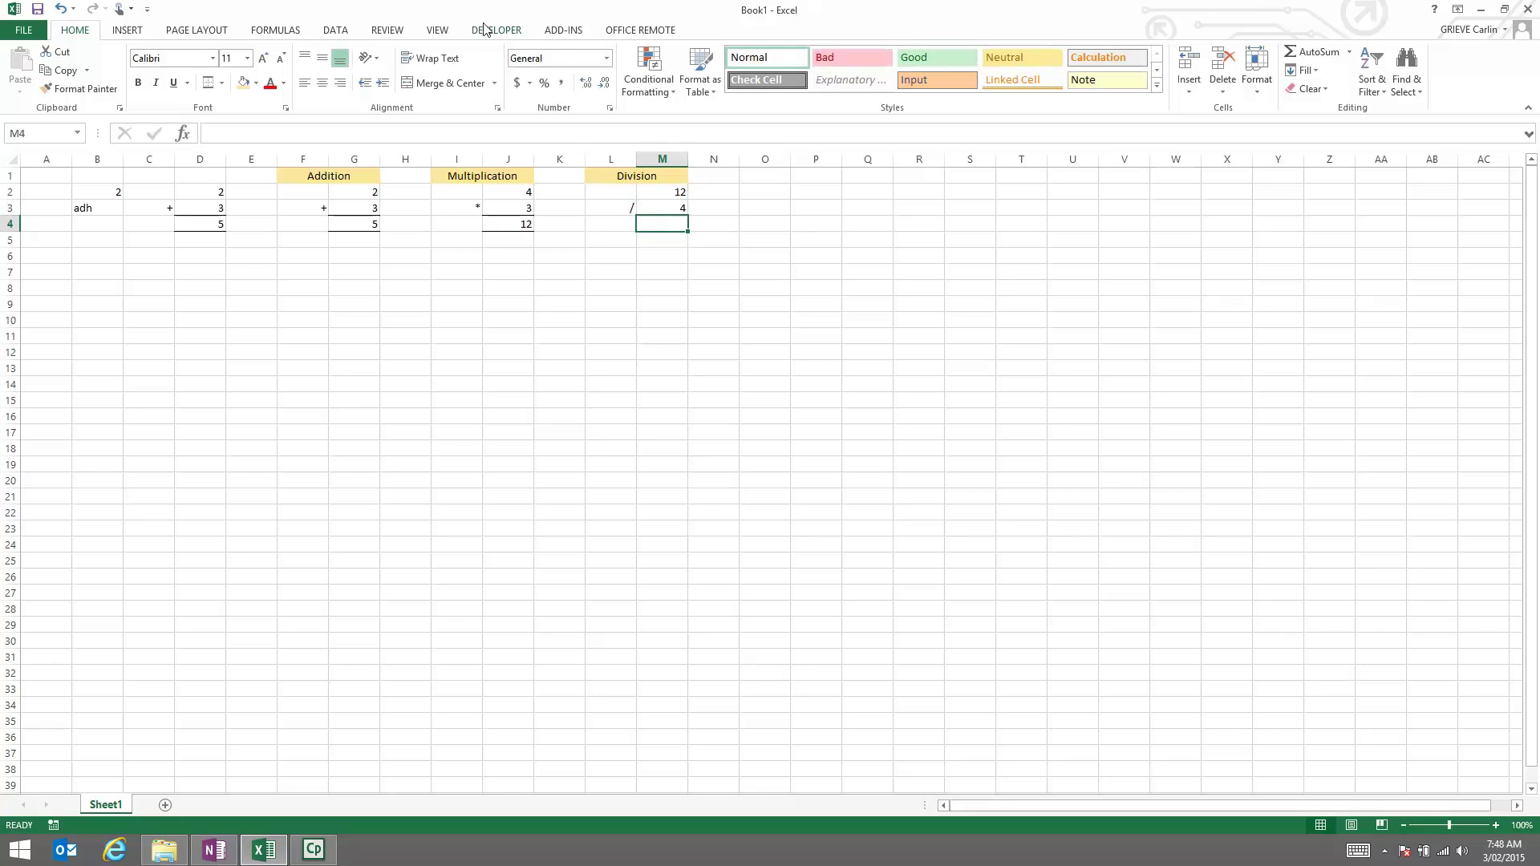
pyautogui.click(816, 448)
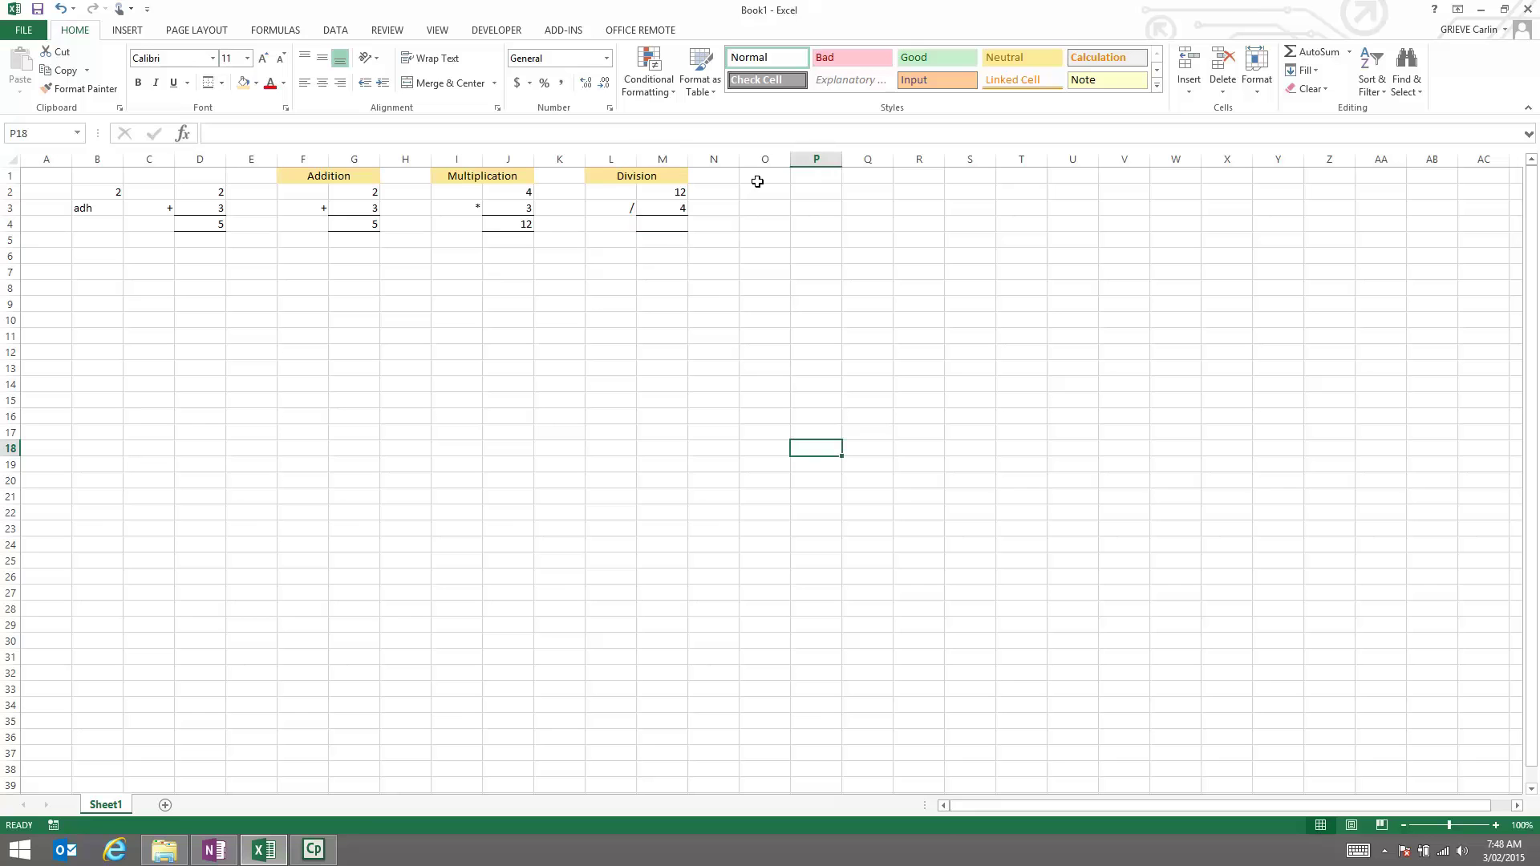
# Step: Merge O1:P1, enter the heading 'Subtraction' and fill it yellow
pyautogui.moveTo(763, 177); pyautogui.dragTo(815, 175)
pyautogui.click(447, 83)
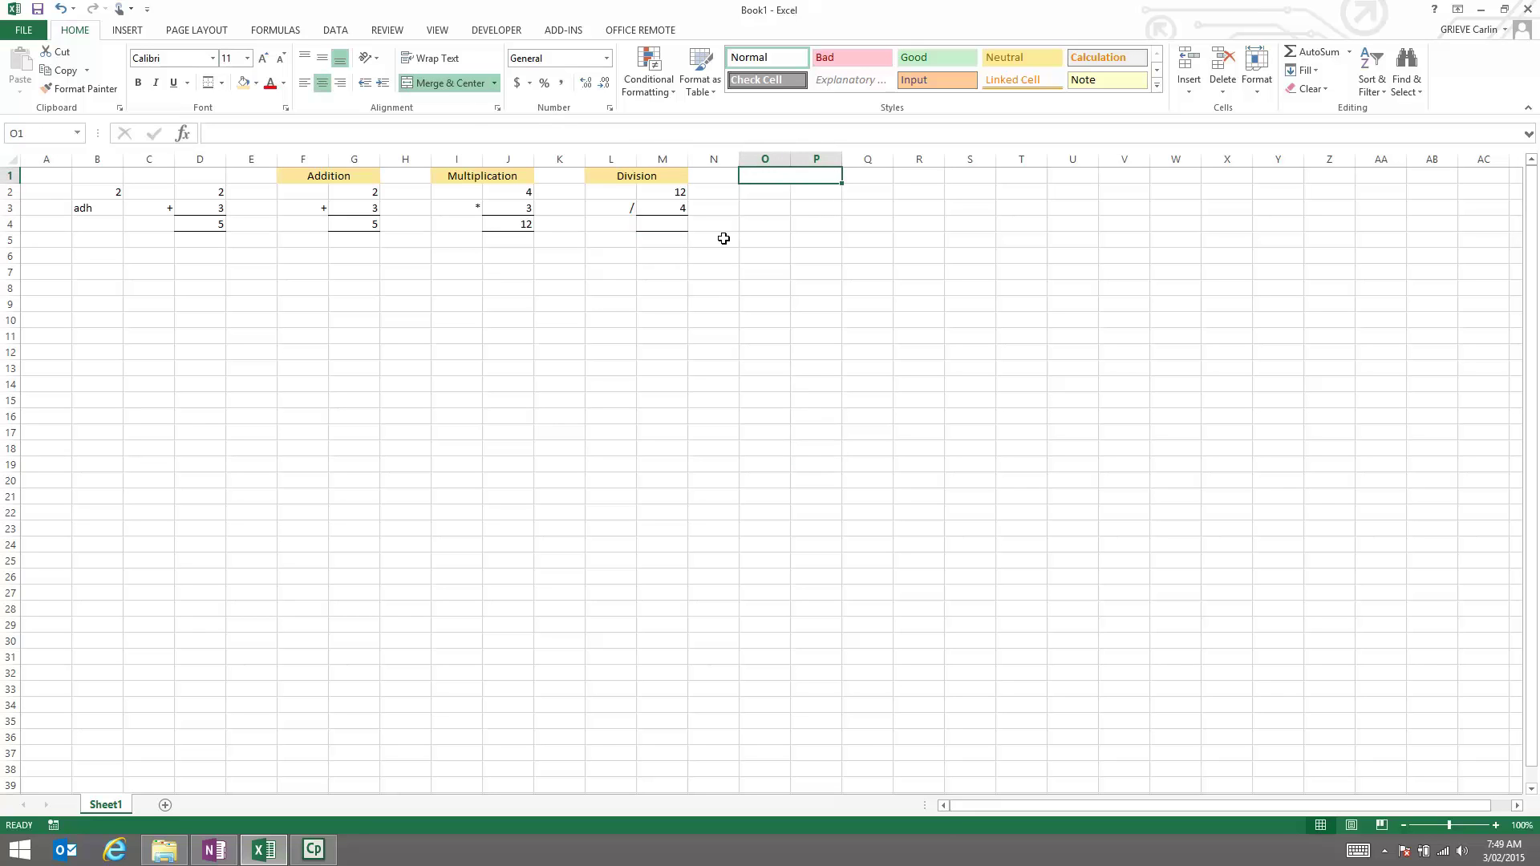
pyautogui.write('Subtraction')
pyautogui.press('Return')
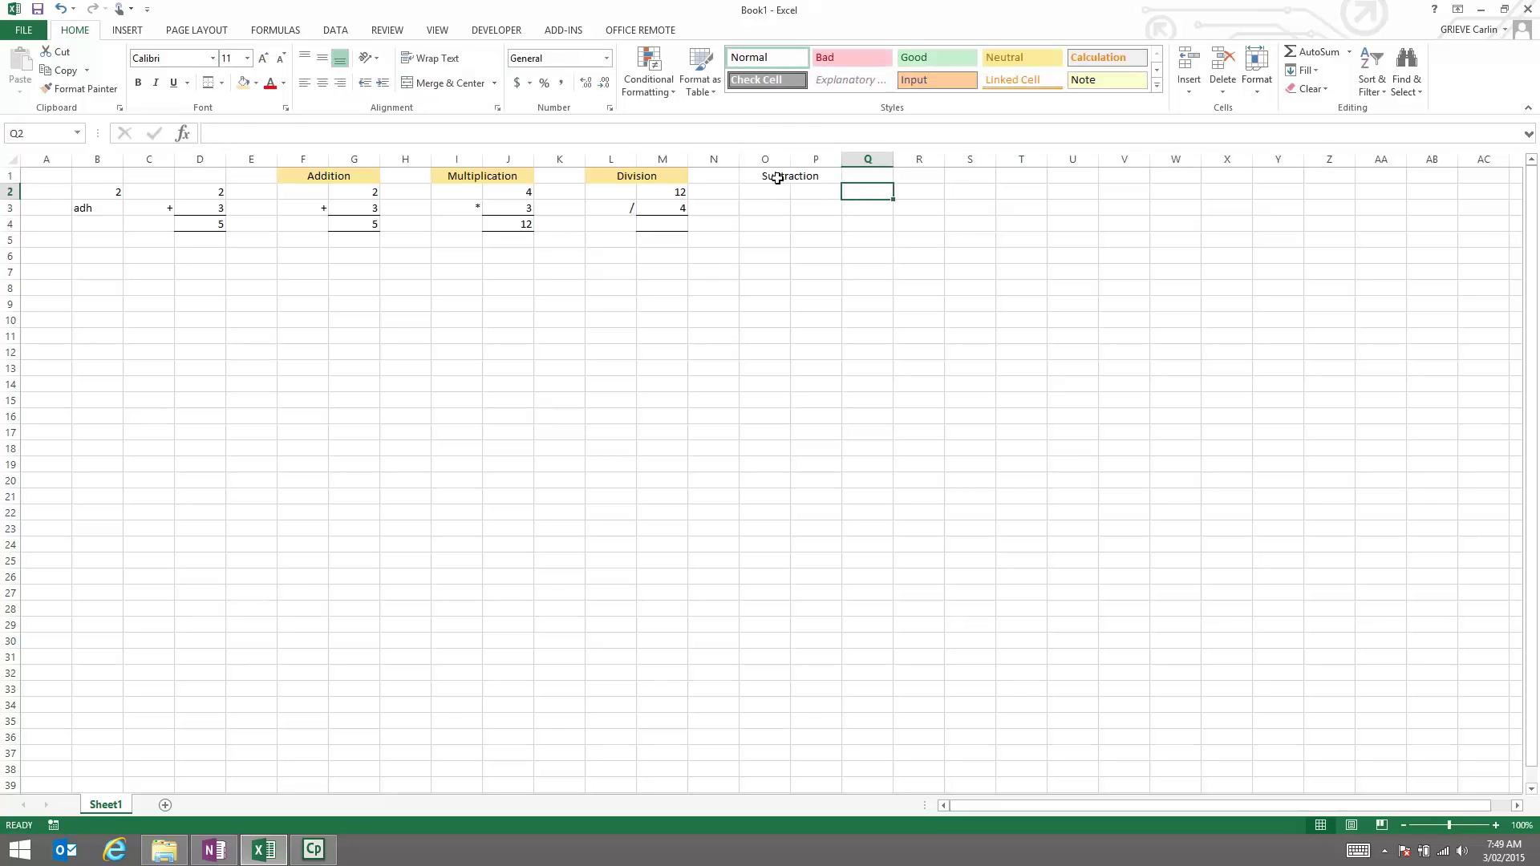
pyautogui.click(772, 176)
pyautogui.click(243, 83)
# Step: Enter a minus symbol in O3, correcting the stray entries
pyautogui.click(786, 209)
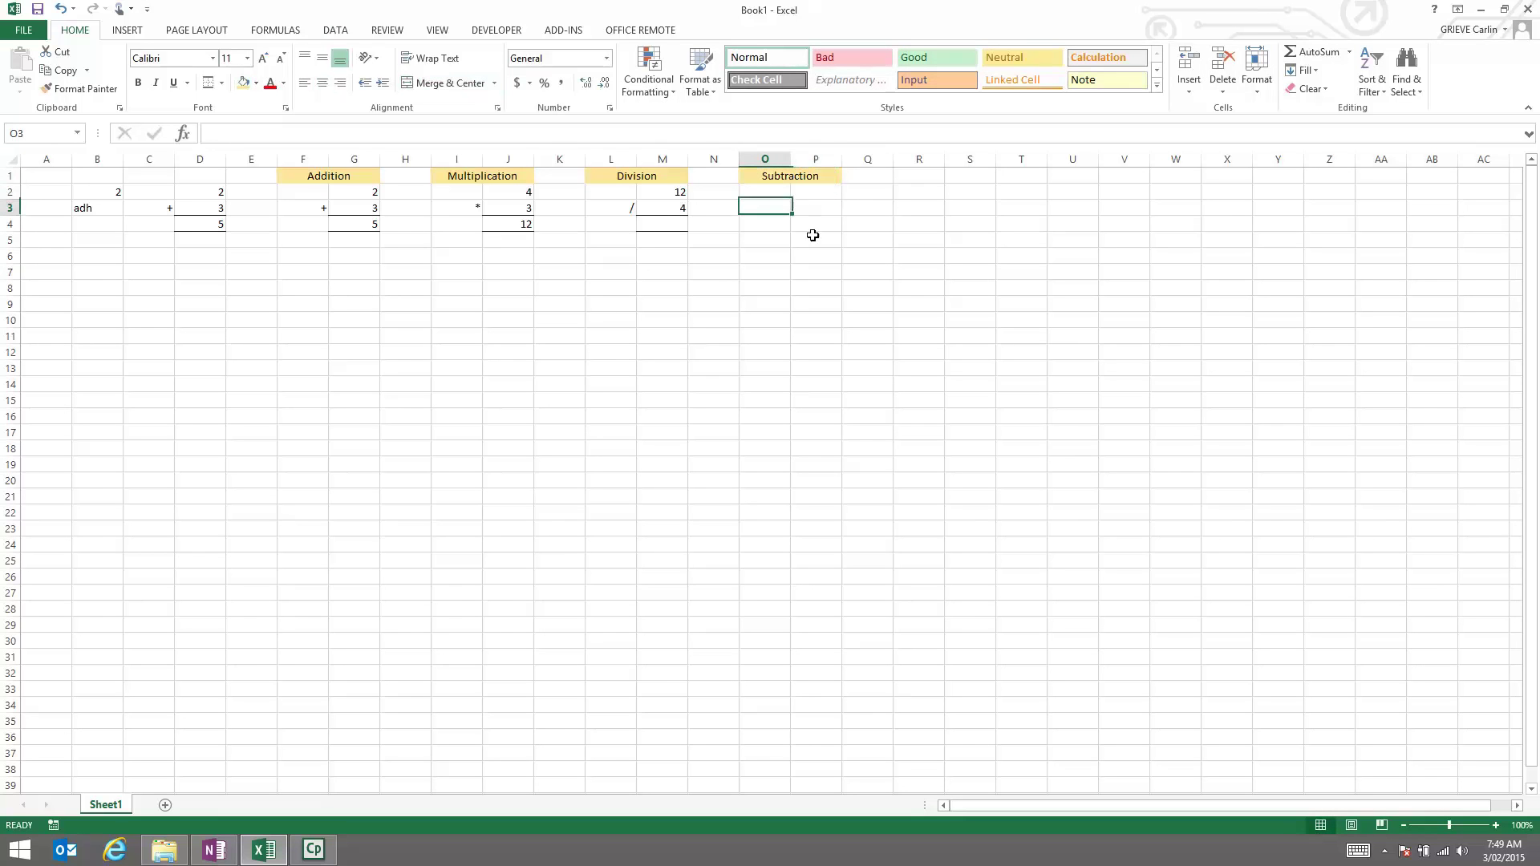
pyautogui.write('-')
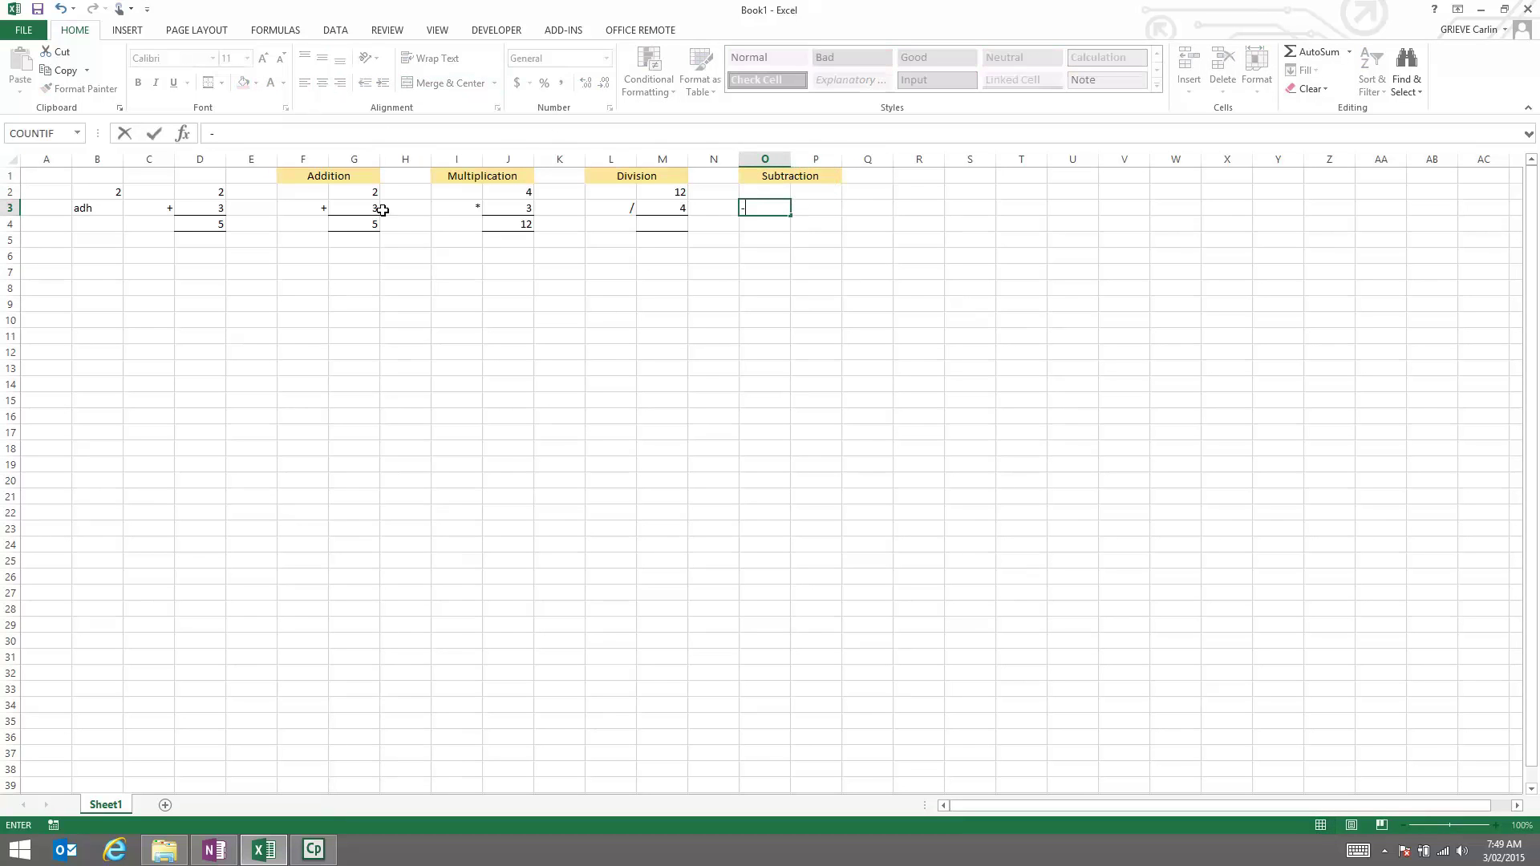
pyautogui.click(1079, 530)
pyautogui.press('Escape')
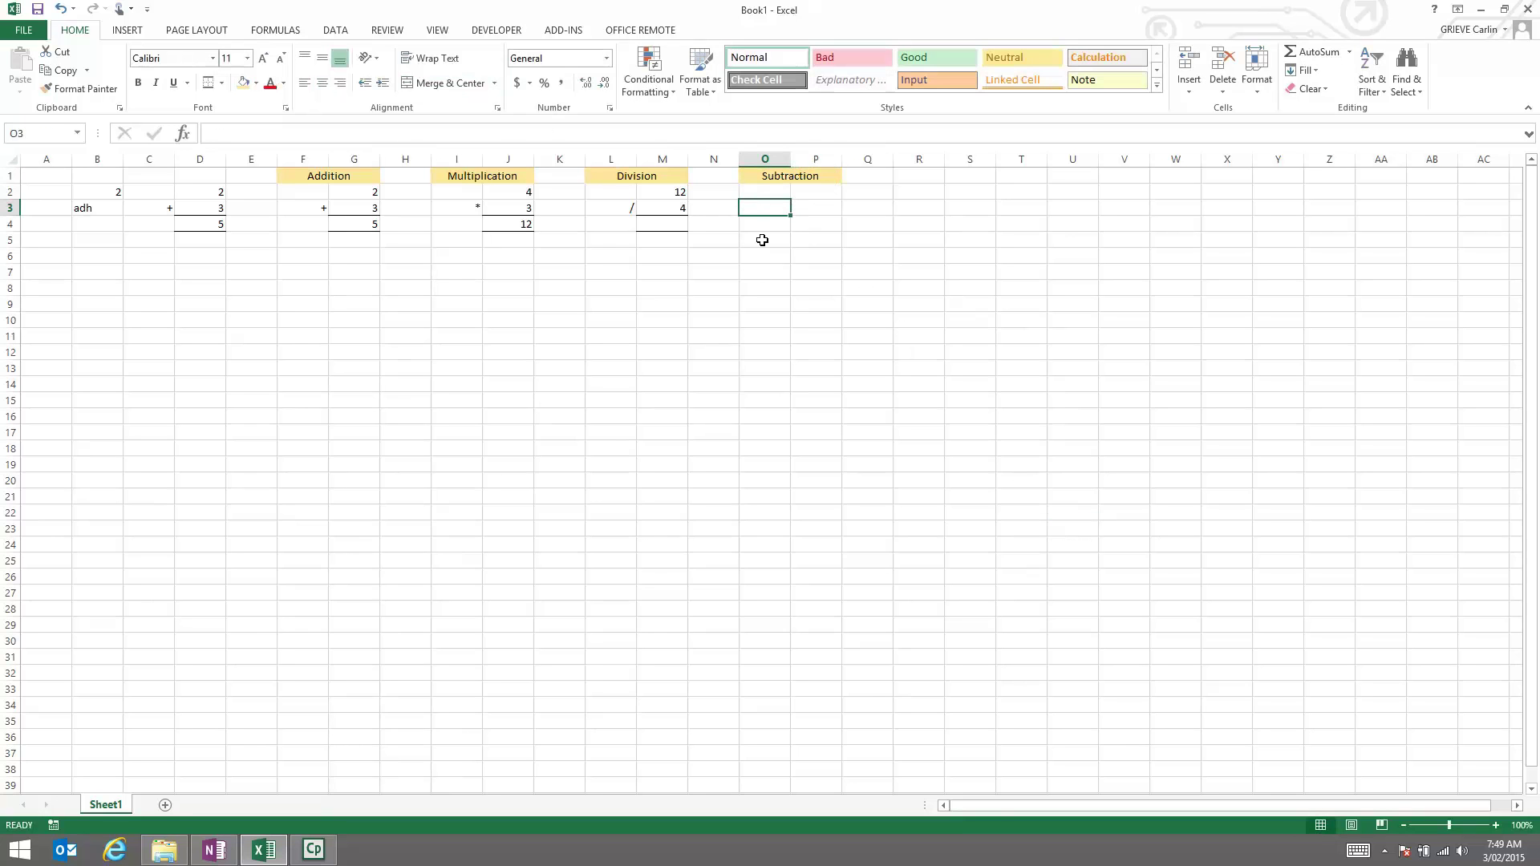
pyautogui.write('-')
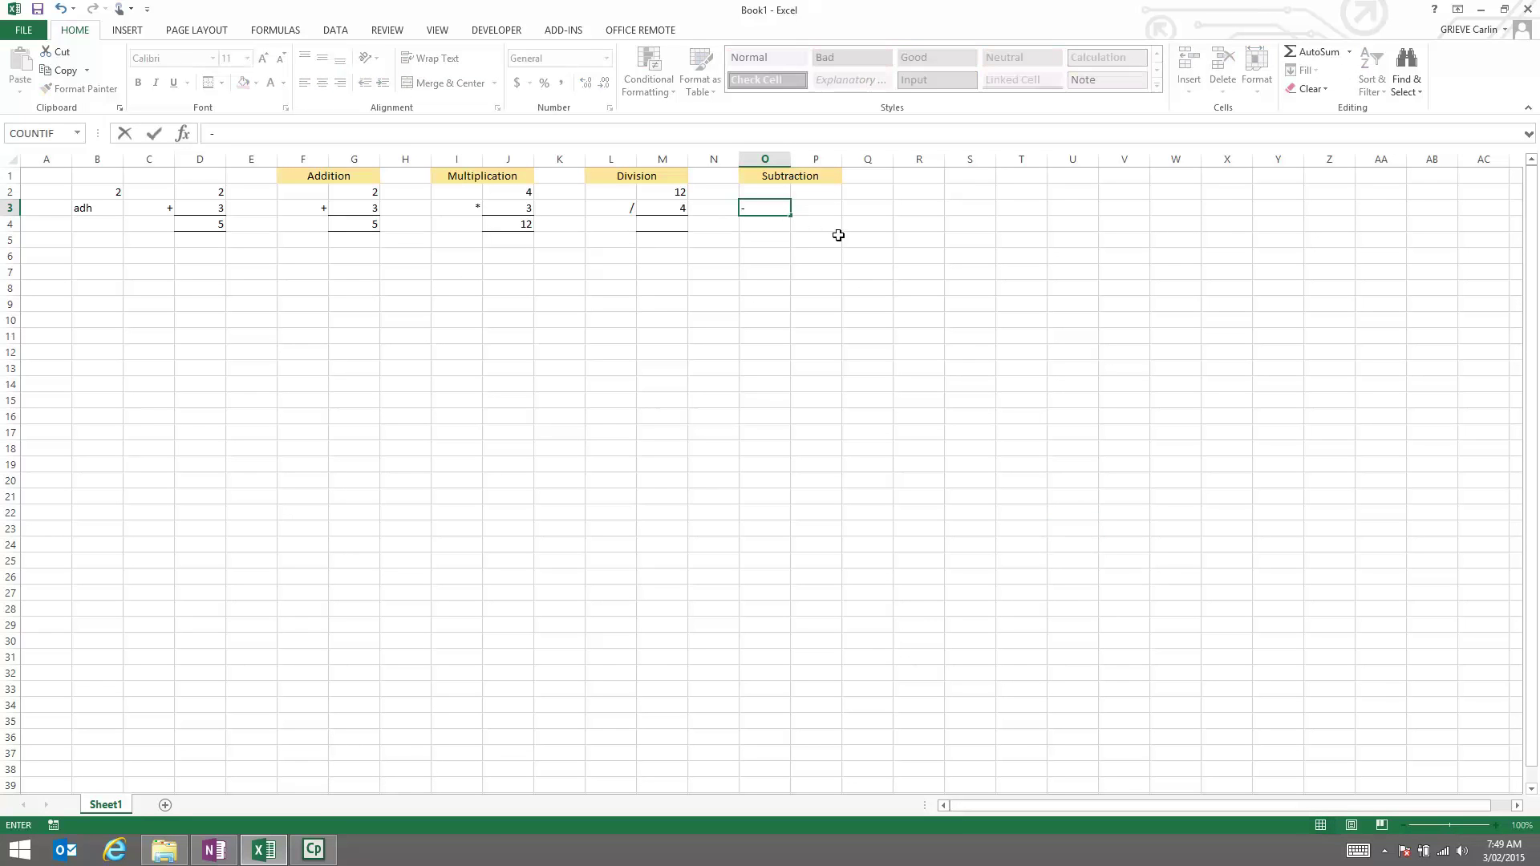
pyautogui.click(646, 334)
pyautogui.click(903, 361)
pyautogui.click(799, 395)
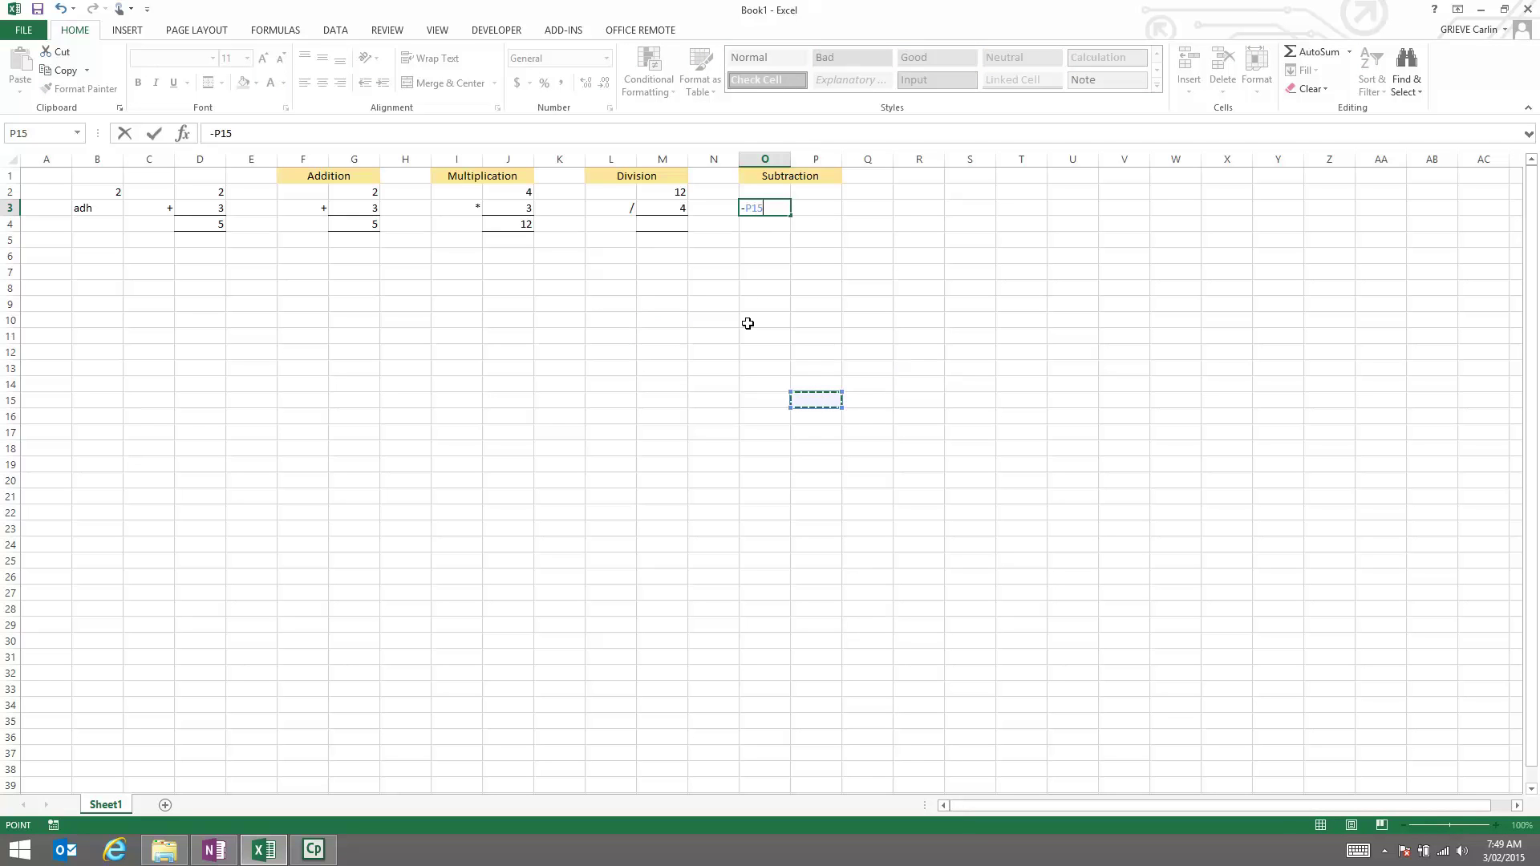
pyautogui.press('BackSpace')
pyautogui.press('BackSpace')
pyautogui.press('BackSpace')
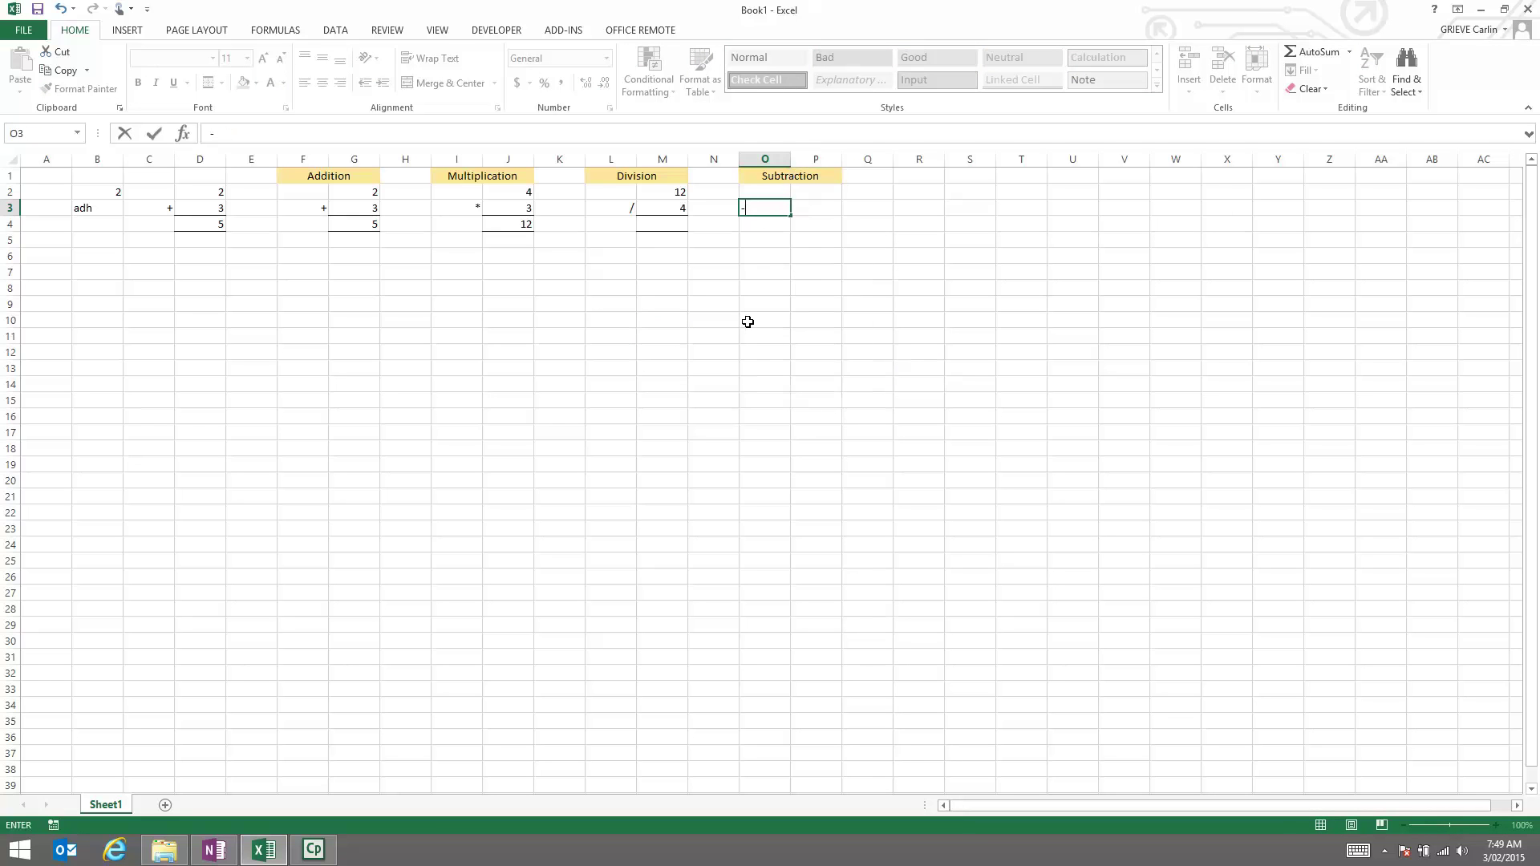
pyautogui.press('Return')
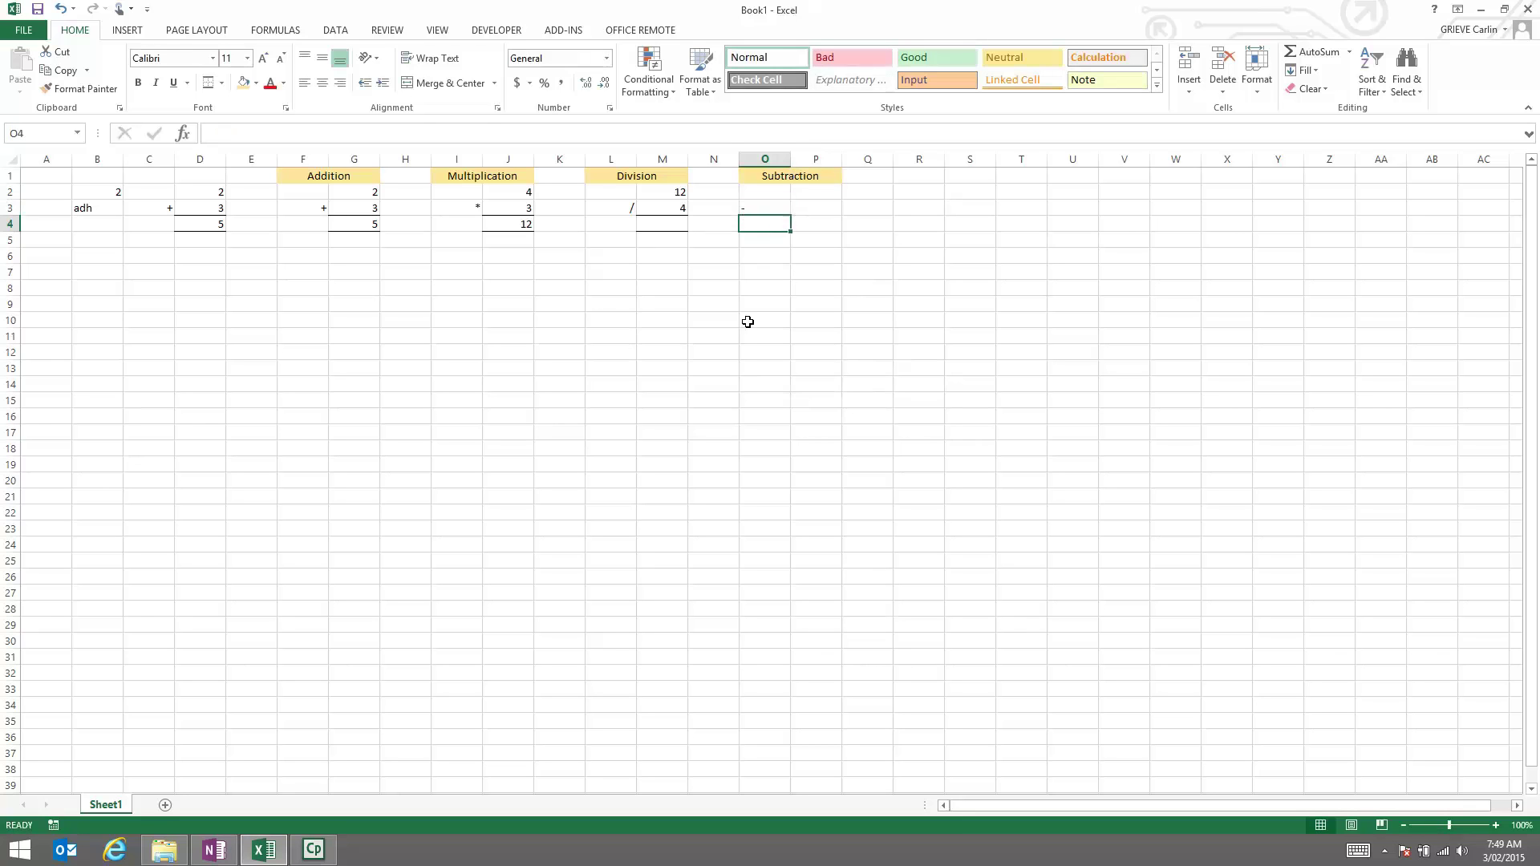
# Step: Right-align the minus in O3 and add an answer line at P4
pyautogui.click(754, 207)
pyautogui.click(341, 83)
pyautogui.click(774, 304)
pyautogui.click(801, 221)
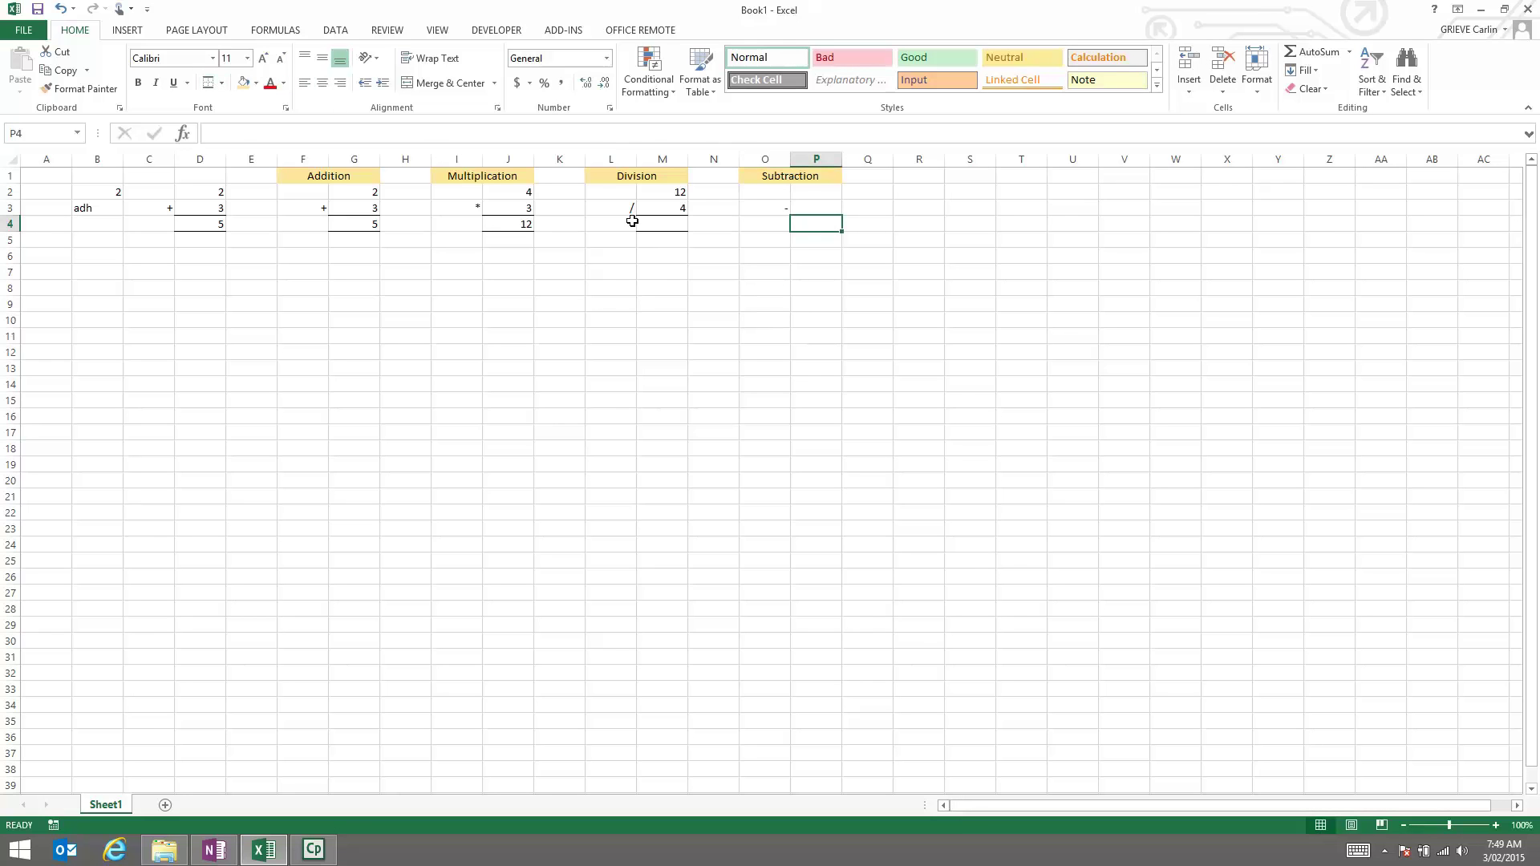
pyautogui.click(736, 417)
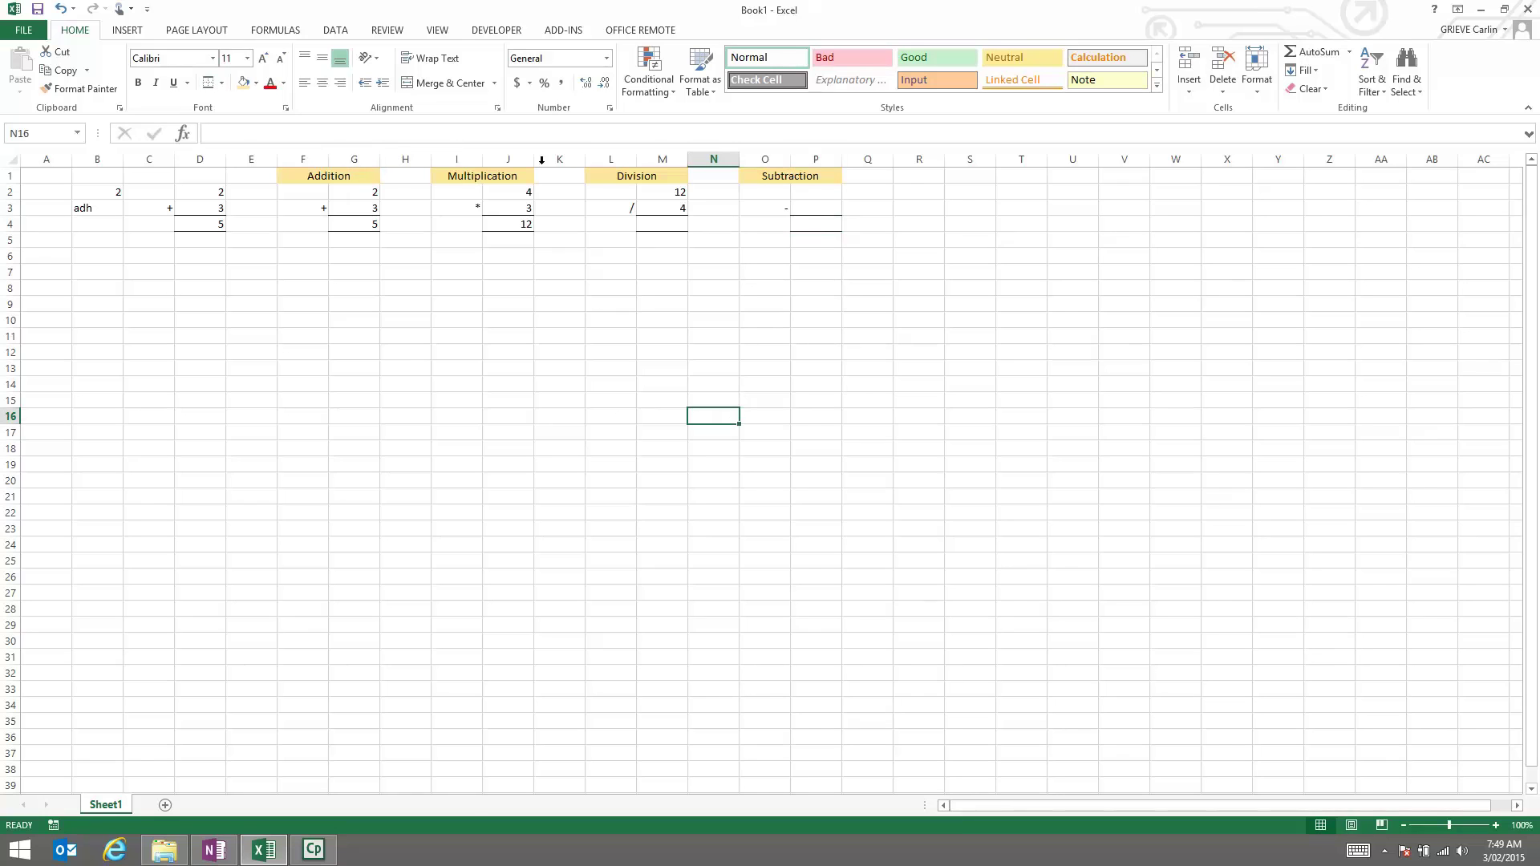
# Step: Merge R1:S1, fill it yellow and enter the heading 'Power Of'
pyautogui.moveTo(918, 175); pyautogui.dragTo(956, 173)
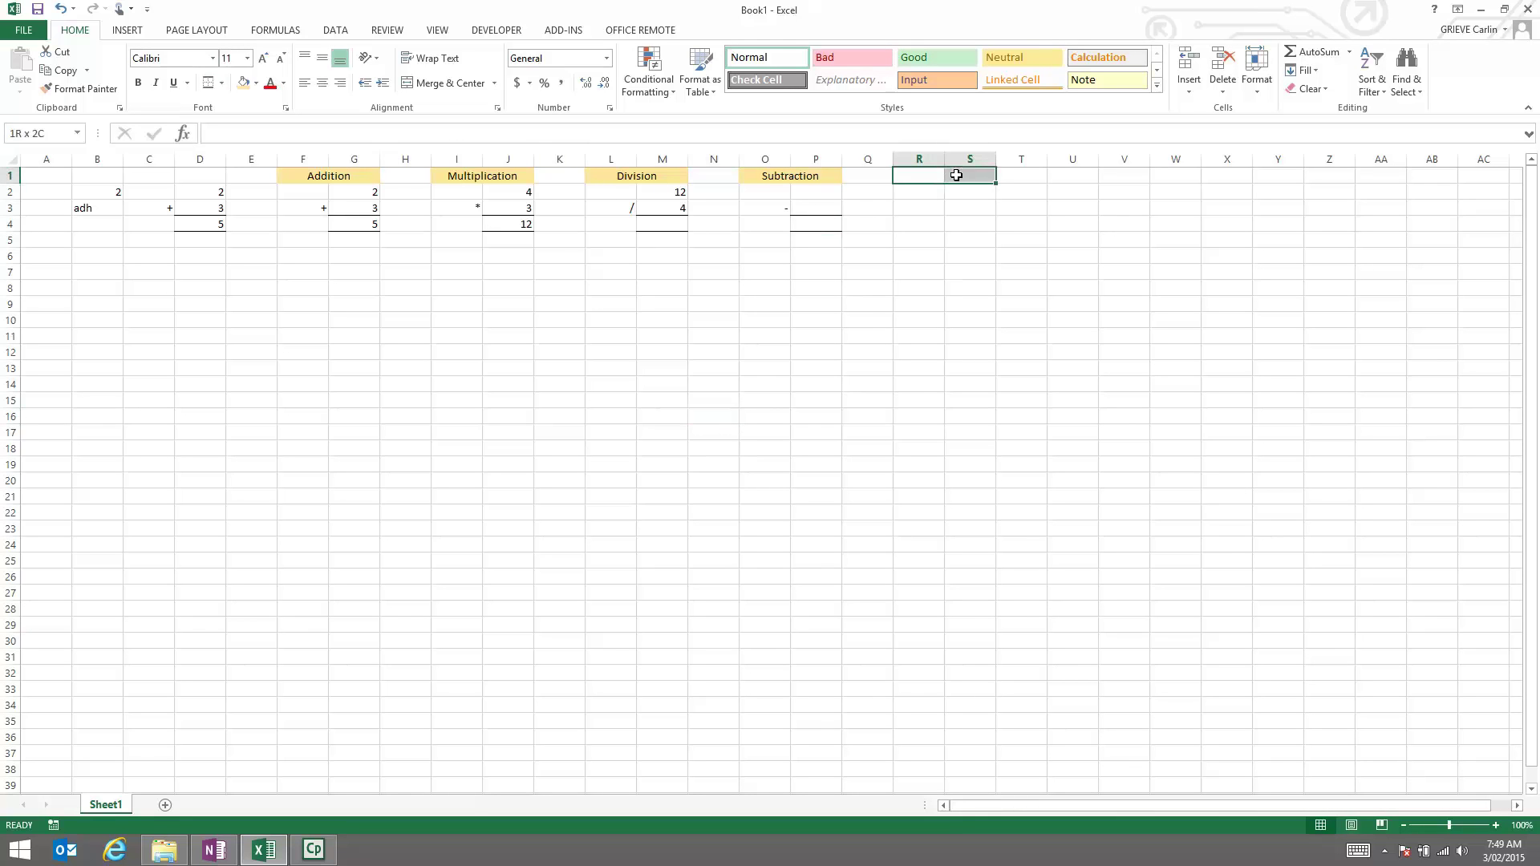
pyautogui.click(433, 83)
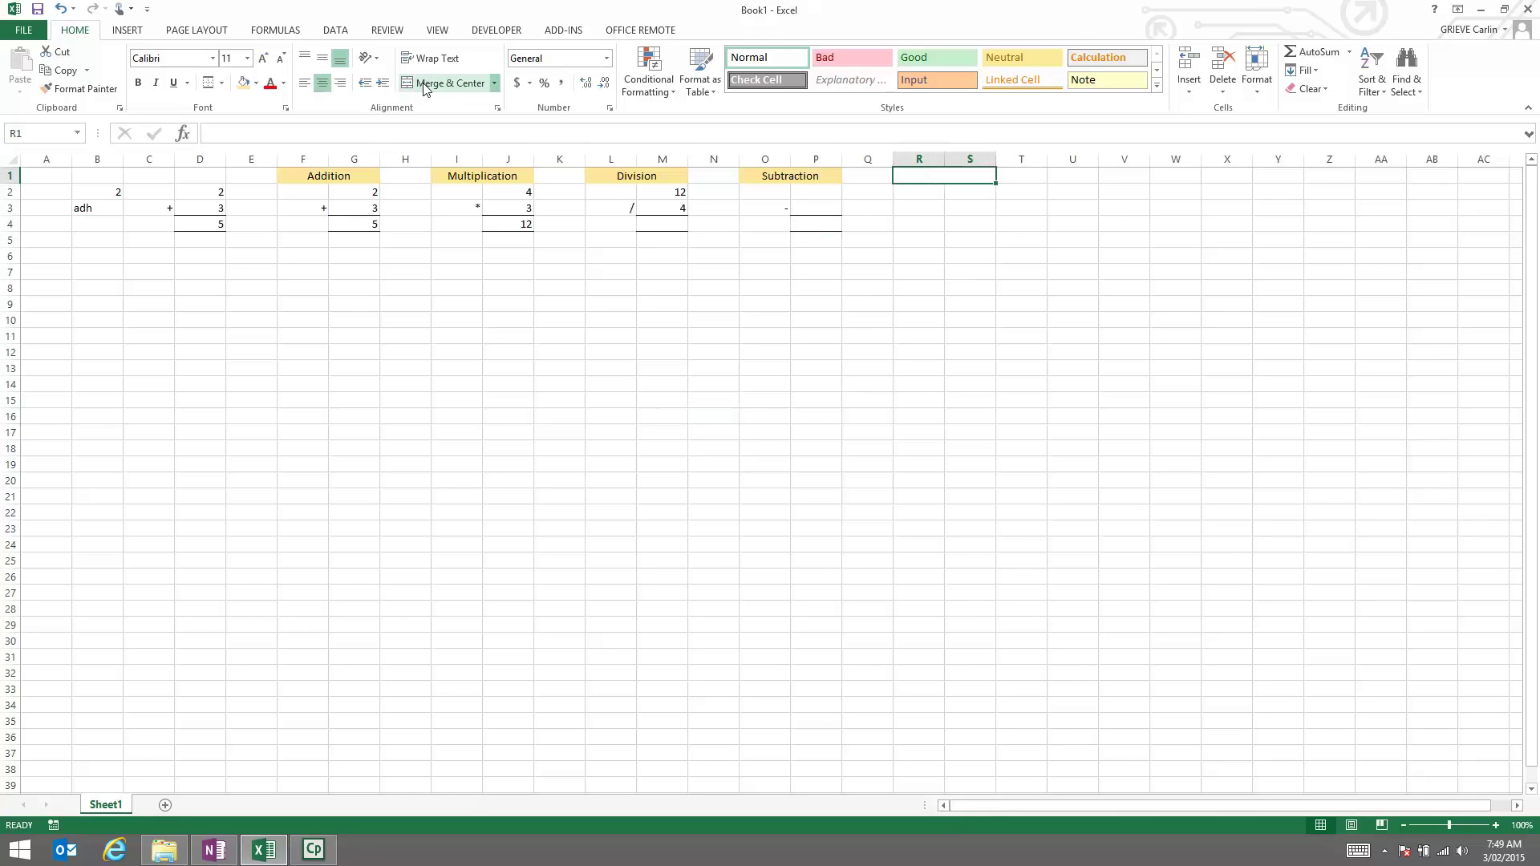
pyautogui.click(244, 83)
pyautogui.write('P')
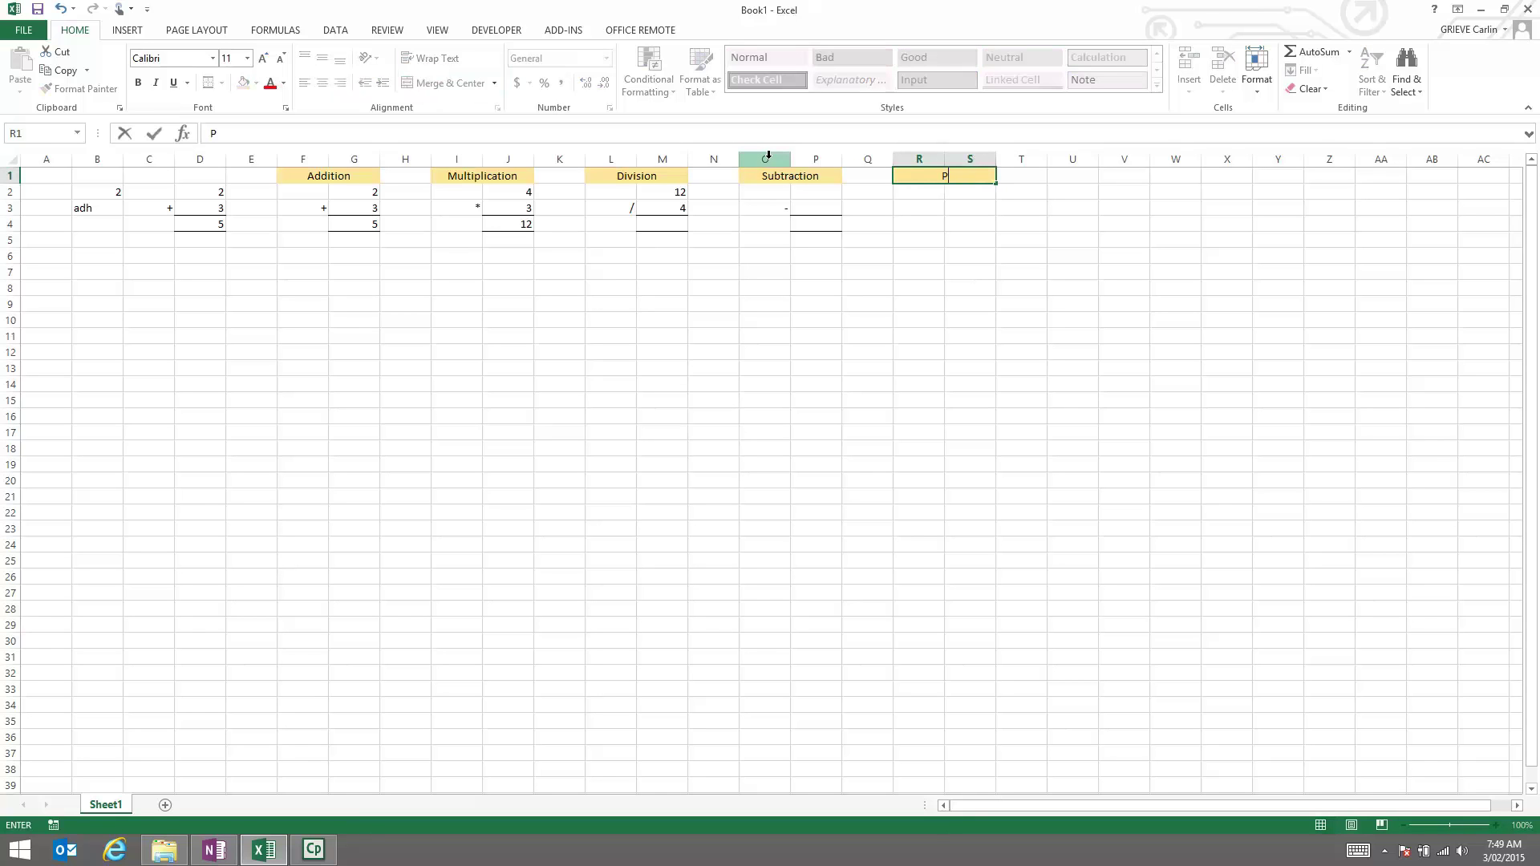
pyautogui.write('ower OF')
pyautogui.press('BackSpace')
pyautogui.write('f')
pyautogui.press('Return')
pyautogui.press('Return')
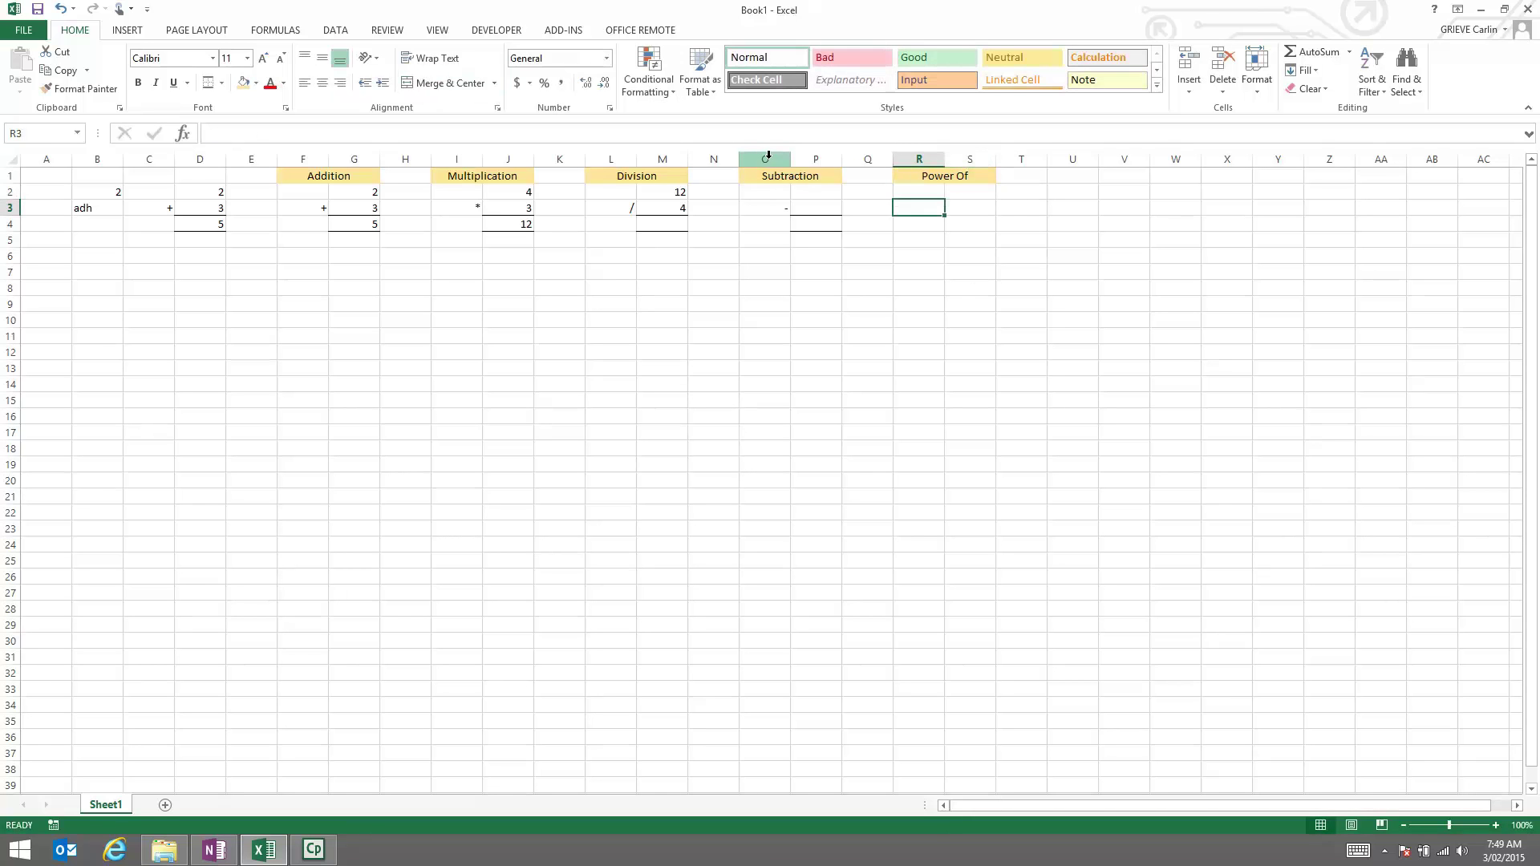
# Step: Enter a right-aligned ^ symbol in R3 and an answer line at S4
pyautogui.write('^')
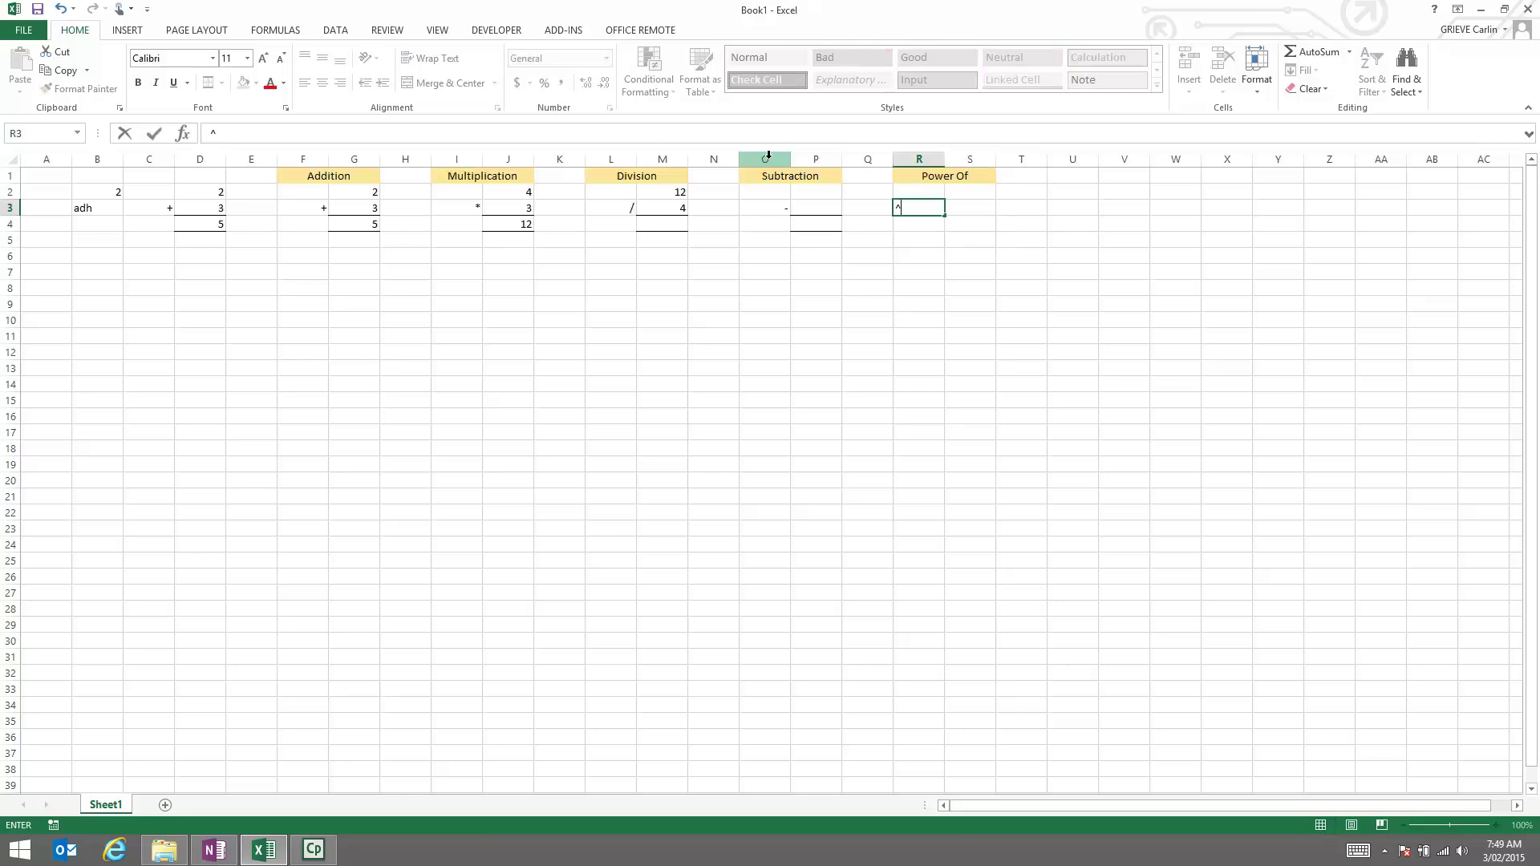
pyautogui.click(1040, 320)
pyautogui.click(930, 212)
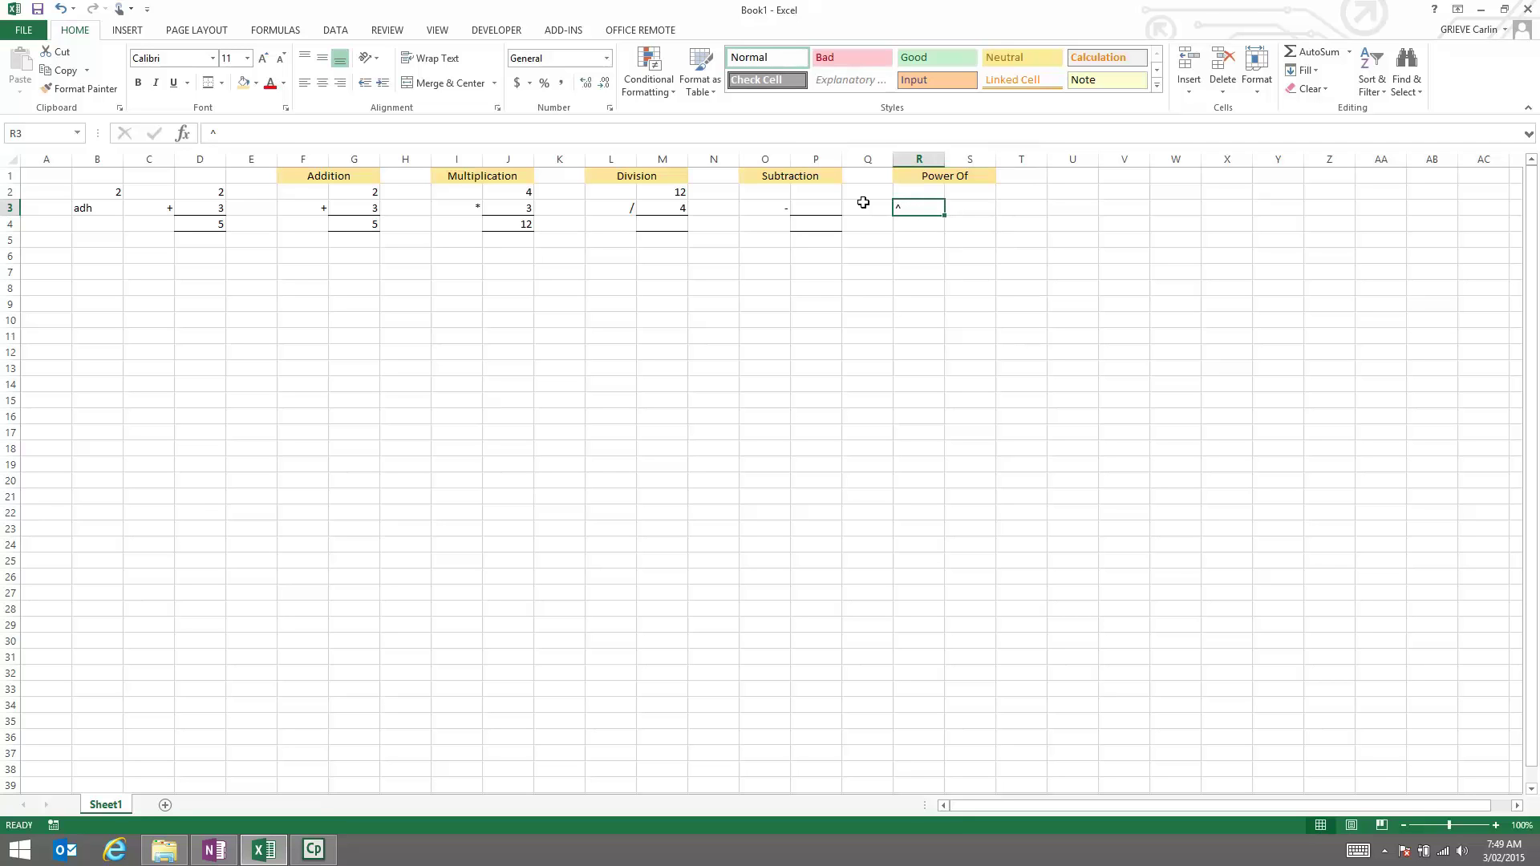
pyautogui.click(340, 83)
pyautogui.click(958, 229)
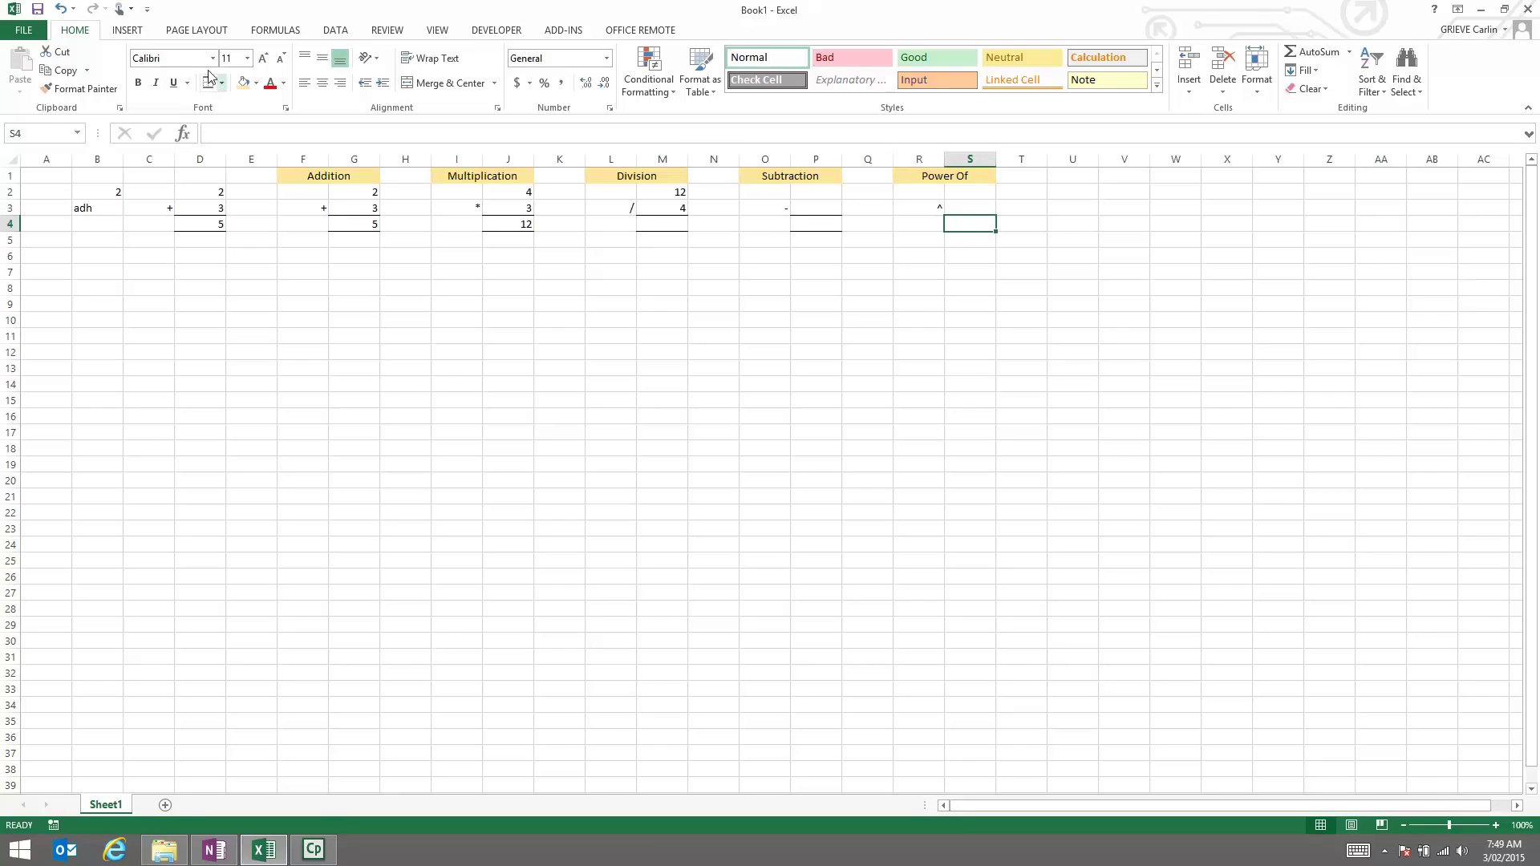
pyautogui.click(812, 340)
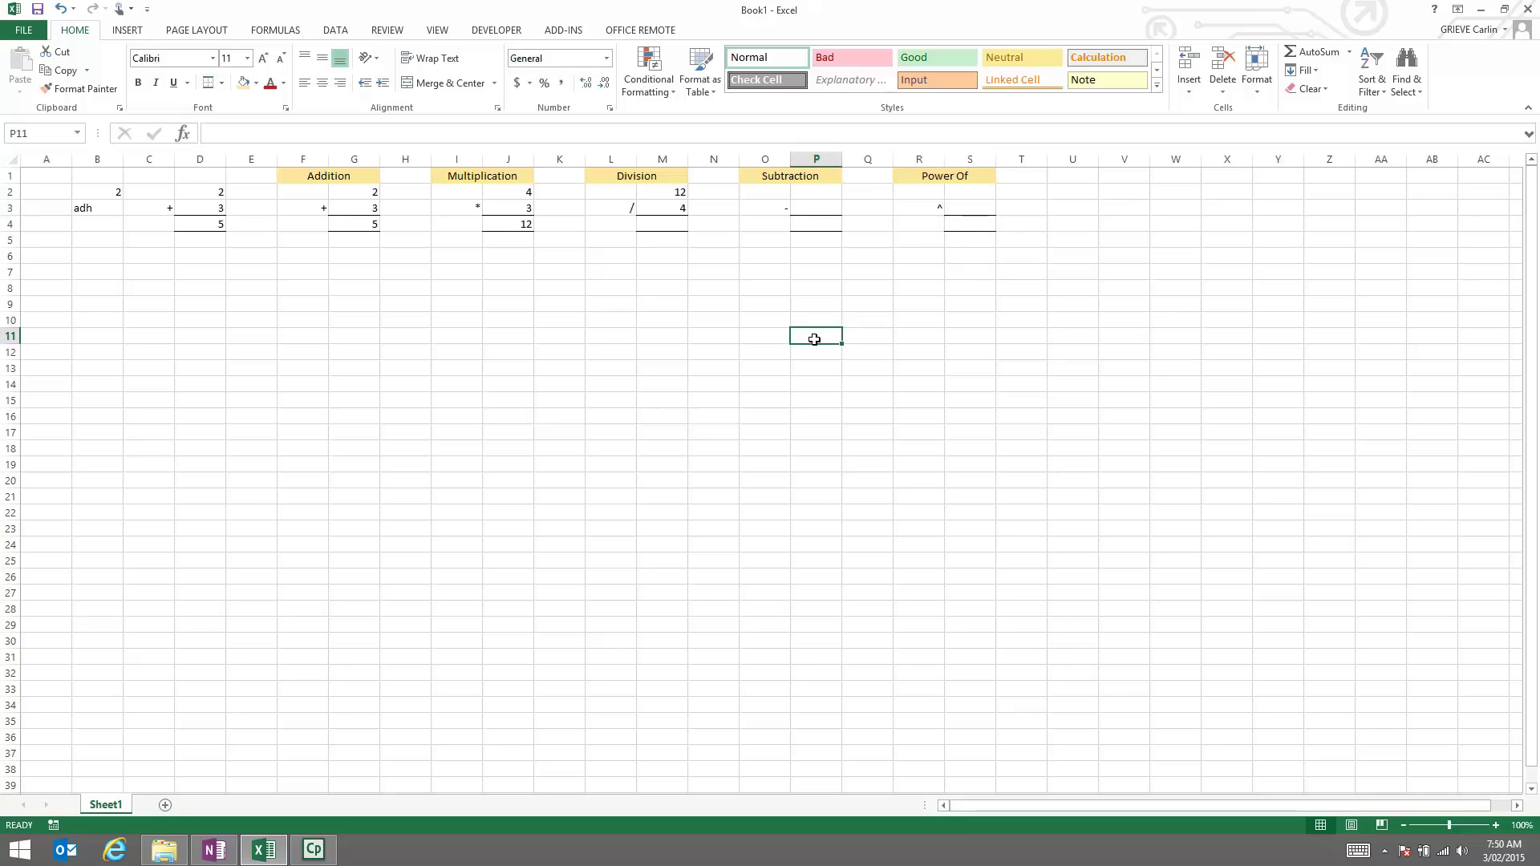
pyautogui.moveTo(303, 176); pyautogui.dragTo(983, 232)
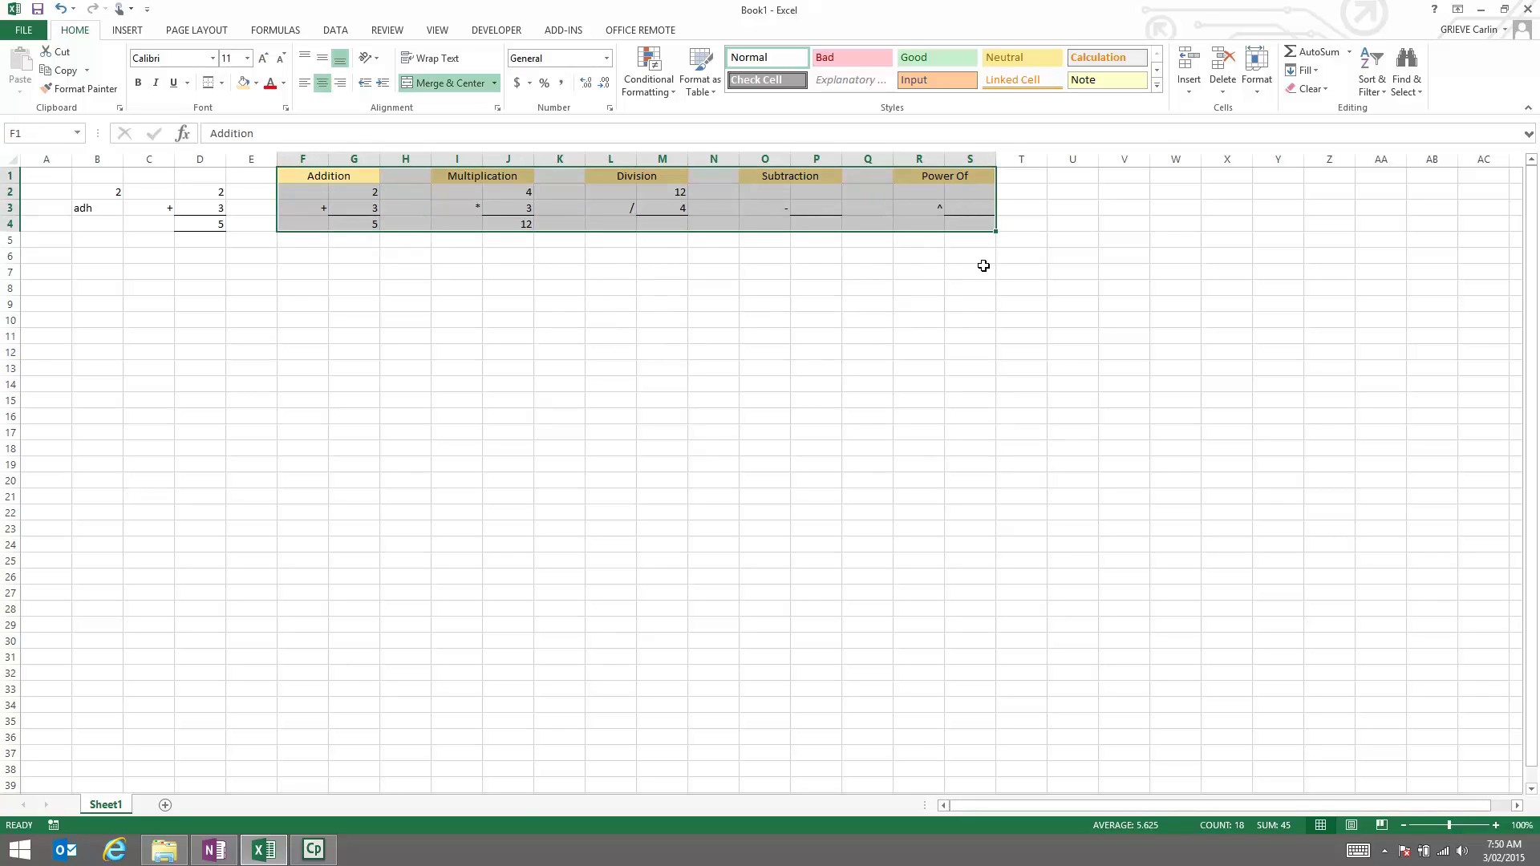
pyautogui.click(308, 304)
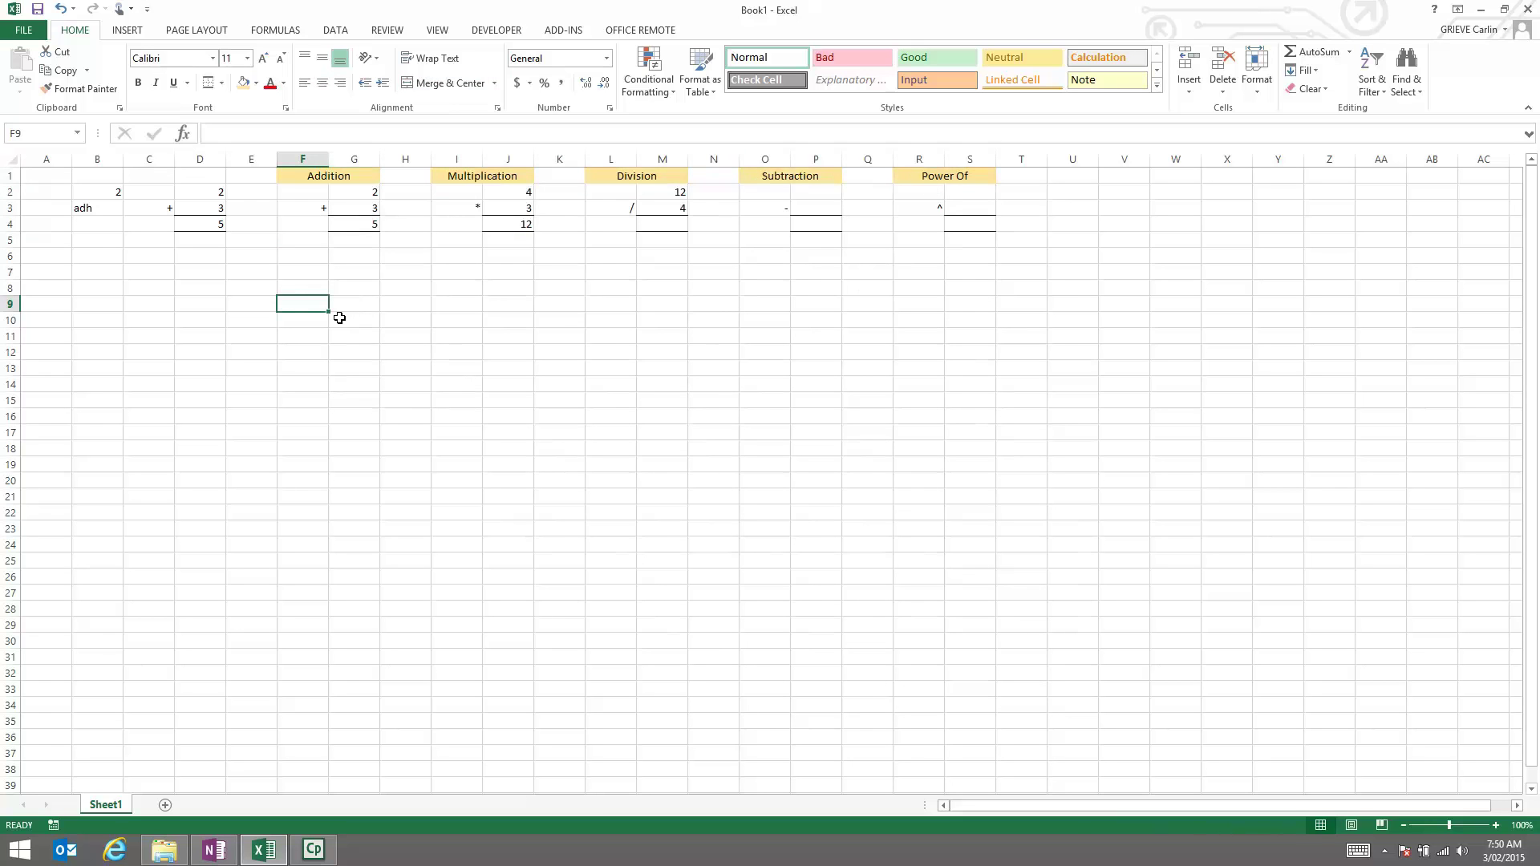
pyautogui.moveTo(316, 302); pyautogui.dragTo(481, 574)
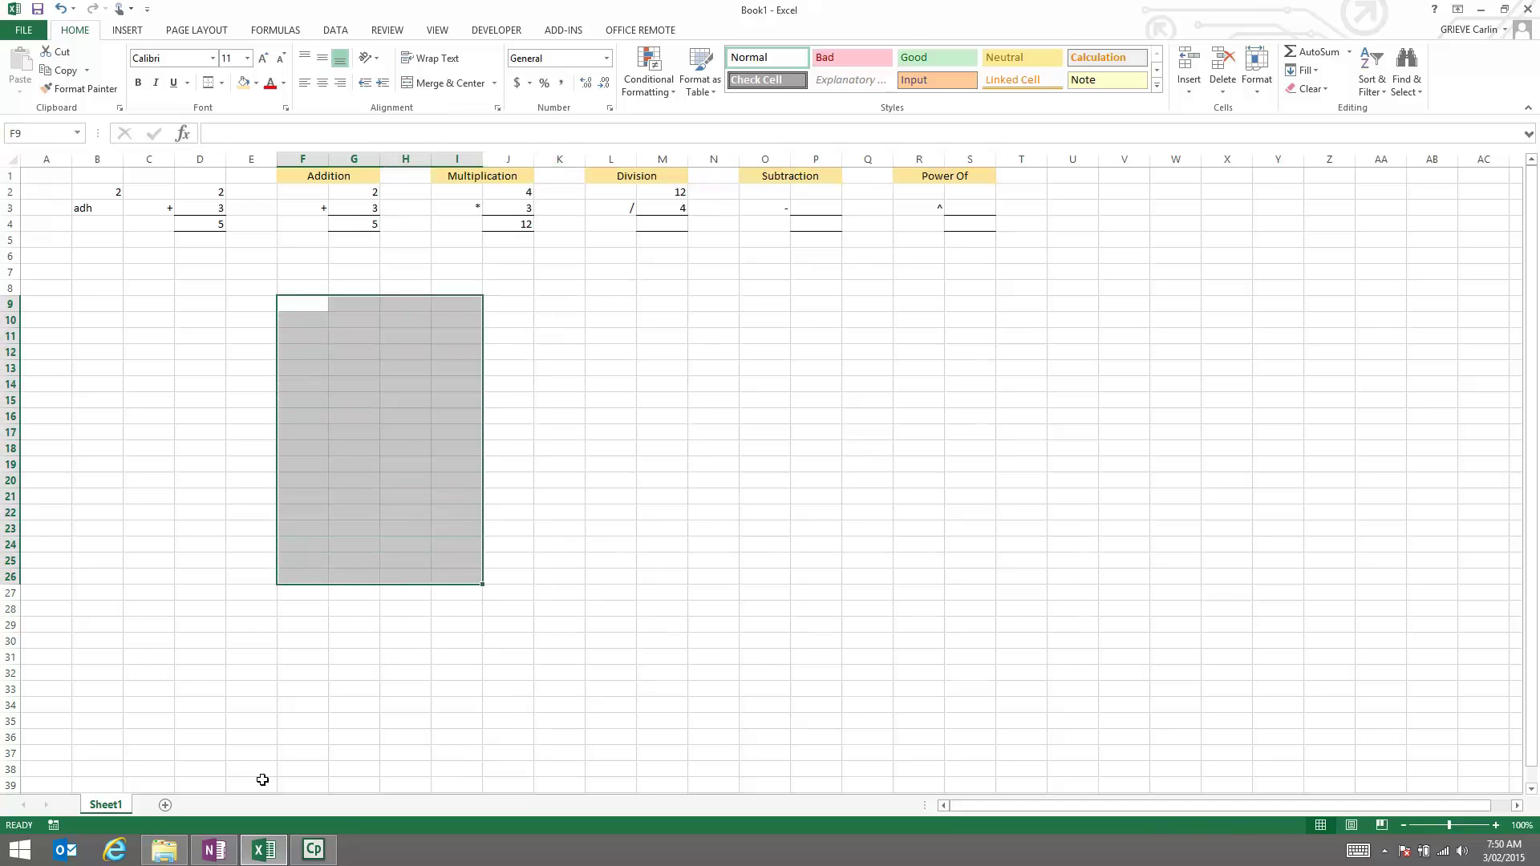
# Step: Rename the Sheet1 tab to 'Excel Math'
pyautogui.rightClick(108, 805)
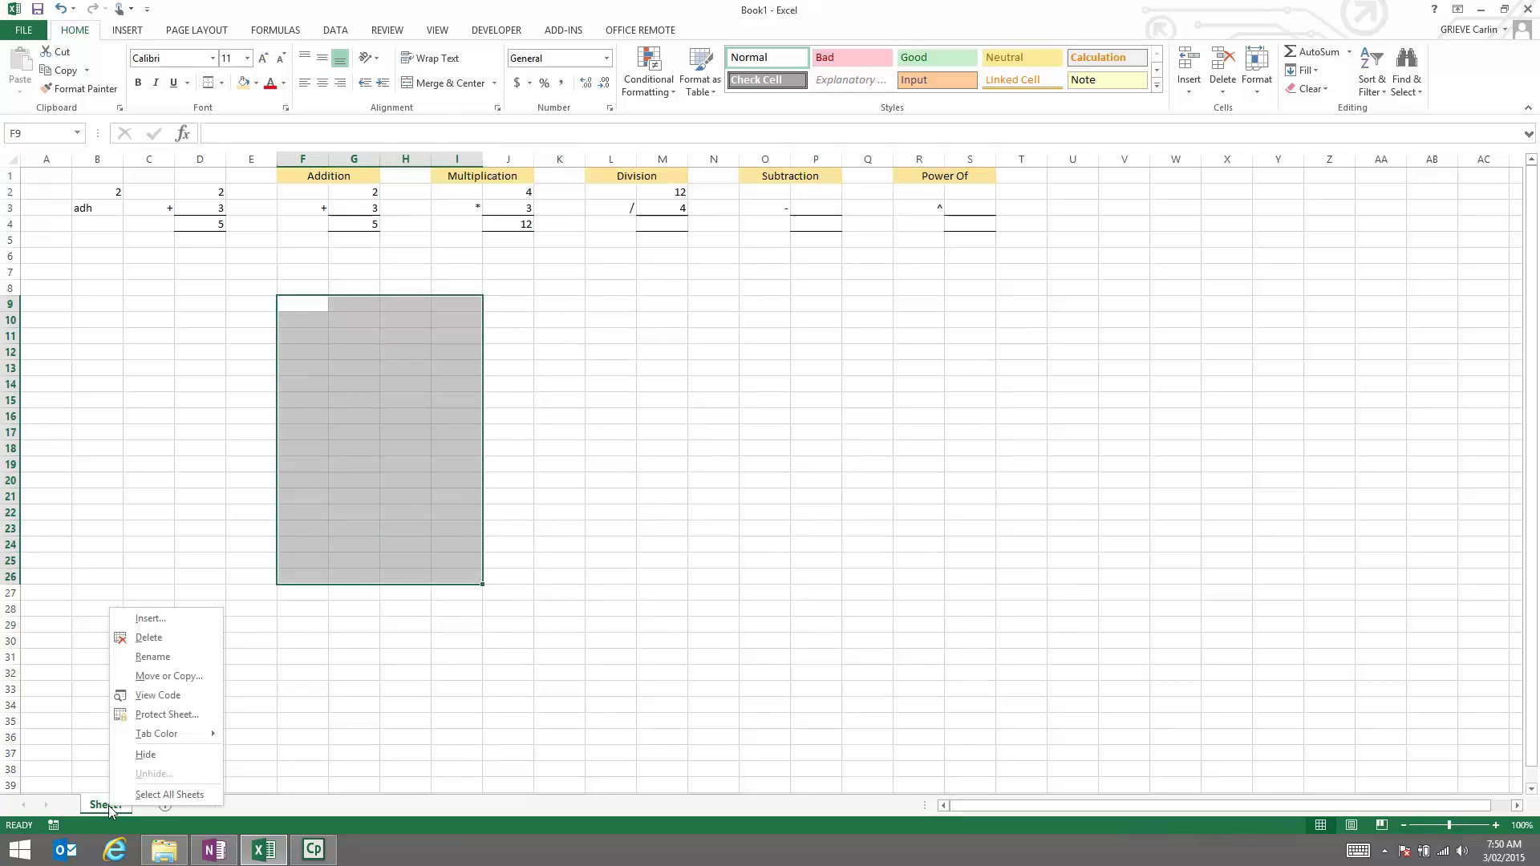
pyautogui.click(167, 658)
pyautogui.write('Excel Math')
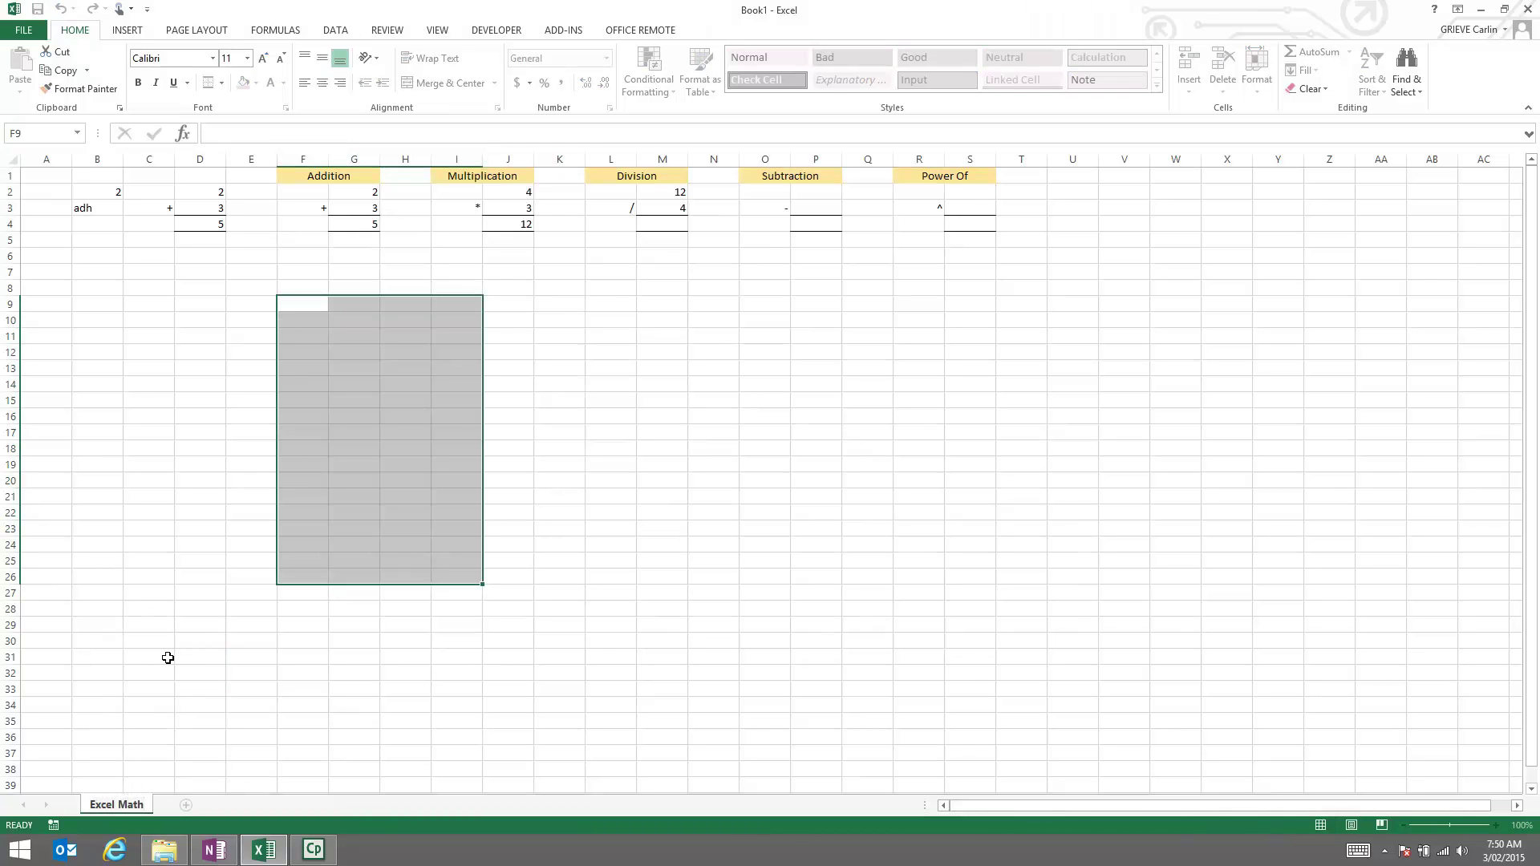
pyautogui.press('Return')
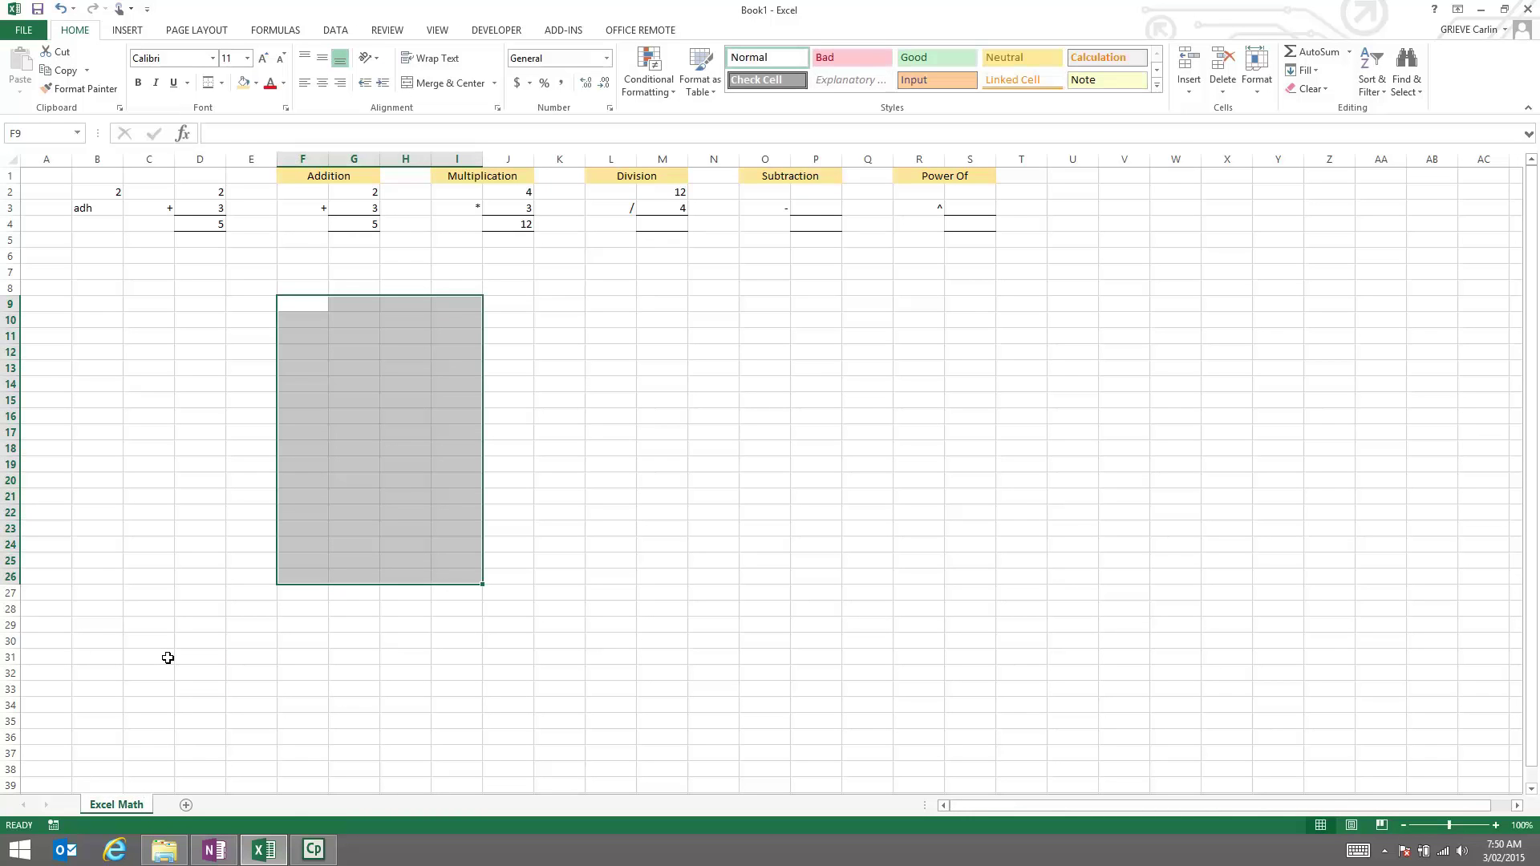